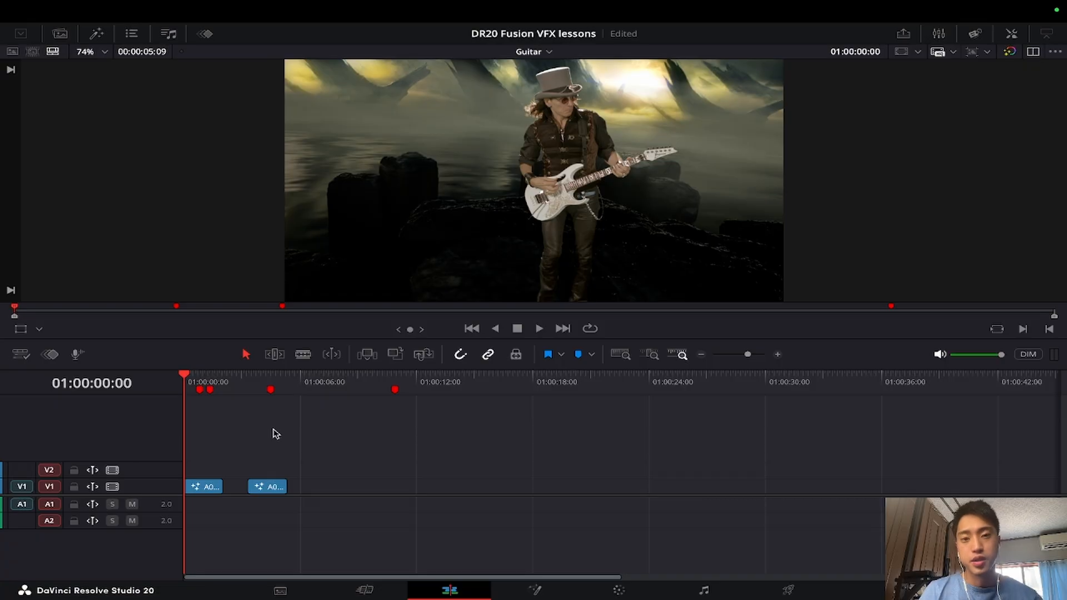
Move the playhead to the second clip, which shows the green-screen guitarist, and open that clip in Fusion
{"action": "left_click_drag", "start_coordinate": [184, 378], "coordinate": [249, 375]}
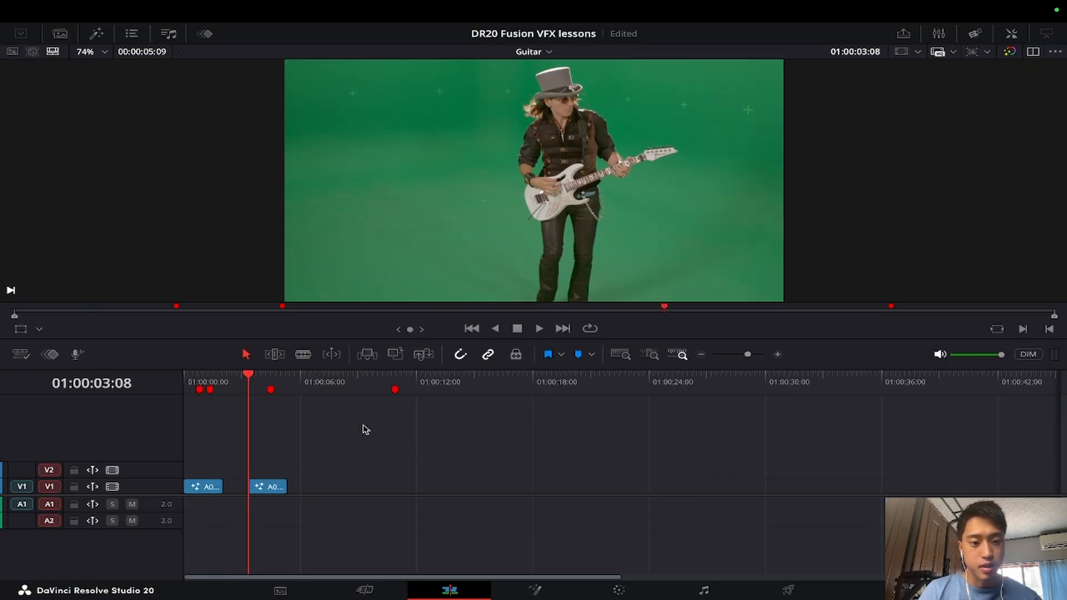
{"action": "left_click", "coordinate": [272, 488]}
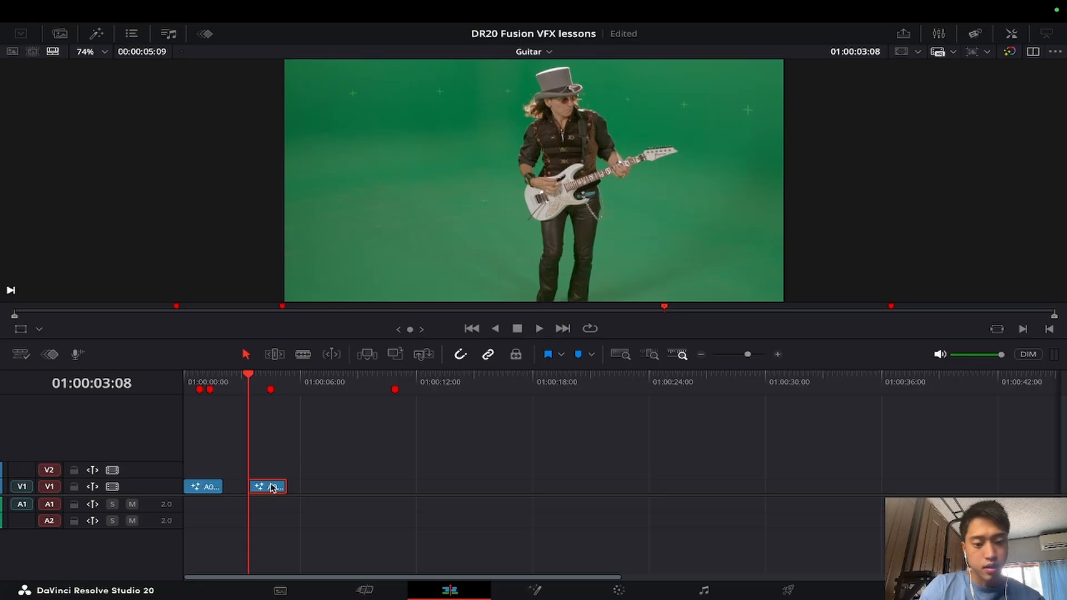
{"action": "key", "text": "shift+5"}
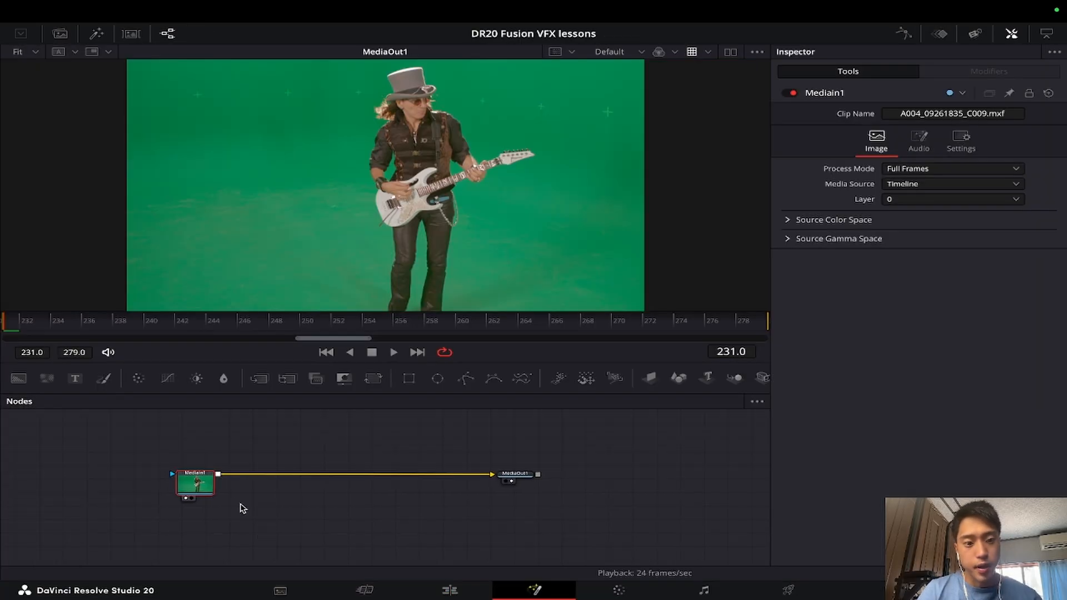
Rename the MediaIn1 node as GreenScreen
{"action": "mouse_move", "coordinate": [204, 487]}
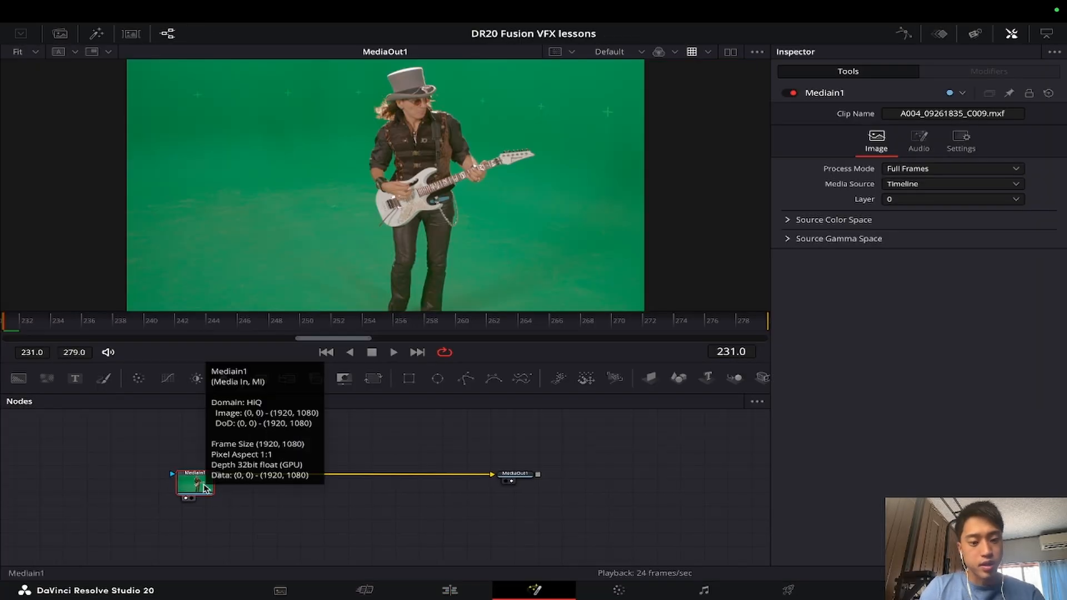
{"action": "key", "text": "F2"}
{"action": "key", "text": "BackSpace"}
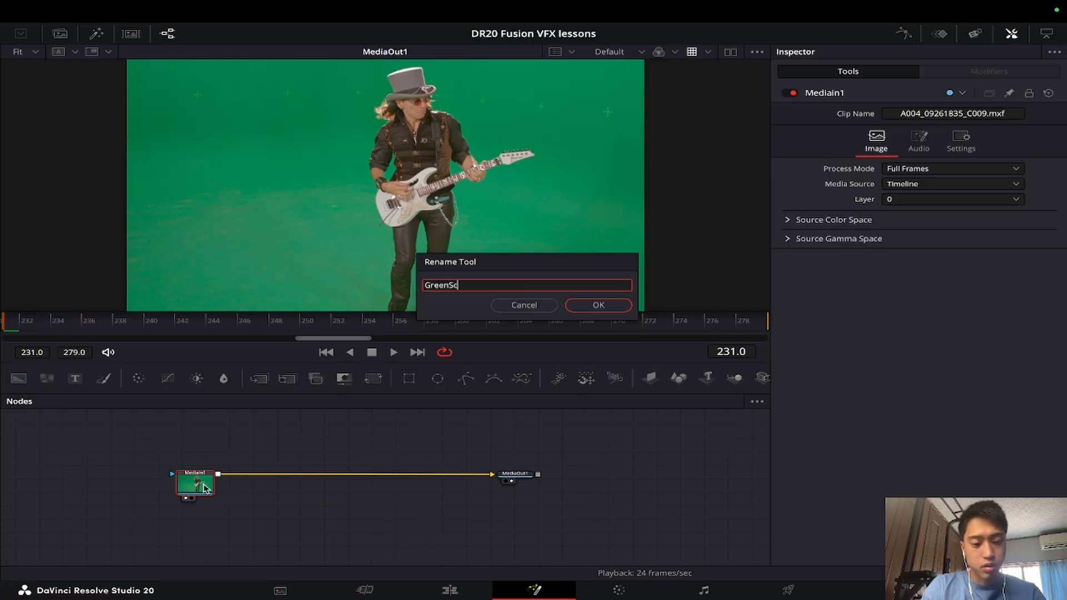
{"action": "type", "text": "GreenScreen"}
{"action": "key", "text": "Return"}
Add a Clean Plate node after GreenScreen and sample its background color from the green backdrop beside the guitarist
{"action": "key", "text": "shift+space"}
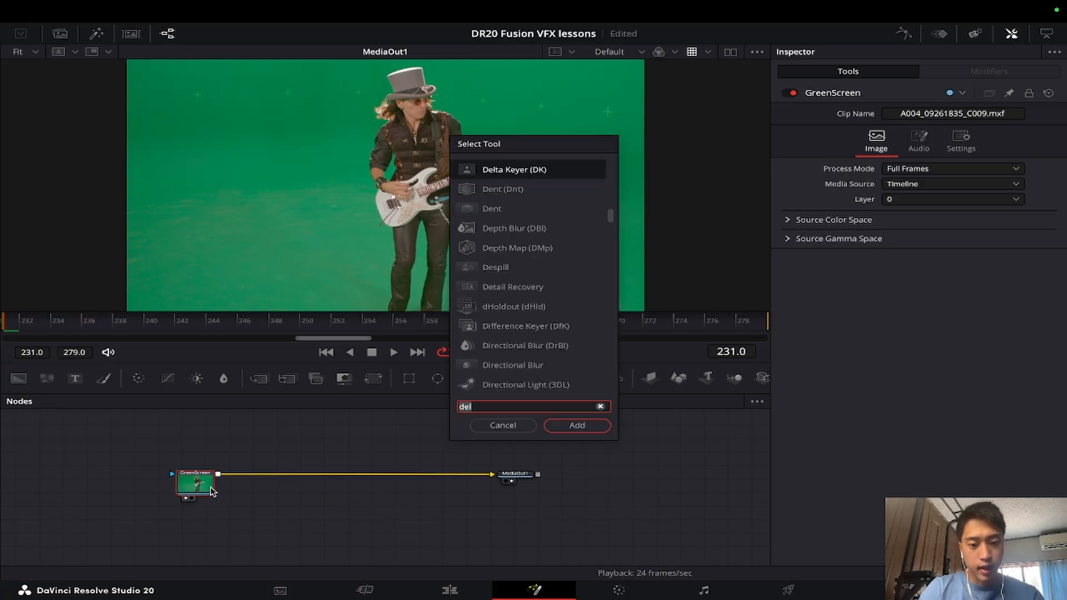
{"action": "type", "text": "clean"}
{"action": "key", "text": "Return"}
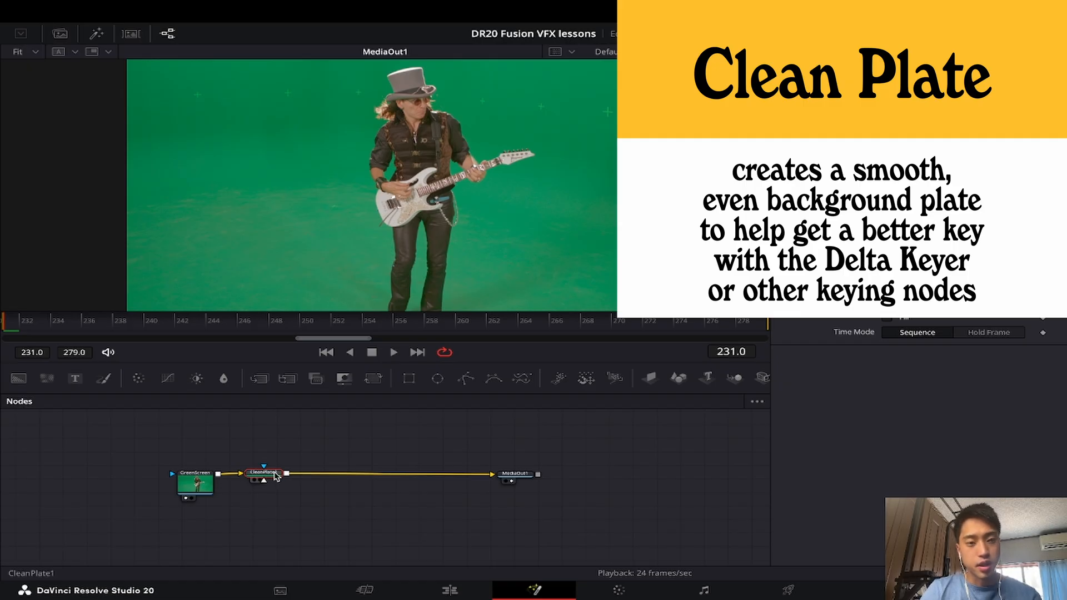
{"action": "mouse_move", "coordinate": [276, 476]}
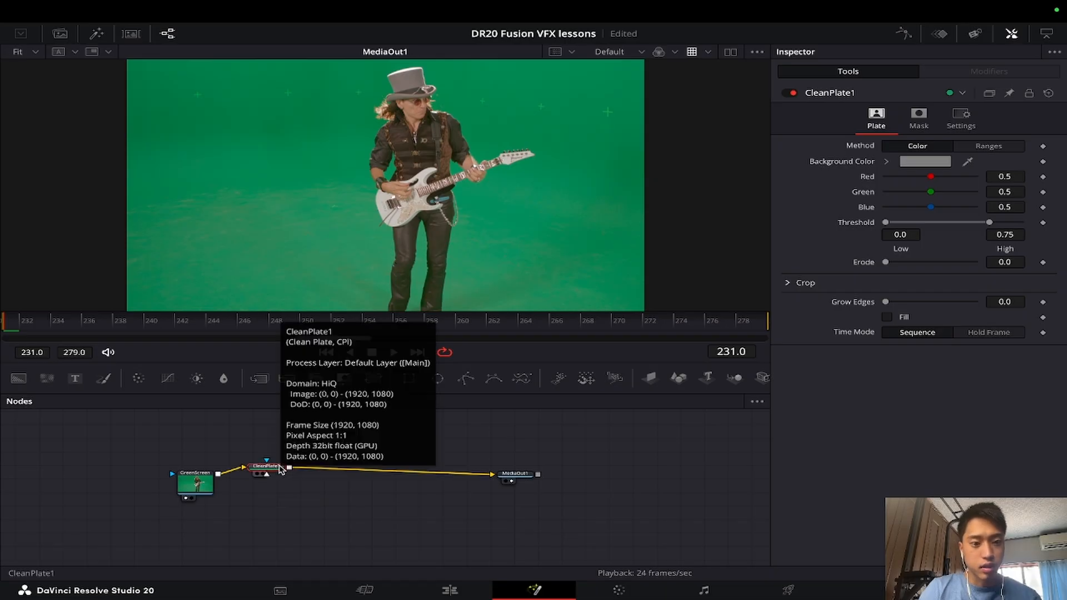
{"action": "left_click_drag", "start_coordinate": [263, 472], "coordinate": [267, 466]}
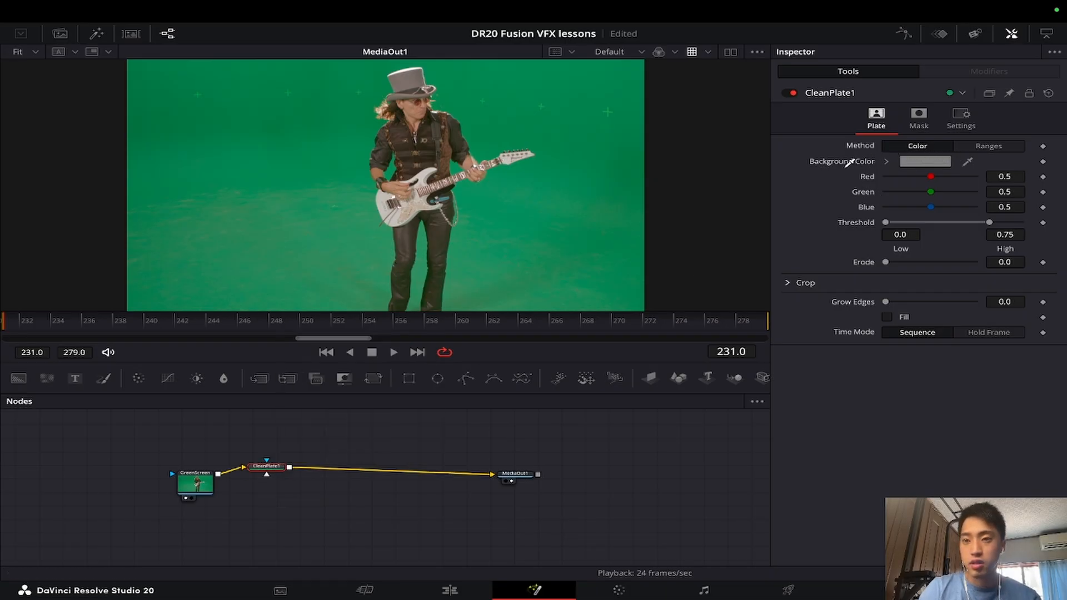
{"action": "left_click_drag", "start_coordinate": [709, 176], "coordinate": [574, 183]}
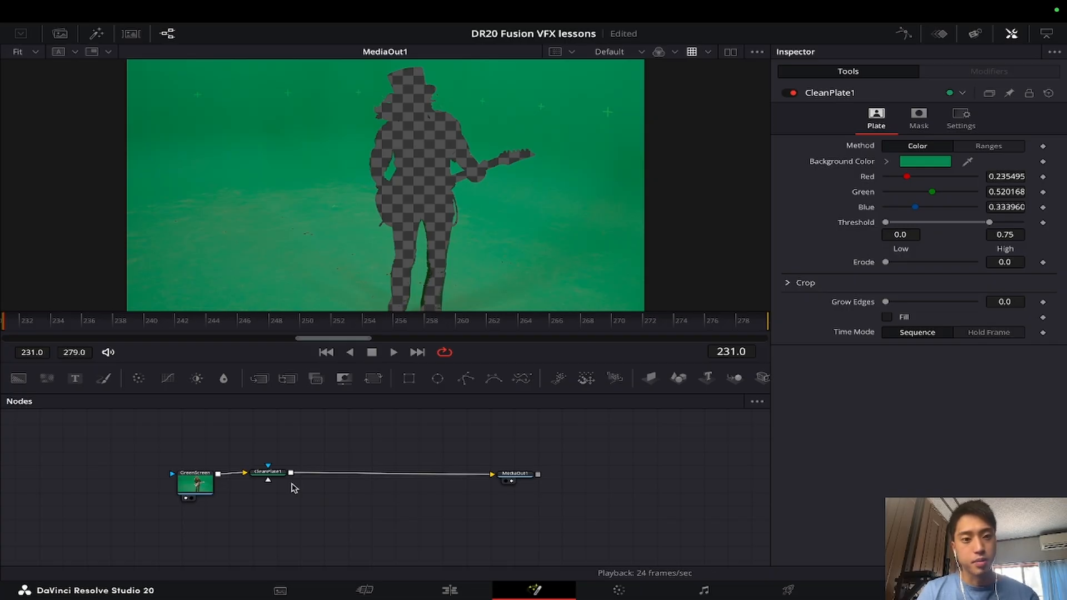
Set the Clean Plate's Erode to 0.004
{"action": "mouse_move", "coordinate": [272, 476]}
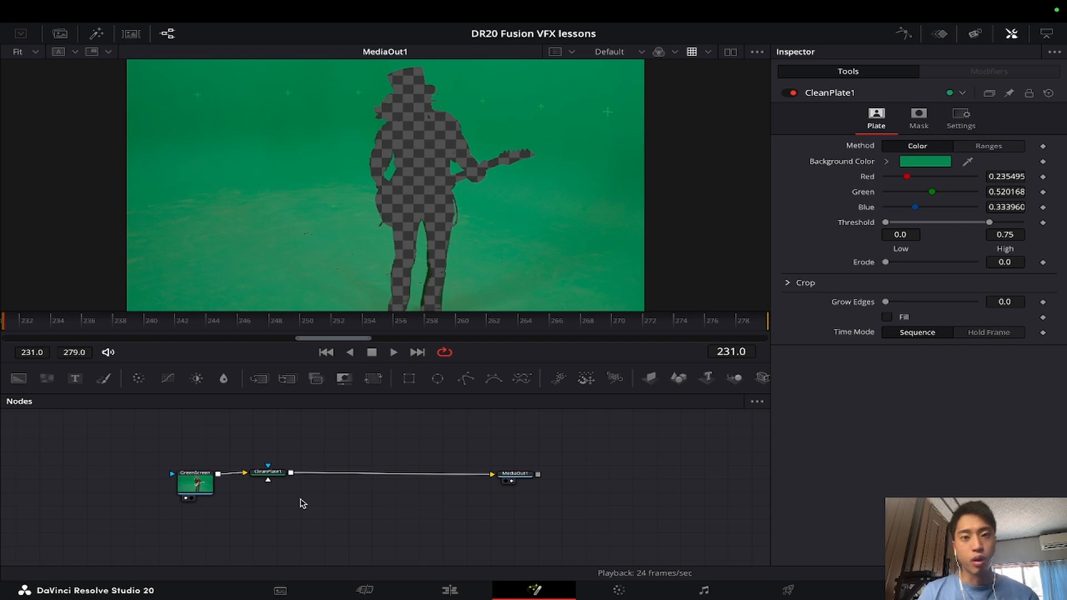
{"action": "left_click", "coordinate": [276, 473]}
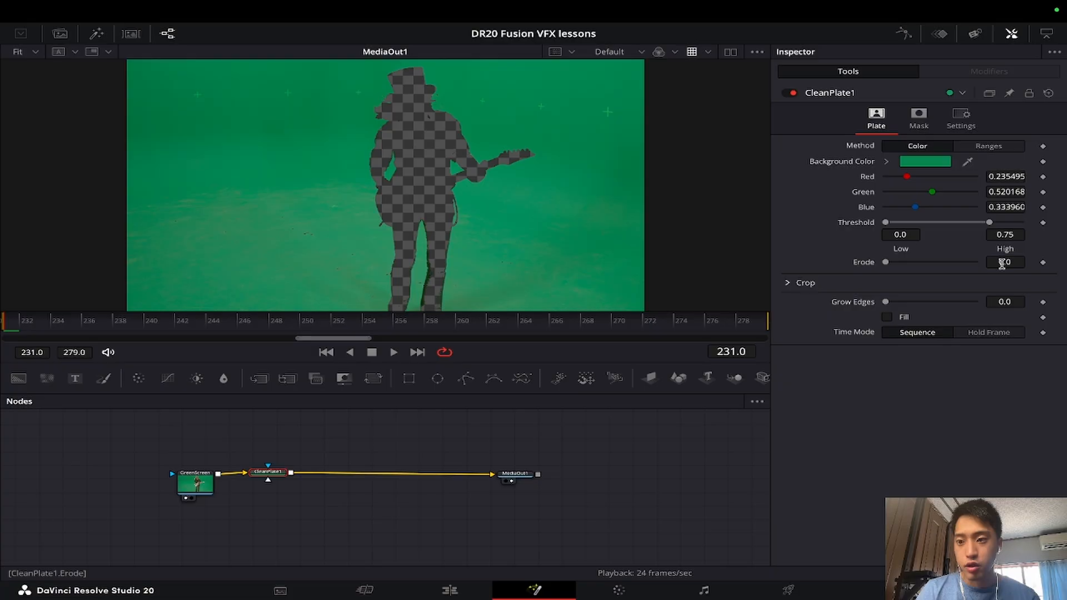
{"action": "left_click_drag", "start_coordinate": [1002, 264], "coordinate": [1005, 263]}
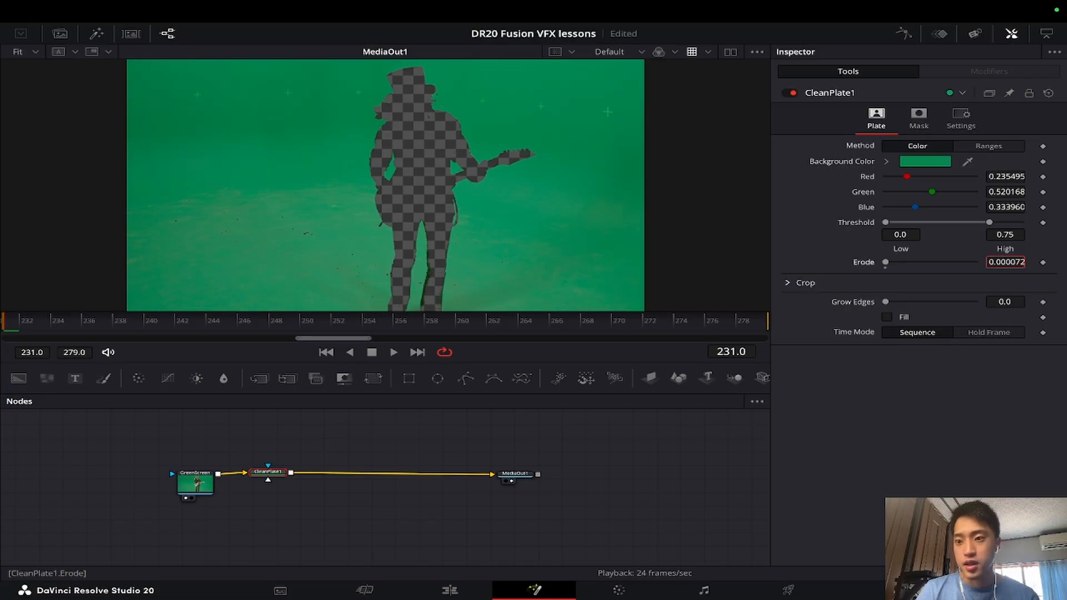
{"action": "left_click_drag", "start_coordinate": [1005, 264], "coordinate": [901, 265]}
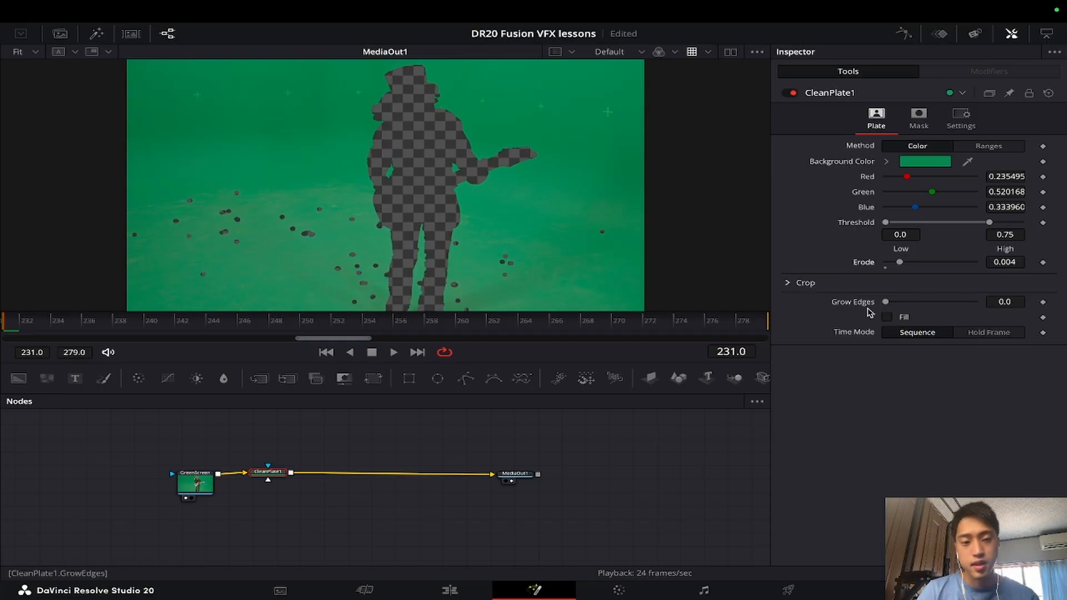
Set the Clean Plate's Grow Edges to 0.004 and enable Fill
{"action": "left_click_drag", "start_coordinate": [886, 302], "coordinate": [888, 303]}
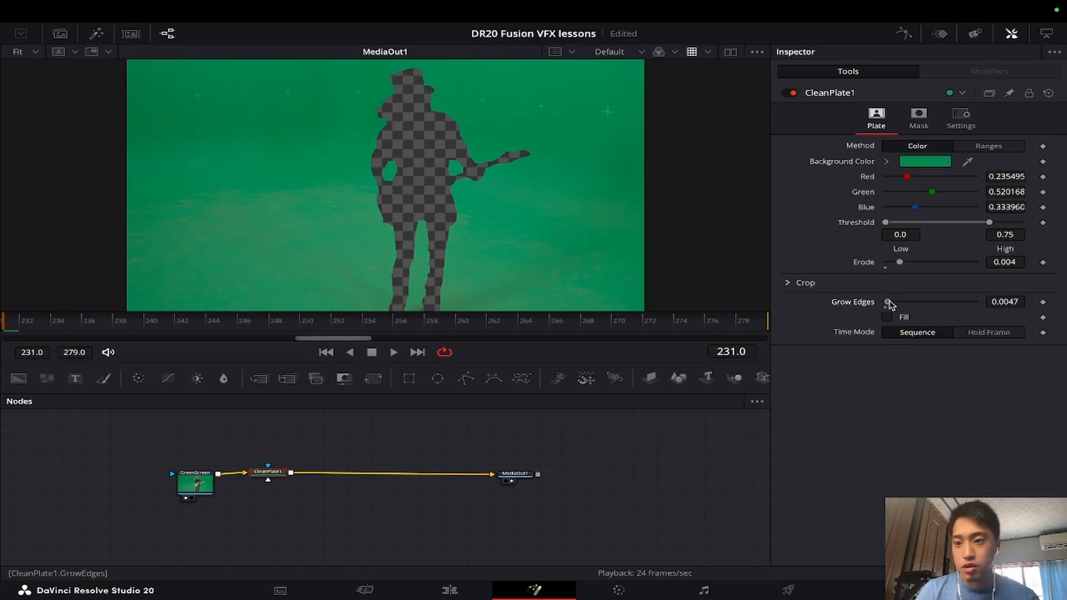
{"action": "left_click", "coordinate": [1012, 301]}
{"action": "key", "text": "BackSpace"}
{"action": "key", "text": "Return"}
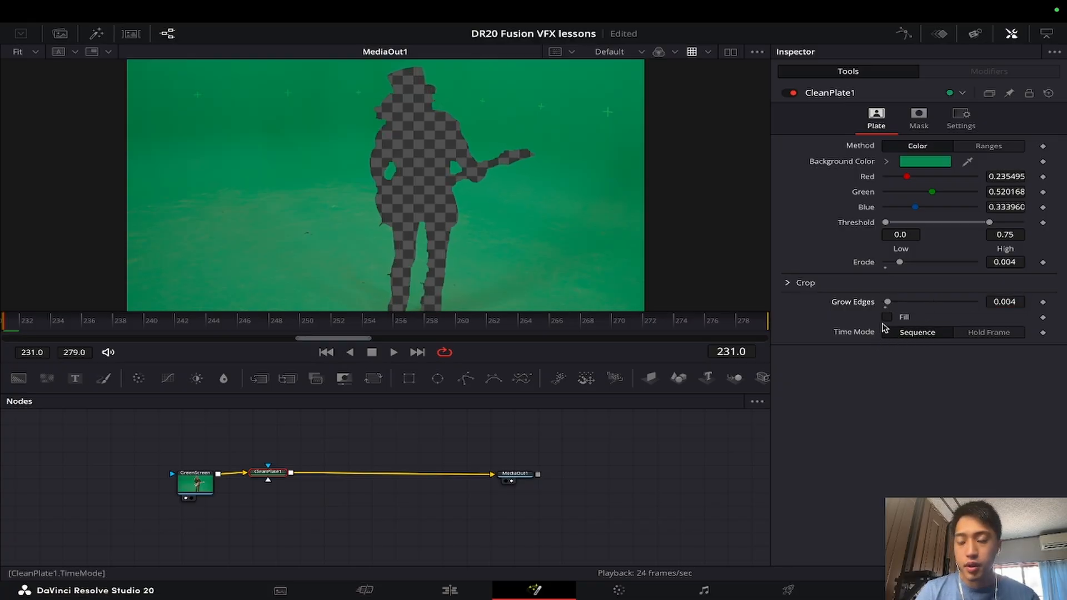
{"action": "left_click", "coordinate": [886, 317]}
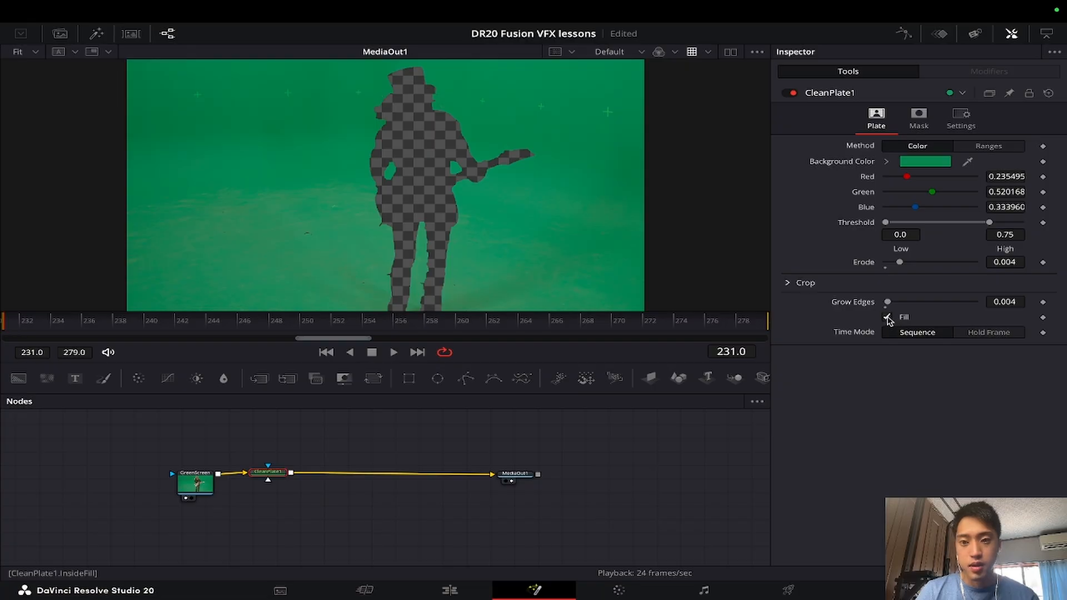
Raise the Clean Plate node above the main line and add a Delta Keyer node to the composition
{"action": "left_click_drag", "start_coordinate": [276, 474], "coordinate": [281, 453]}
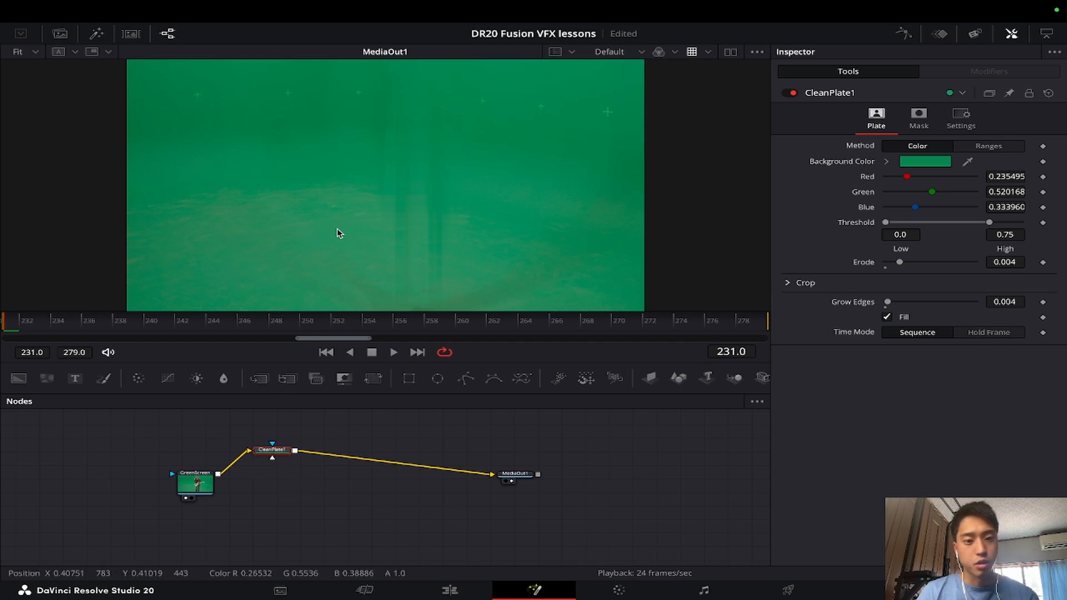
{"action": "left_click", "coordinate": [267, 501]}
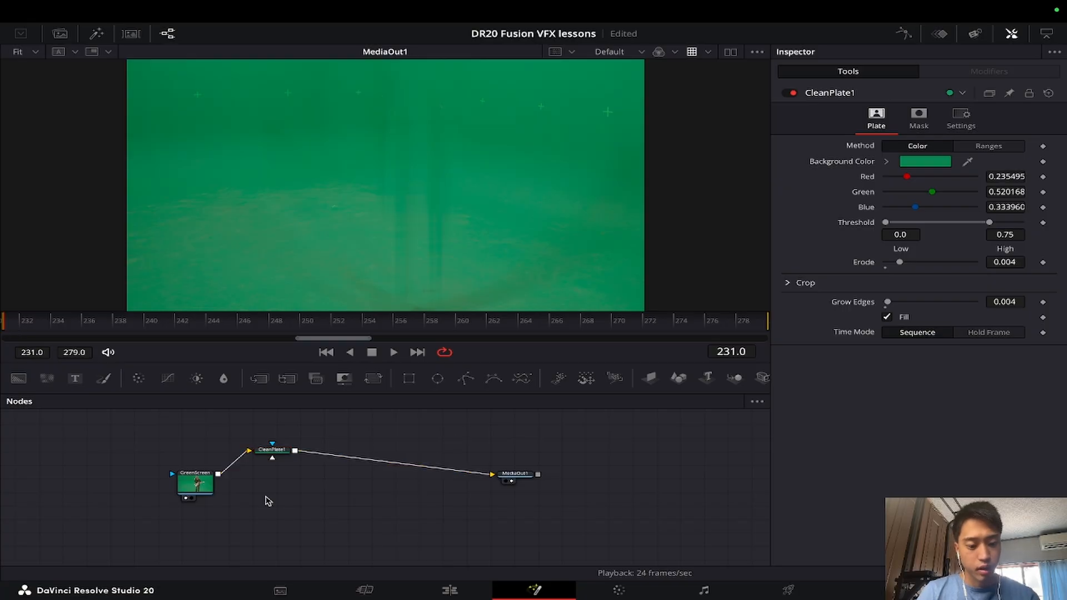
{"action": "key", "text": "shift+space"}
{"action": "type", "text": "del"}
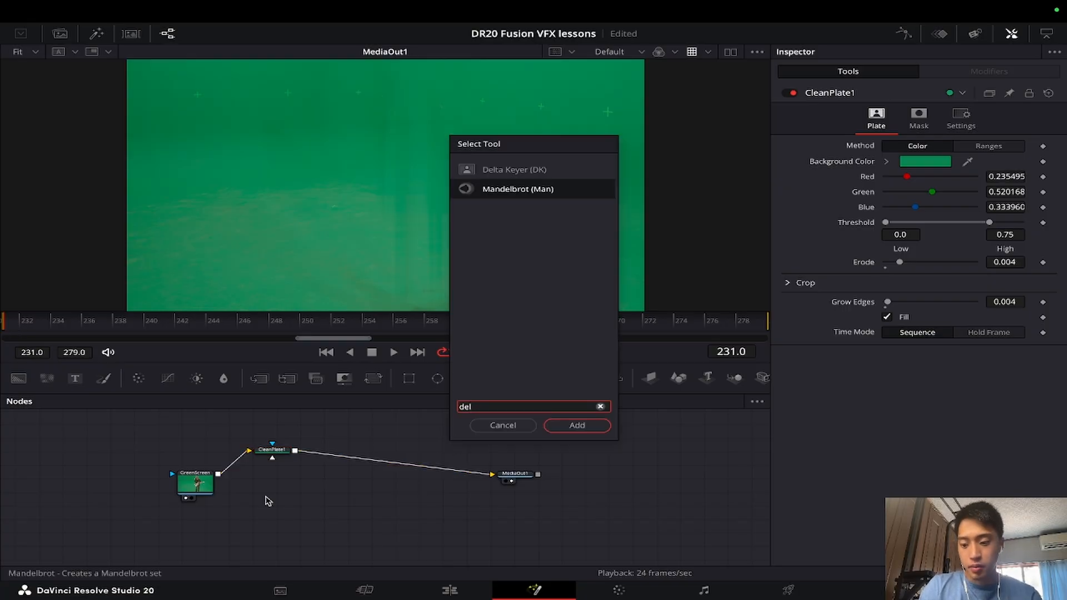
{"action": "key", "text": "Return"}
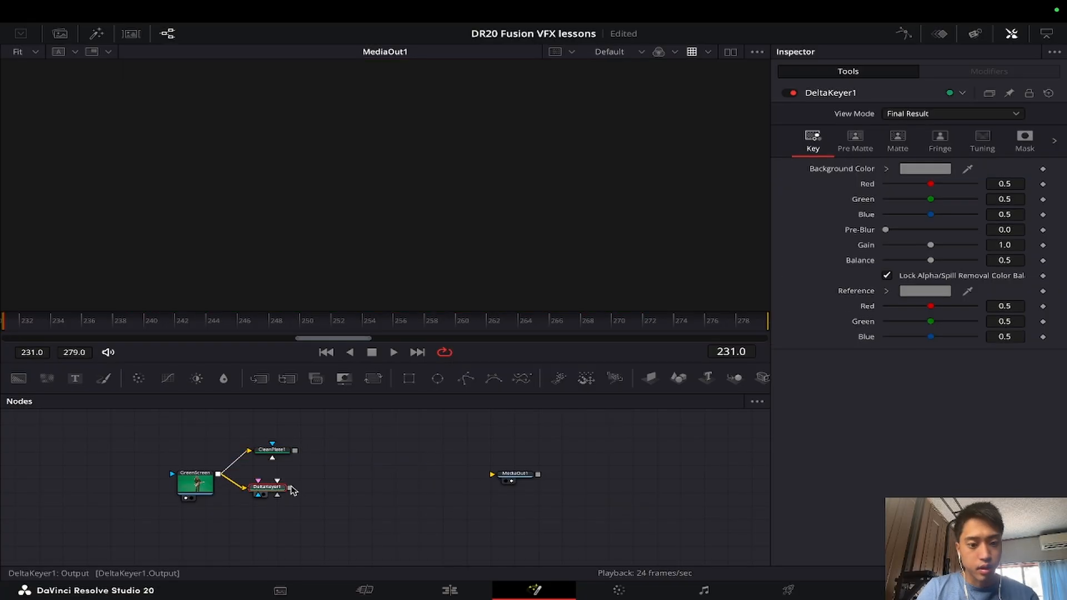
Connect the Delta Keyer's output to MediaOut1 and the CleanPlate1 output to the keyer's Clean Plate input
{"action": "left_click_drag", "start_coordinate": [290, 488], "coordinate": [493, 486]}
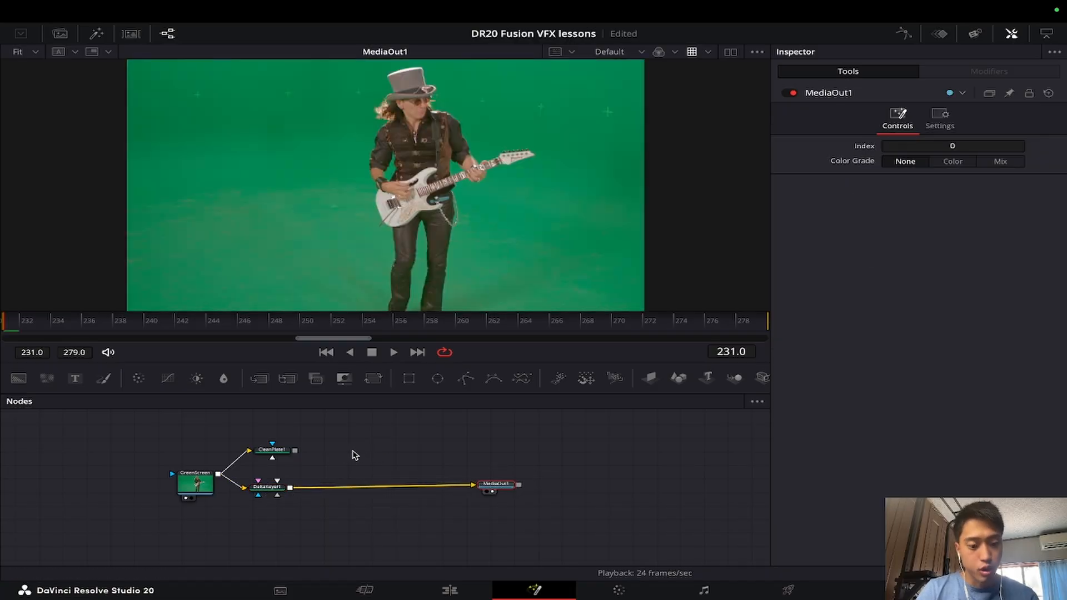
{"action": "left_click_drag", "start_coordinate": [295, 450], "coordinate": [267, 490]}
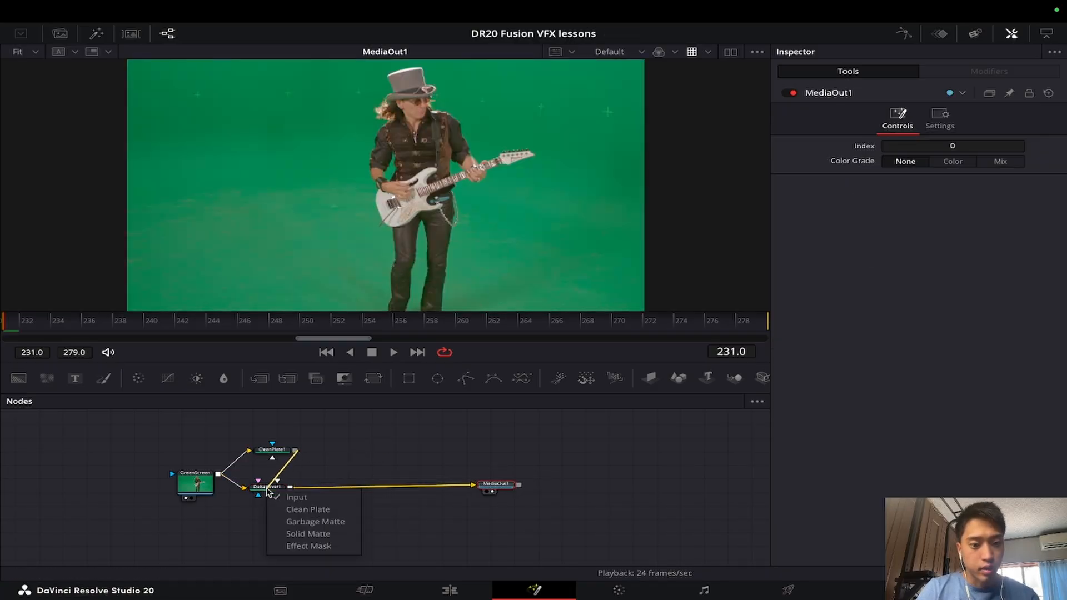
{"action": "left_click", "coordinate": [301, 509]}
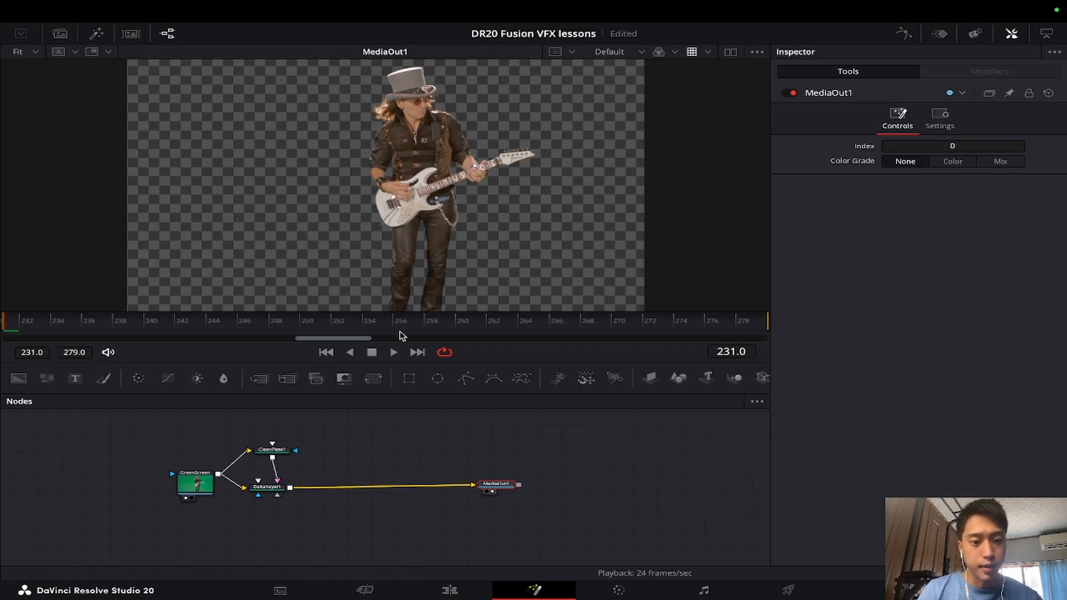
Open the Delta Keyer's matte settings and show the alpha channel in the viewer
{"action": "scroll", "coordinate": [409, 259], "scroll_direction": "up", "scroll_amount": 2}
{"action": "scroll", "coordinate": [422, 245], "scroll_direction": "down", "scroll_amount": 2}
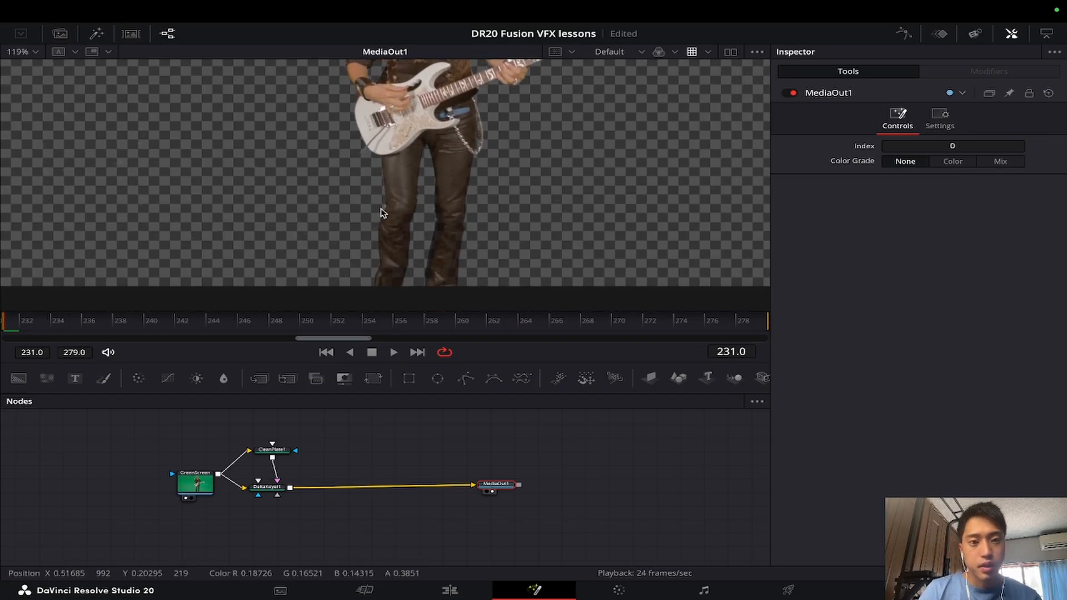
{"action": "scroll", "coordinate": [431, 228], "scroll_direction": "up", "scroll_amount": 3}
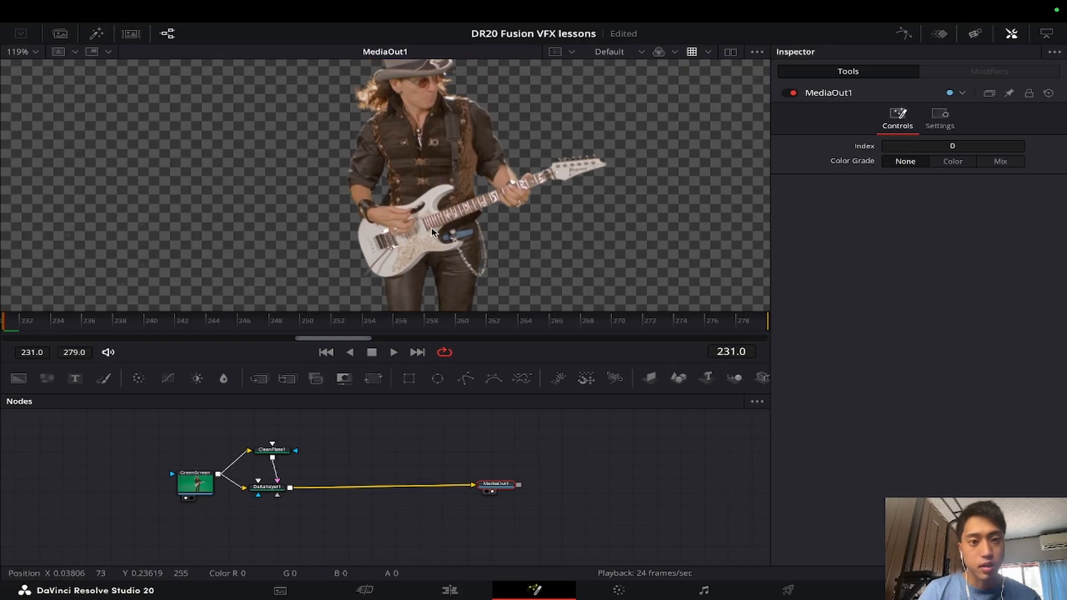
{"action": "scroll", "coordinate": [431, 228], "scroll_direction": "up", "scroll_amount": 1}
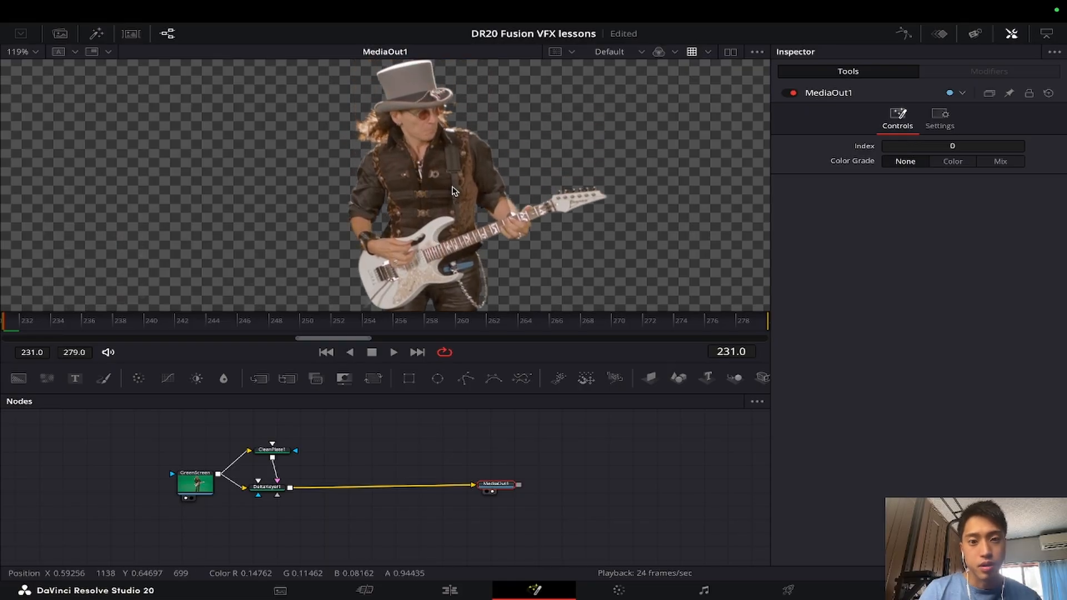
{"action": "key", "text": "ctrl+f"}
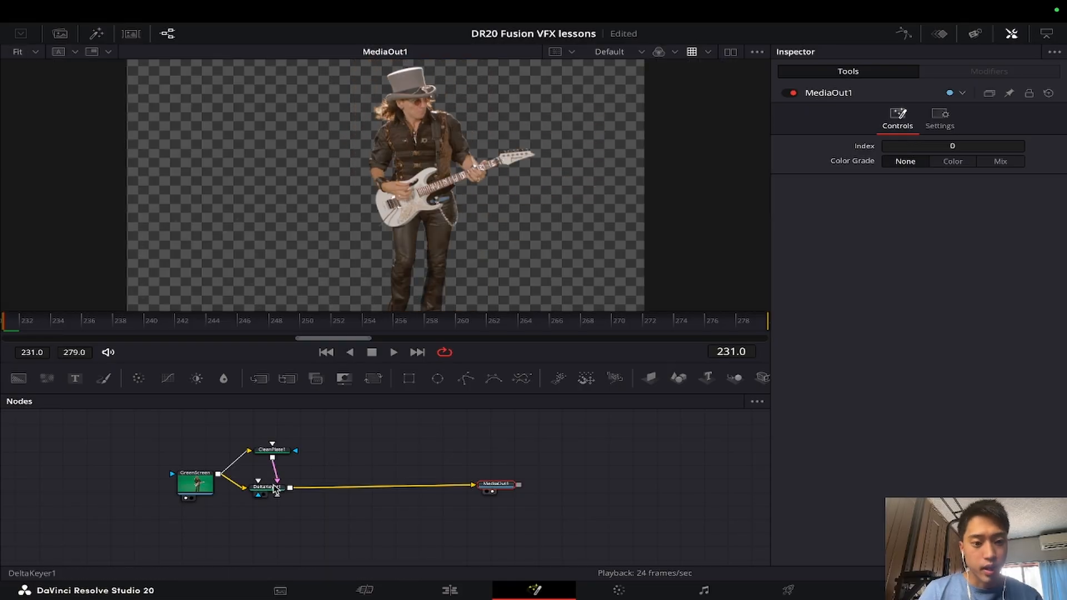
{"action": "left_click", "coordinate": [272, 487]}
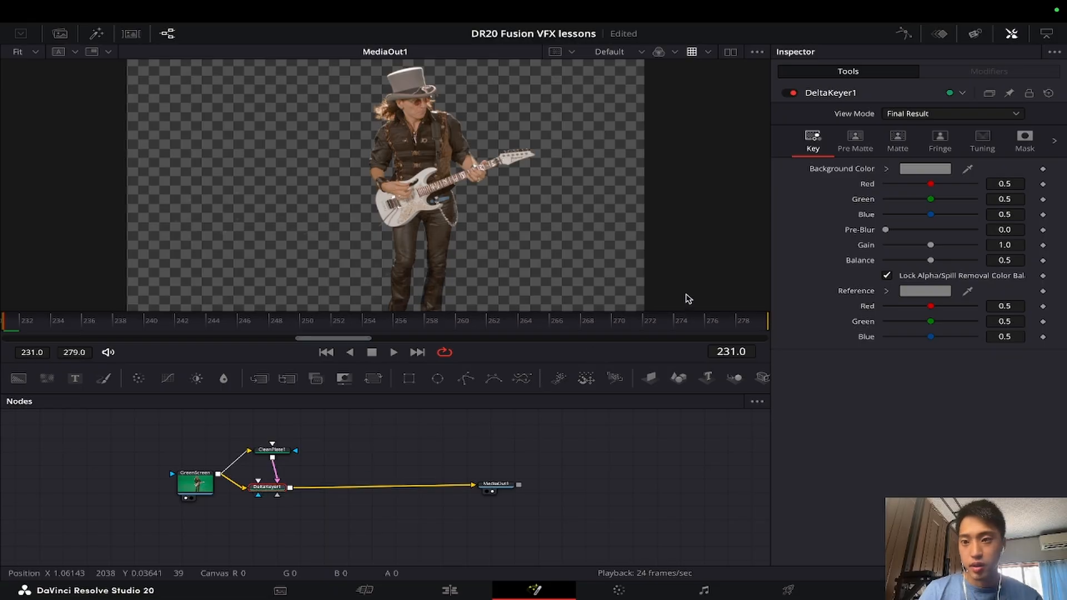
{"action": "left_click", "coordinate": [896, 143]}
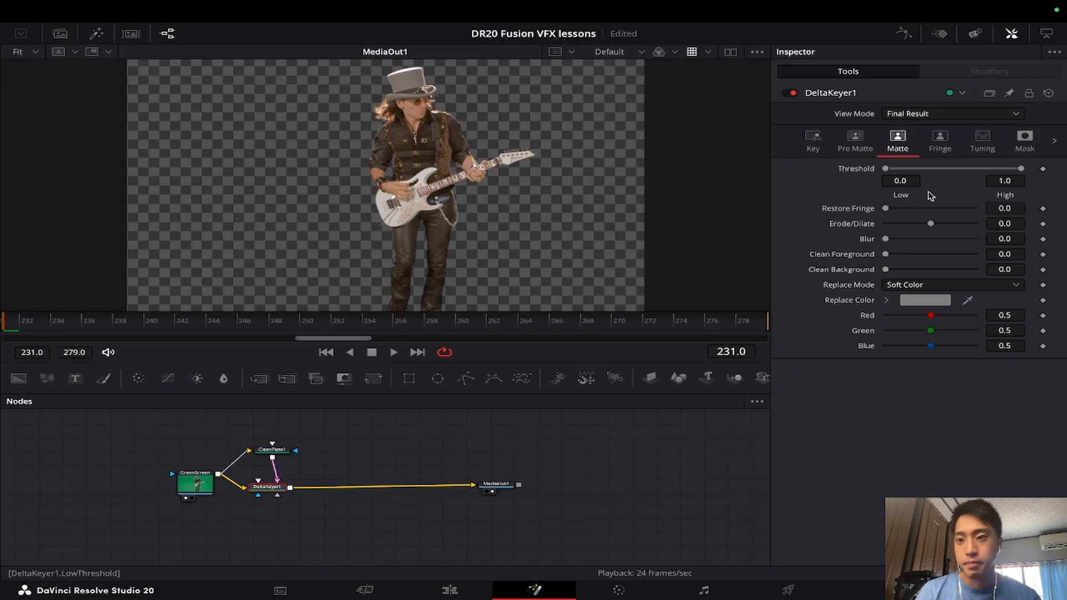
{"action": "left_click", "coordinate": [659, 55]}
{"action": "left_click", "coordinate": [681, 131]}
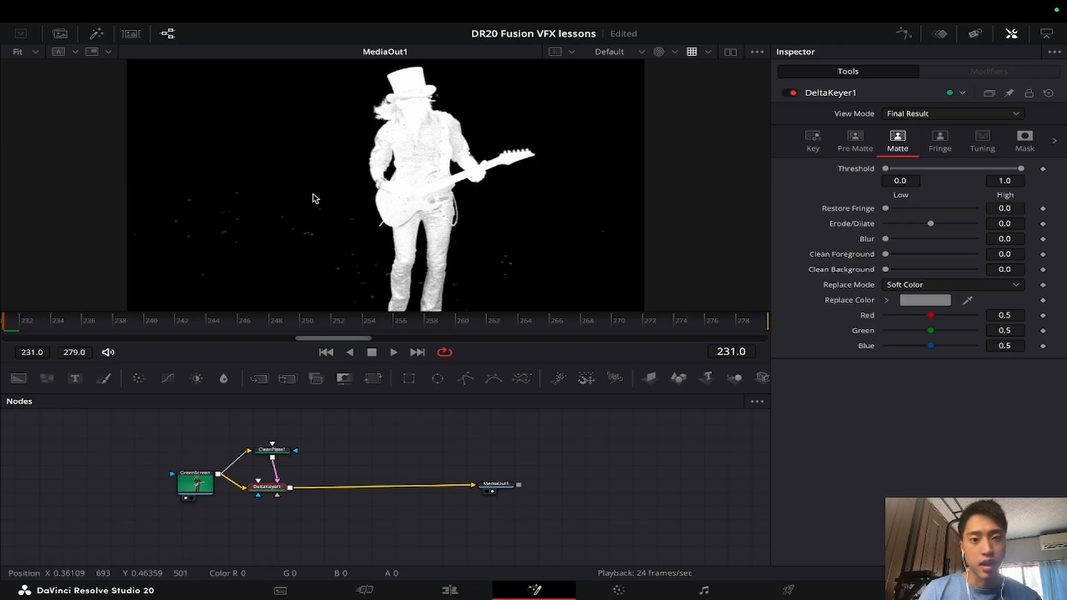
Set the Delta Keyer's matte threshold to 0.2 low and 0.8 high, and check the guitarist's matte edges
{"action": "scroll", "coordinate": [311, 197], "scroll_direction": "up", "scroll_amount": 4, "text": "ctrl"}
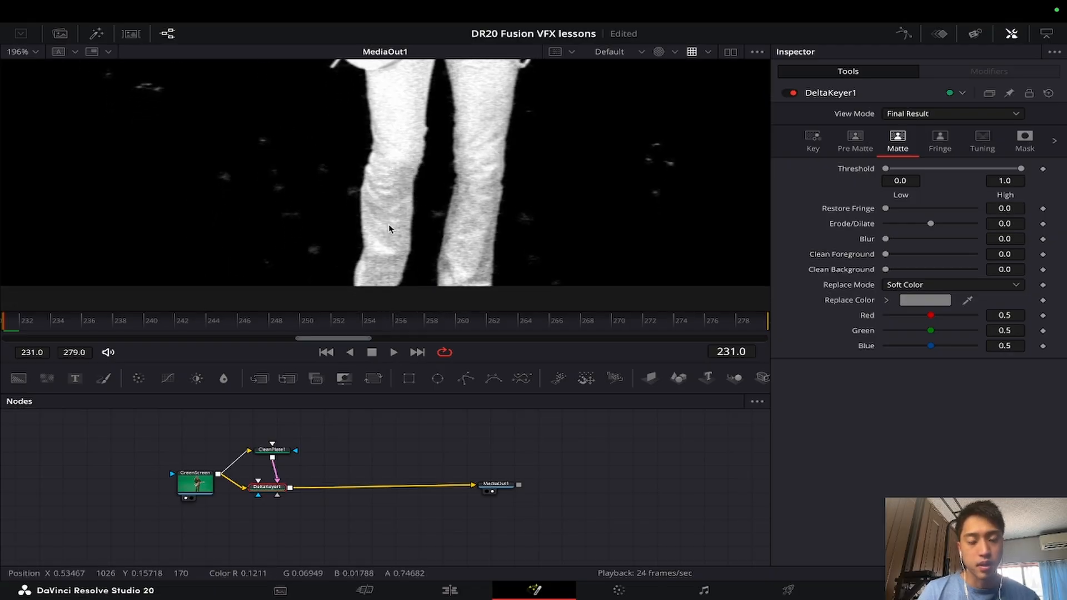
{"action": "key", "text": "ctrl+f"}
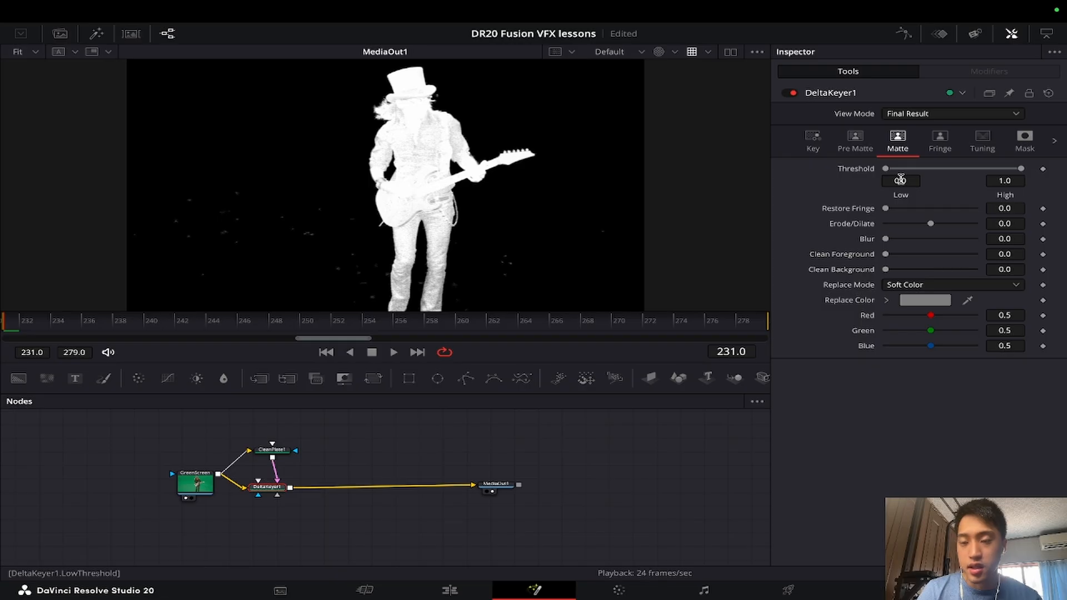
{"action": "left_click_drag", "start_coordinate": [900, 179], "coordinate": [994, 179]}
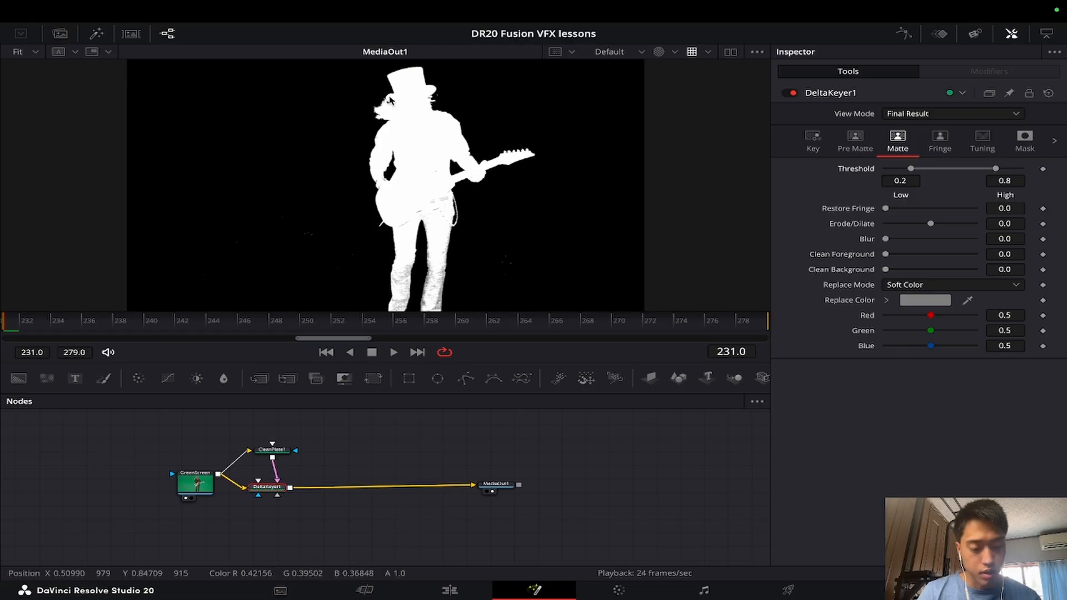
{"action": "scroll", "coordinate": [391, 101], "scroll_direction": "up", "scroll_amount": 5}
{"action": "scroll", "coordinate": [400, 113], "scroll_direction": "down", "scroll_amount": 1}
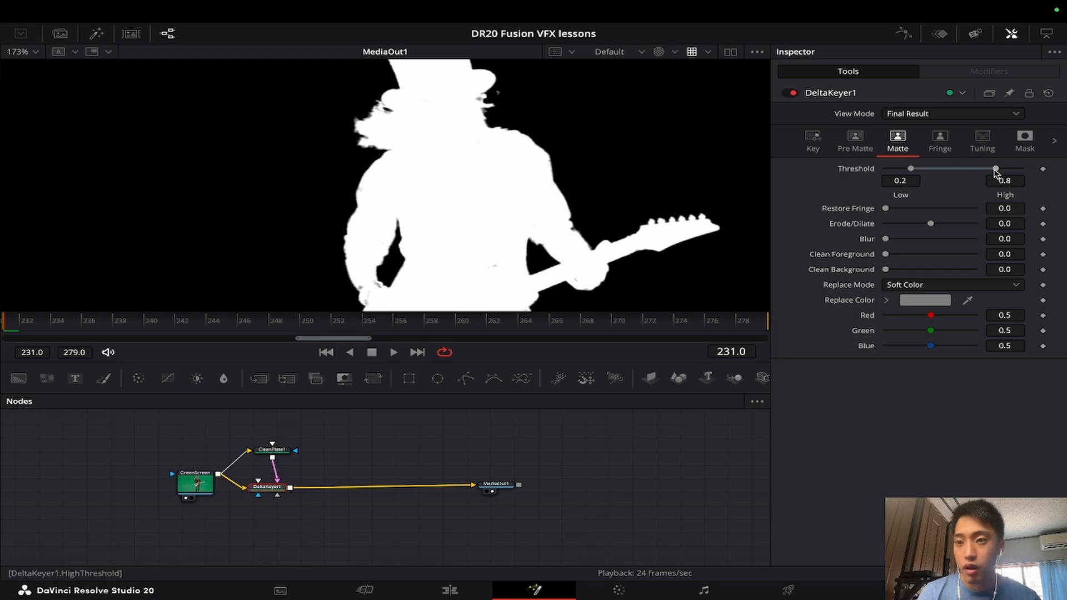
Set the Delta Keyer's Clean Foreground to 0.0007 and Clean Background to 0.0004, keeping the high threshold at 0.8
{"action": "left_click_drag", "start_coordinate": [995, 169], "coordinate": [955, 169]}
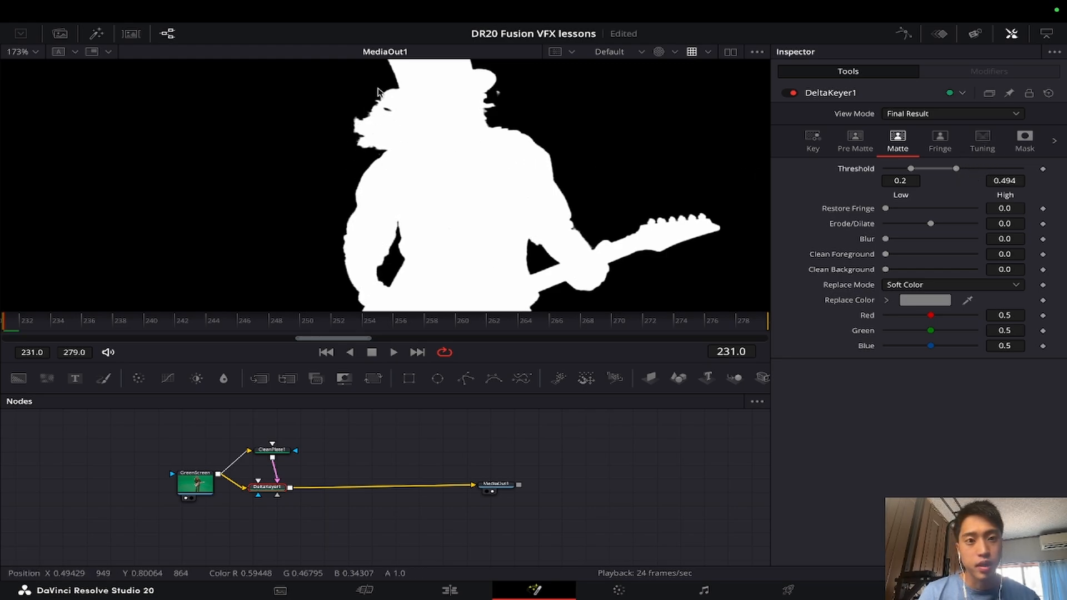
{"action": "left_click_drag", "start_coordinate": [956, 169], "coordinate": [995, 169]}
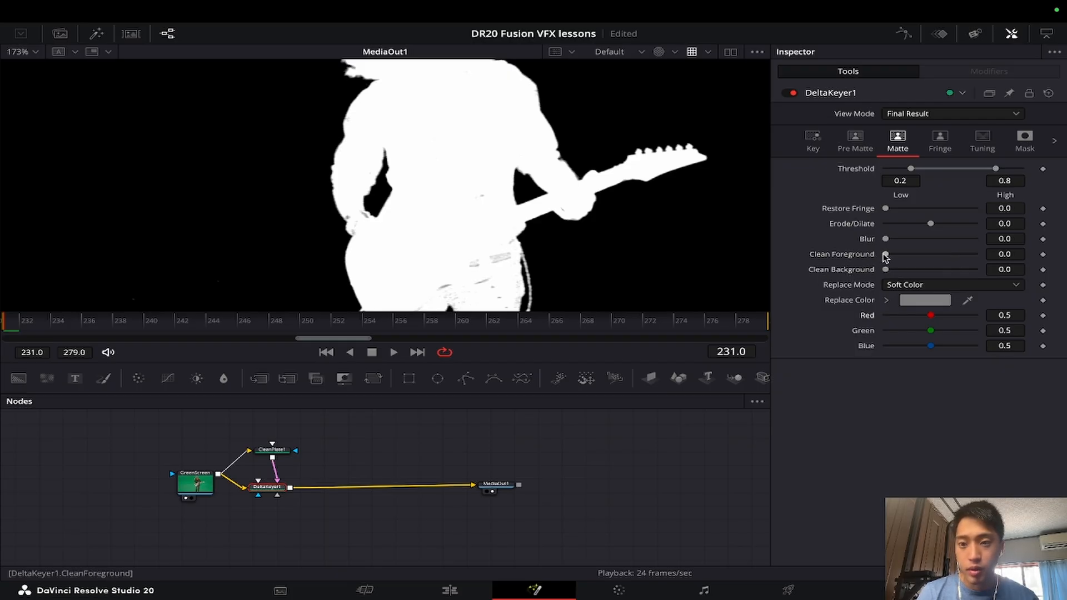
{"action": "left_click", "coordinate": [1007, 254]}
{"action": "left_click_drag", "start_coordinate": [1008, 254], "coordinate": [1019, 253]}
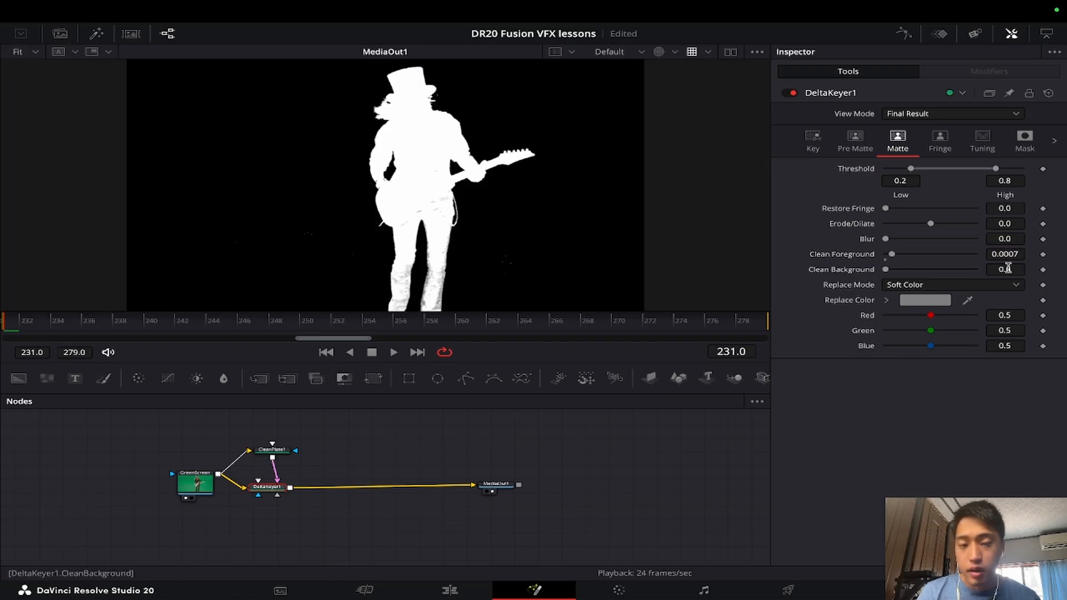
{"action": "left_click_drag", "start_coordinate": [1008, 269], "coordinate": [1018, 269]}
{"action": "scroll", "coordinate": [435, 174], "scroll_direction": "down", "scroll_amount": 5}
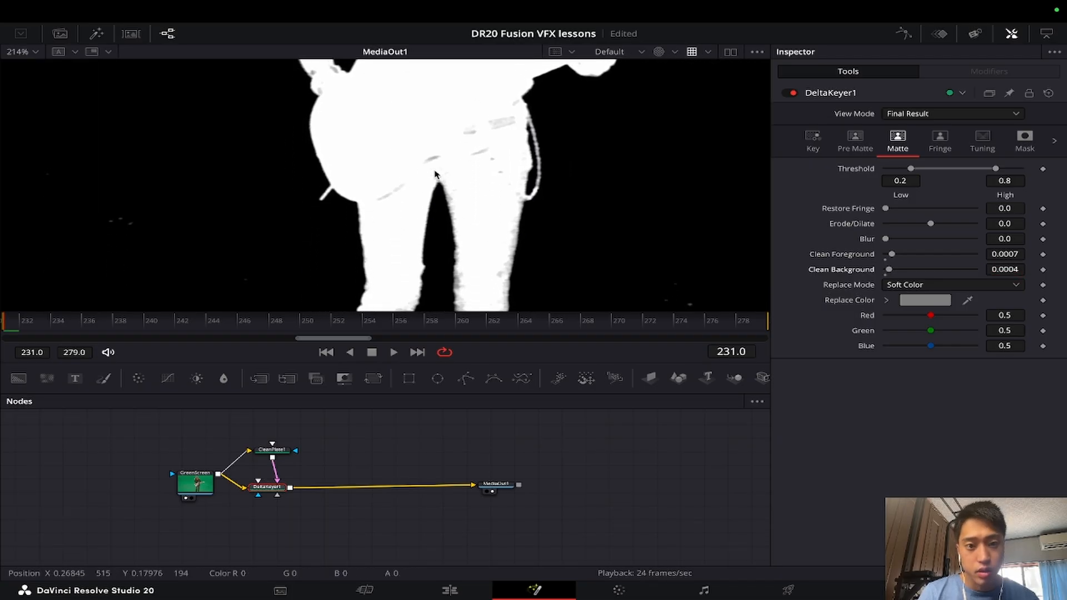
{"action": "scroll", "coordinate": [436, 175], "scroll_direction": "down", "scroll_amount": 6}
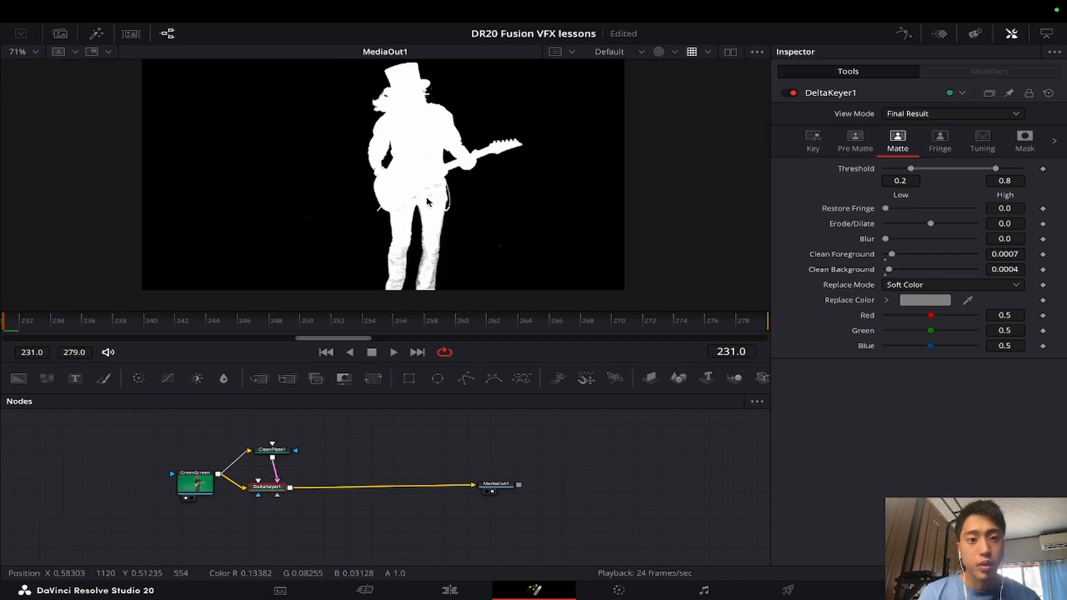
{"action": "scroll", "coordinate": [447, 211], "scroll_direction": "up", "scroll_amount": 2}
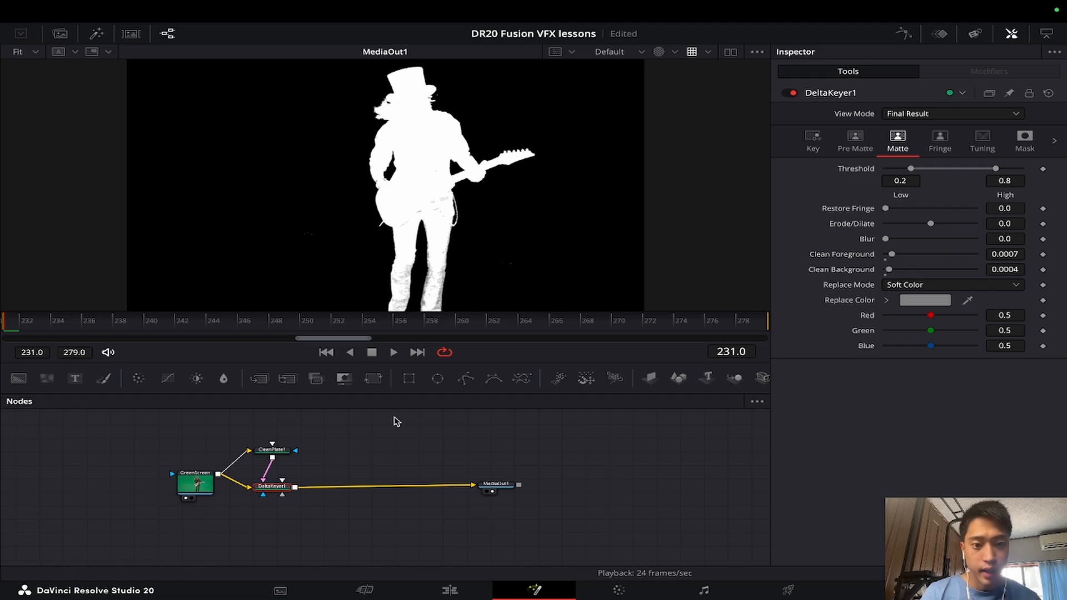
Add a BSpline mask node, draw its outline loosely around the guitarist, and rename the node gMatte
{"action": "left_click_drag", "start_coordinate": [521, 377], "coordinate": [259, 521]}
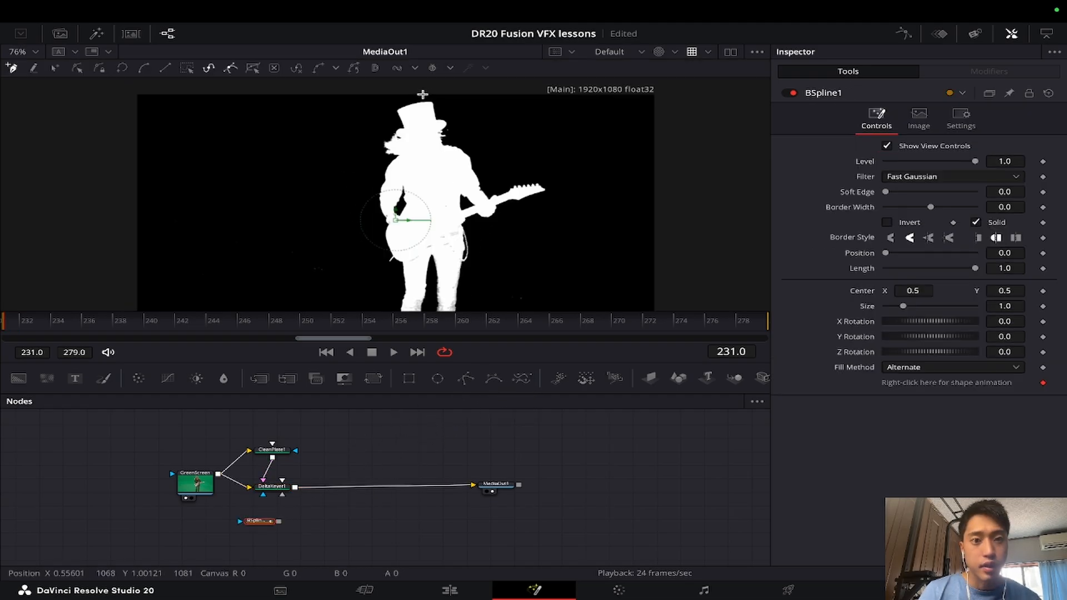
{"action": "left_click", "coordinate": [380, 103]}
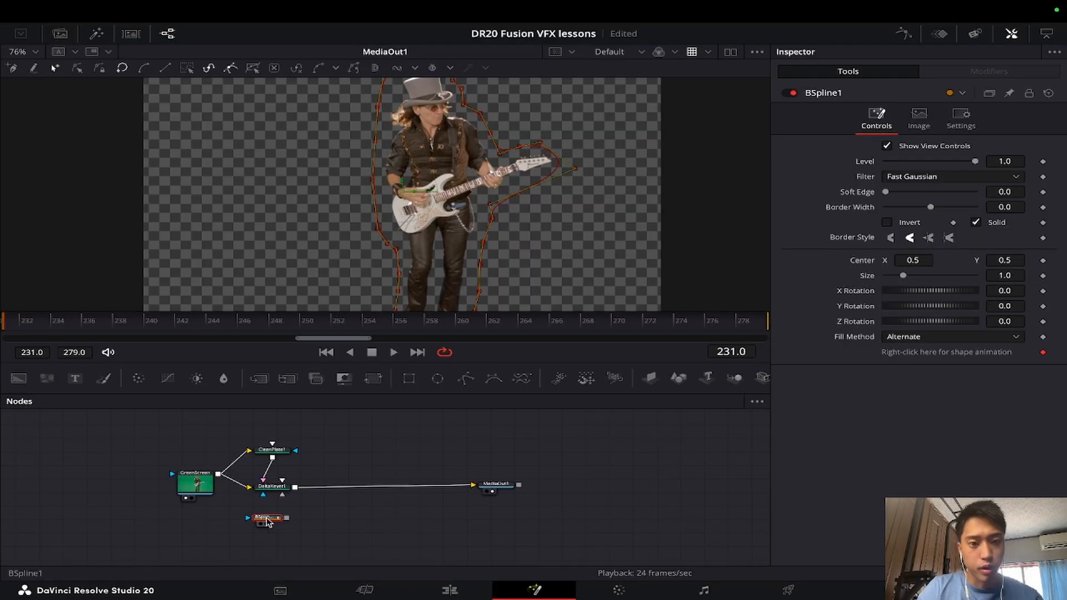
{"action": "key", "text": "F2"}
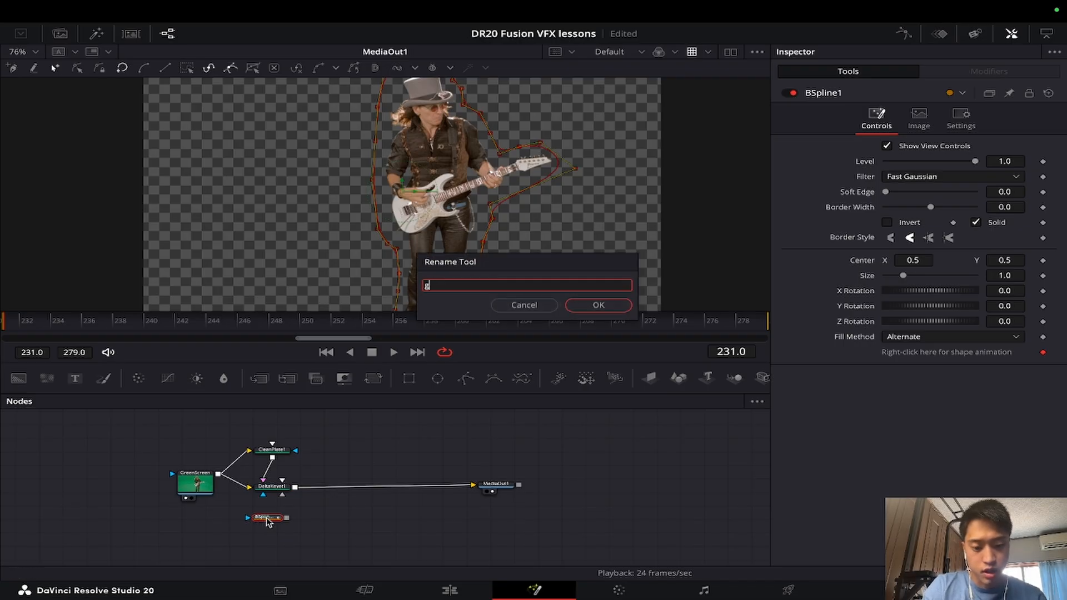
{"action": "type", "text": "gMatte"}
{"action": "key", "text": "Return"}
Connect gMatte to the Delta Keyer's Garbage Matte input and invert the mask
{"action": "left_click_drag", "start_coordinate": [287, 521], "coordinate": [274, 489]}
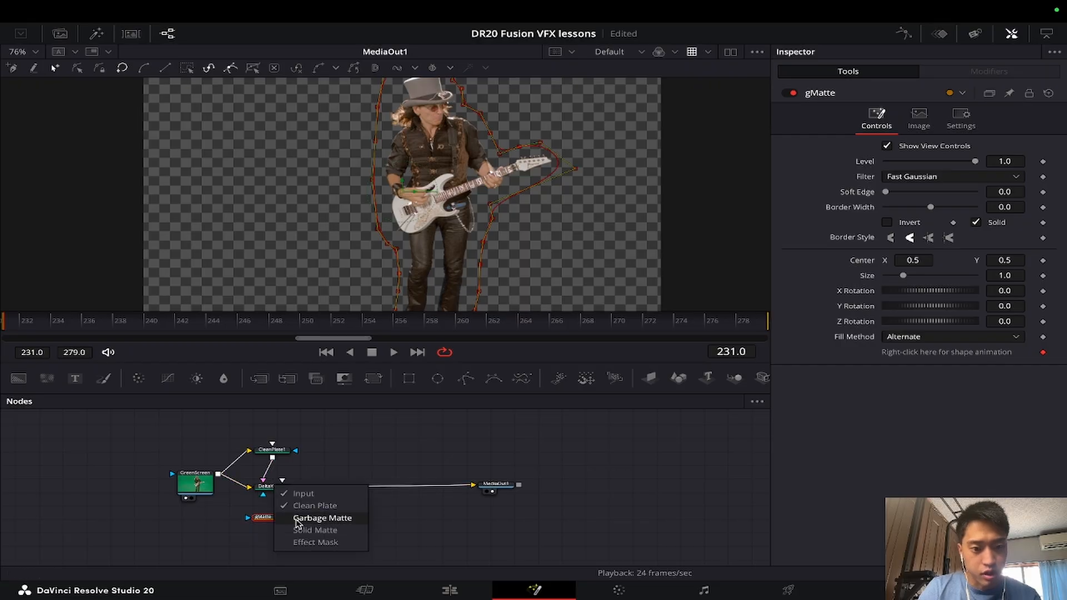
{"action": "left_click", "coordinate": [322, 518]}
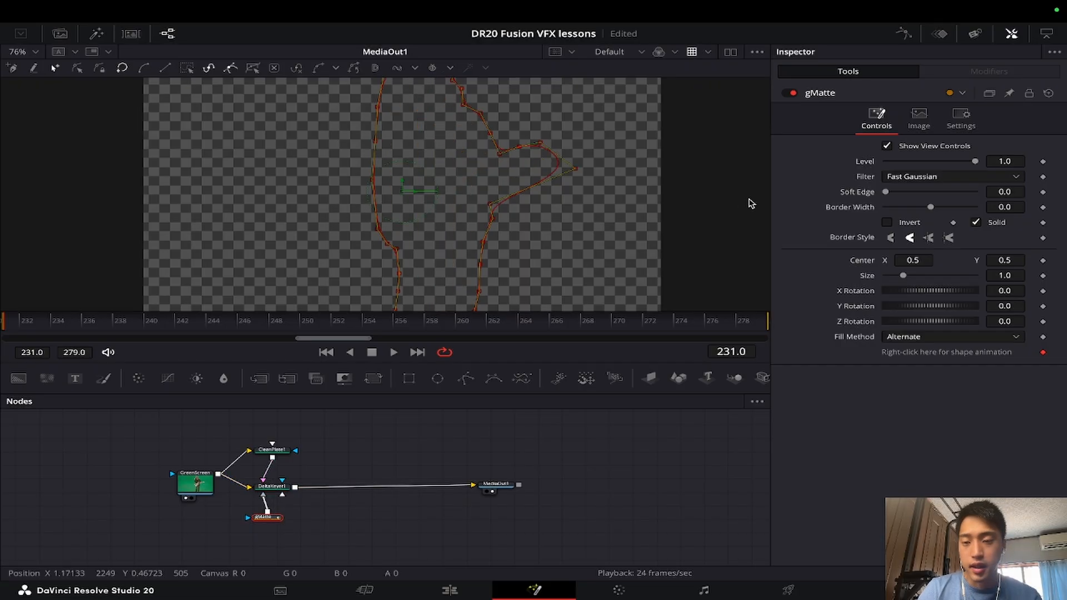
{"action": "left_click", "coordinate": [887, 223]}
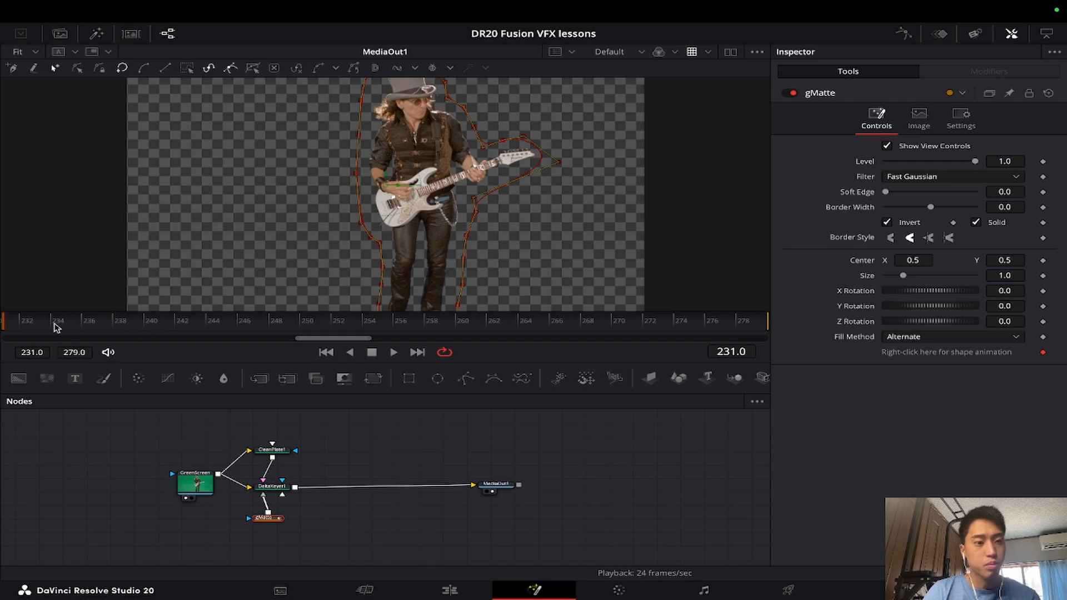
Move the gMatte outline to surround the guitarist at frame 279, adjusting its points around the guitar headstock
{"action": "left_click_drag", "start_coordinate": [56, 328], "coordinate": [367, 321]}
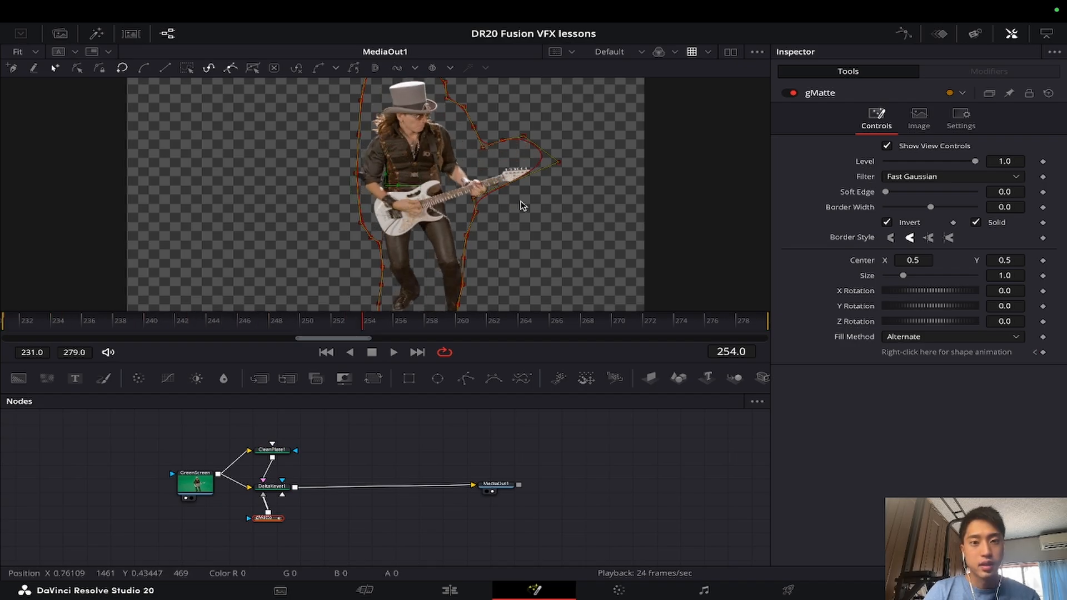
{"action": "left_click_drag", "start_coordinate": [465, 215], "coordinate": [470, 214]}
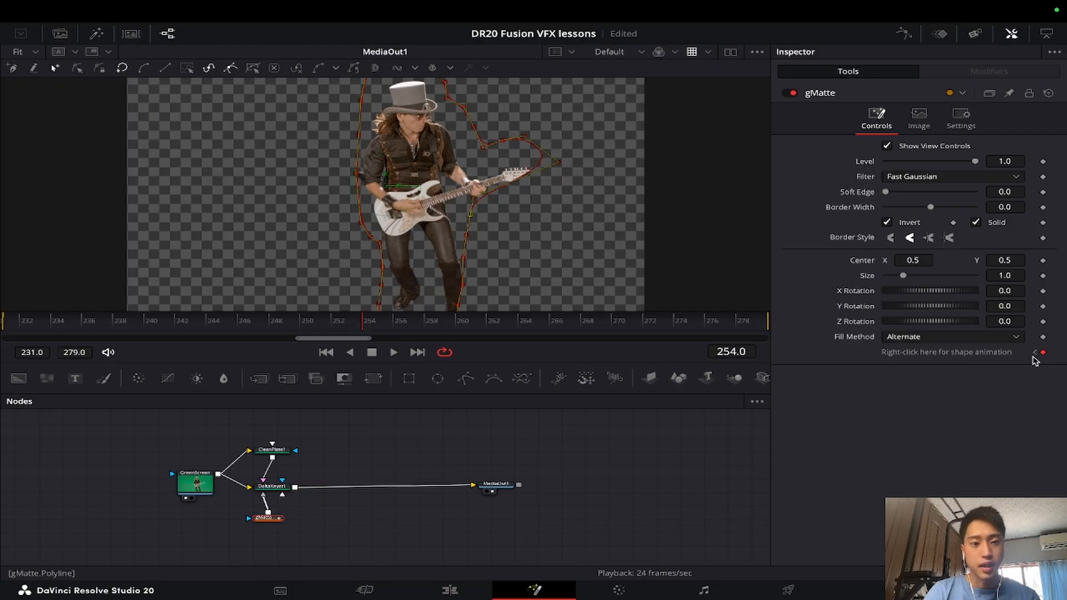
{"action": "left_click", "coordinate": [8, 332]}
{"action": "left_click_drag", "start_coordinate": [9, 327], "coordinate": [758, 322]}
{"action": "scroll", "coordinate": [577, 192], "scroll_direction": "down", "scroll_amount": 2}
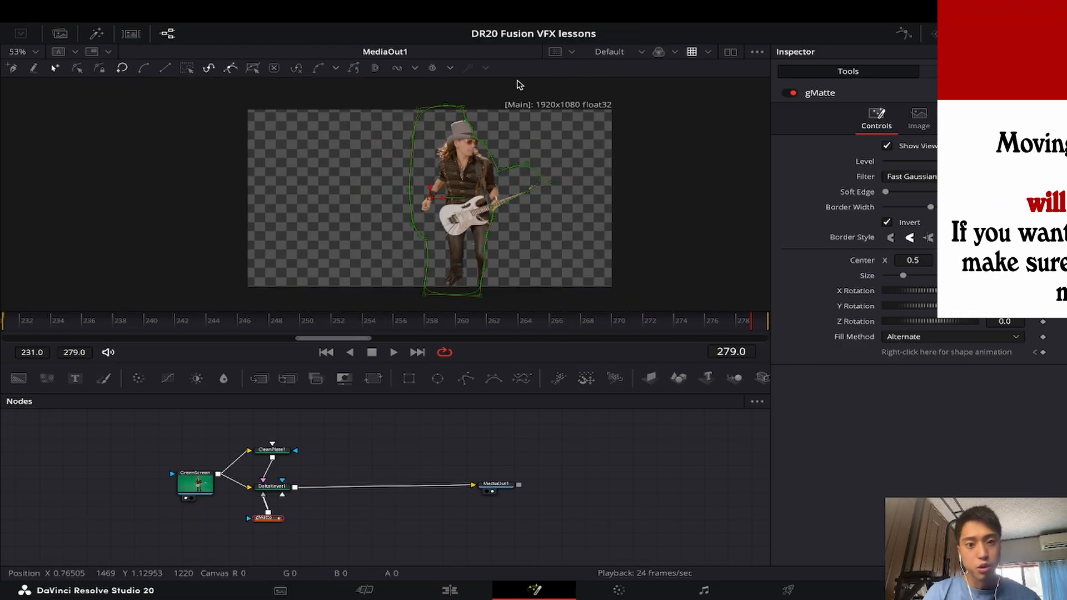
{"action": "left_click_drag", "start_coordinate": [371, 83], "coordinate": [572, 316]}
{"action": "left_click_drag", "start_coordinate": [527, 165], "coordinate": [547, 174]}
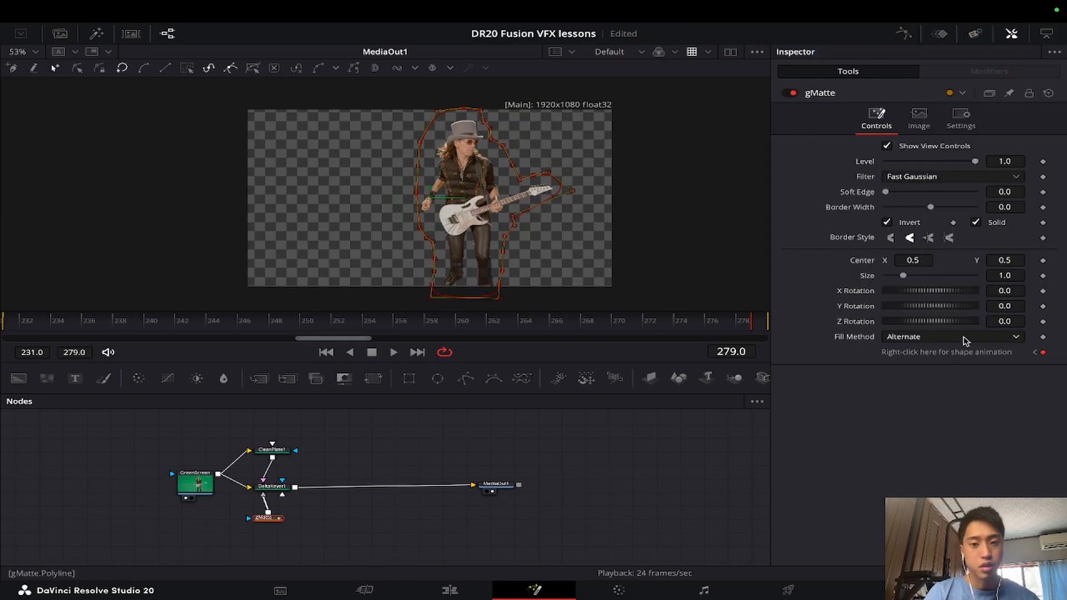
Play through the mask animation and reshape the gMatte outline around the guitarist at frame 257
{"action": "key", "text": "space"}
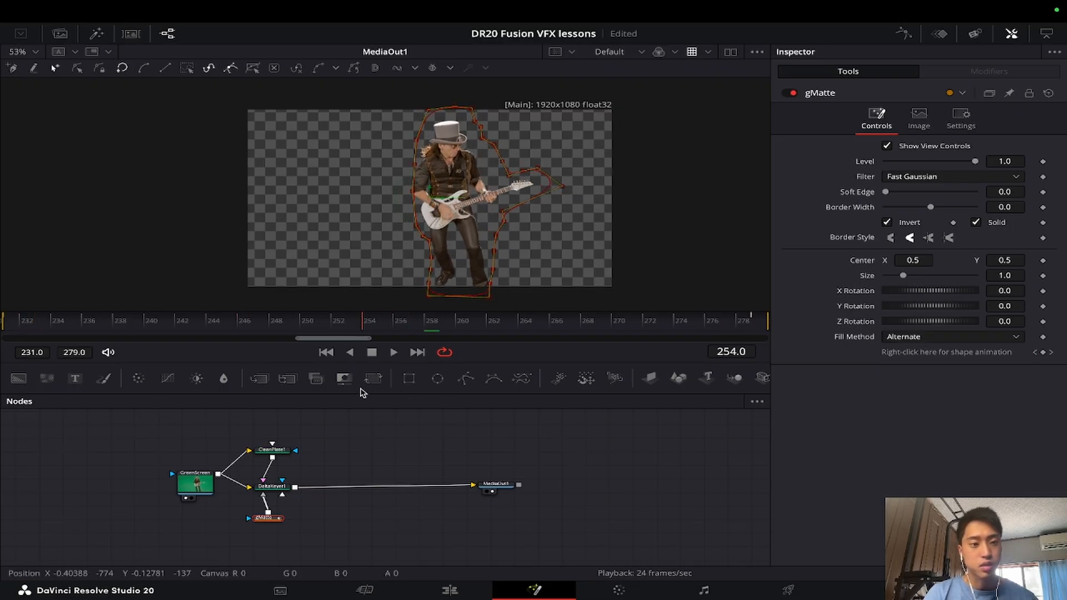
{"action": "key", "text": "space"}
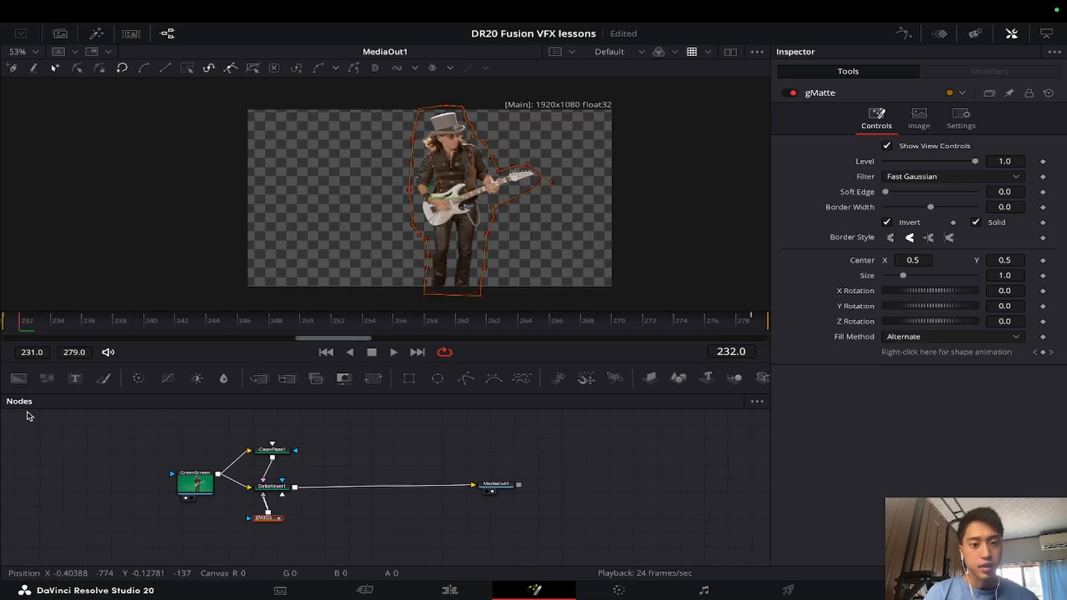
{"action": "left_click", "coordinate": [10, 323]}
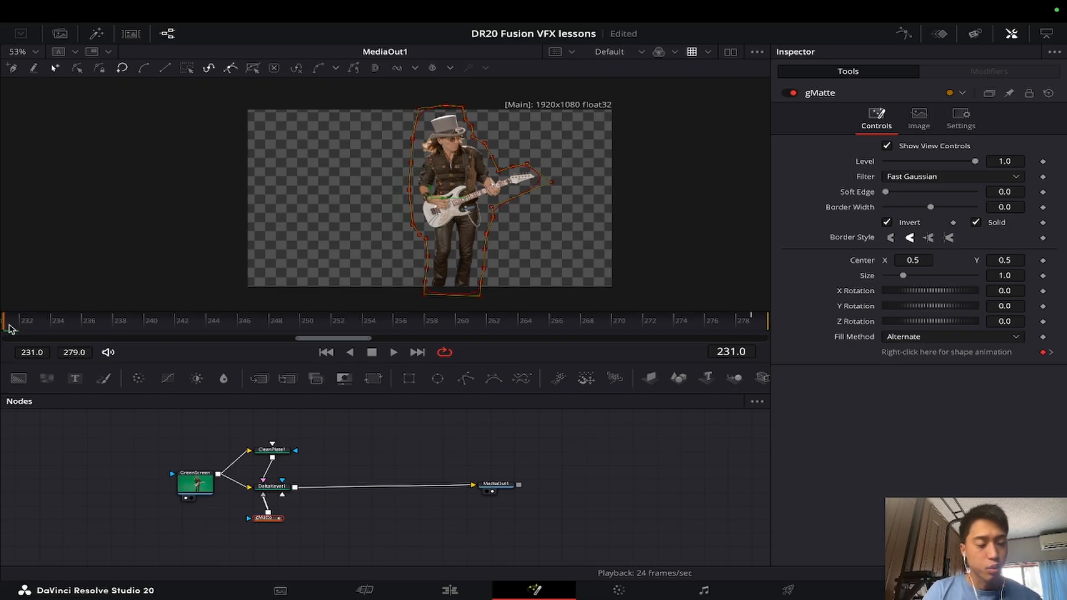
{"action": "left_click_drag", "start_coordinate": [10, 328], "coordinate": [421, 389]}
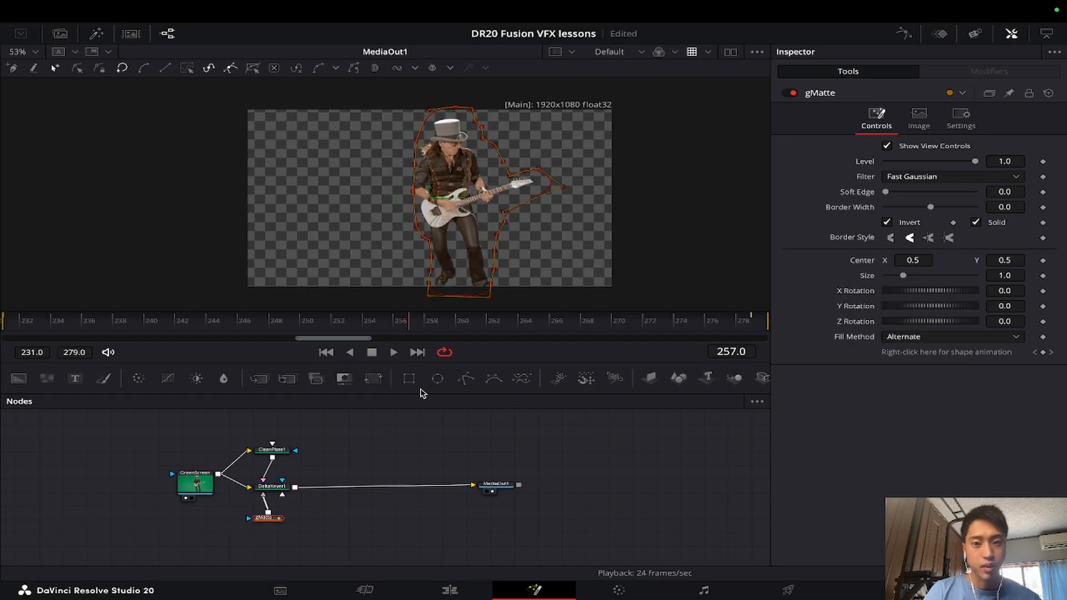
{"action": "left_click_drag", "start_coordinate": [381, 99], "coordinate": [415, 285]}
{"action": "left_click_drag", "start_coordinate": [490, 153], "coordinate": [559, 183]}
{"action": "left_click", "coordinate": [538, 236]}
Adjust the gMatte points around the guitar neck at frames 244 and 268, and scrub through the clip to check
{"action": "left_click_drag", "start_coordinate": [410, 328], "coordinate": [214, 336]}
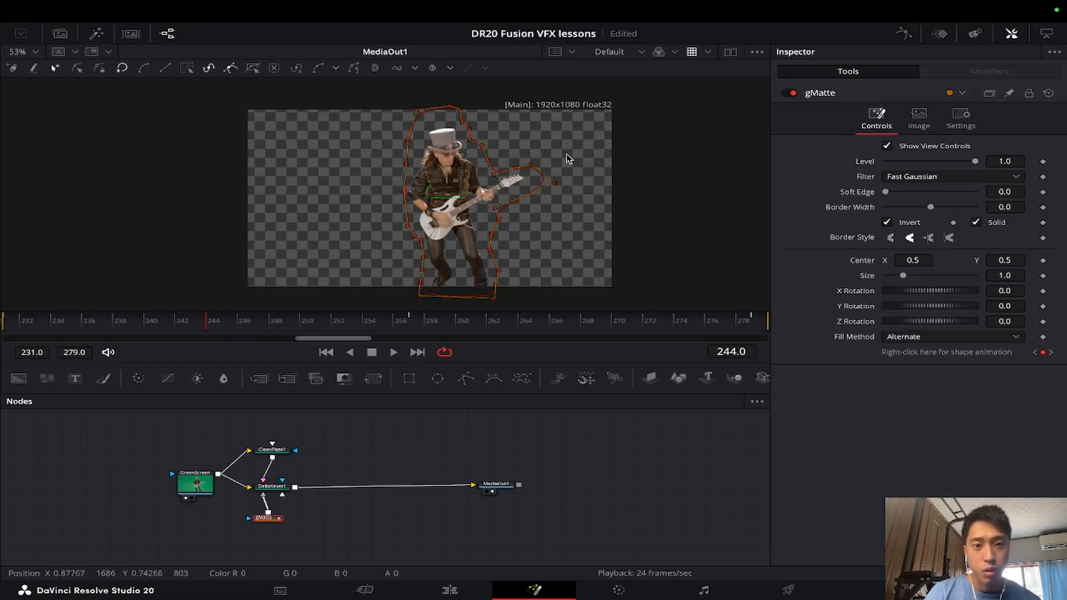
{"action": "left_click_drag", "start_coordinate": [554, 183], "coordinate": [545, 183]}
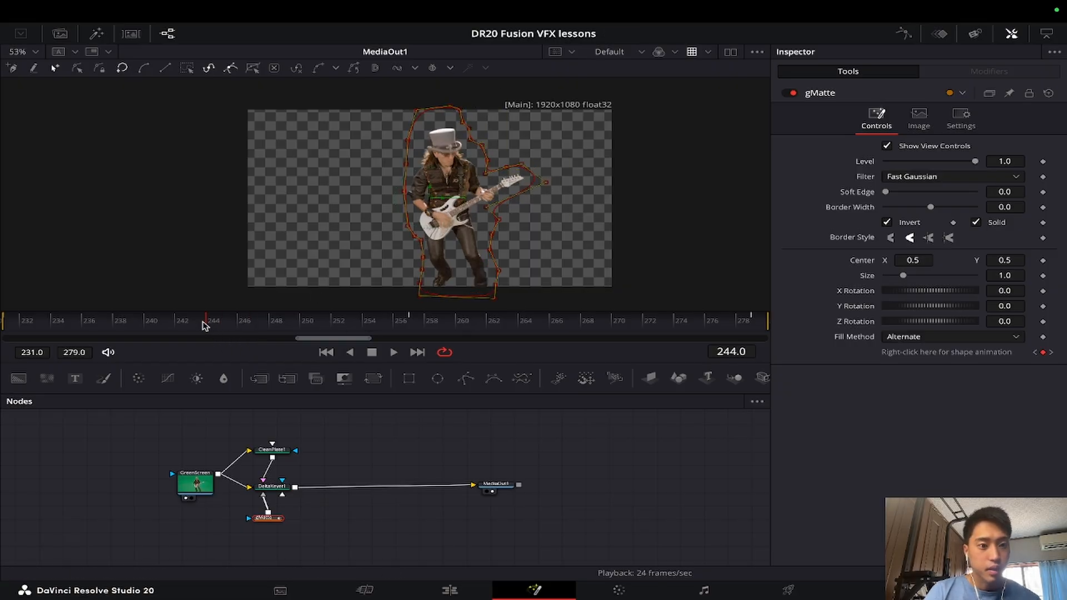
{"action": "left_click_drag", "start_coordinate": [204, 326], "coordinate": [590, 335]}
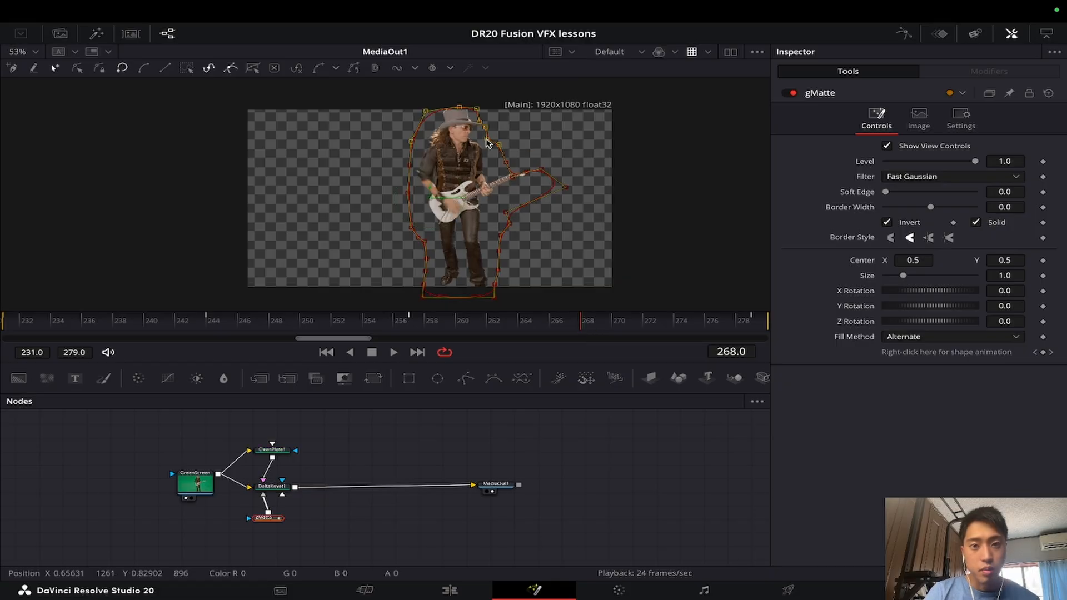
{"action": "left_click_drag", "start_coordinate": [486, 140], "coordinate": [486, 133]}
{"action": "left_click_drag", "start_coordinate": [568, 145], "coordinate": [503, 232]}
{"action": "left_click_drag", "start_coordinate": [566, 188], "coordinate": [559, 176]}
{"action": "left_click_drag", "start_coordinate": [581, 327], "coordinate": [1, 448]}
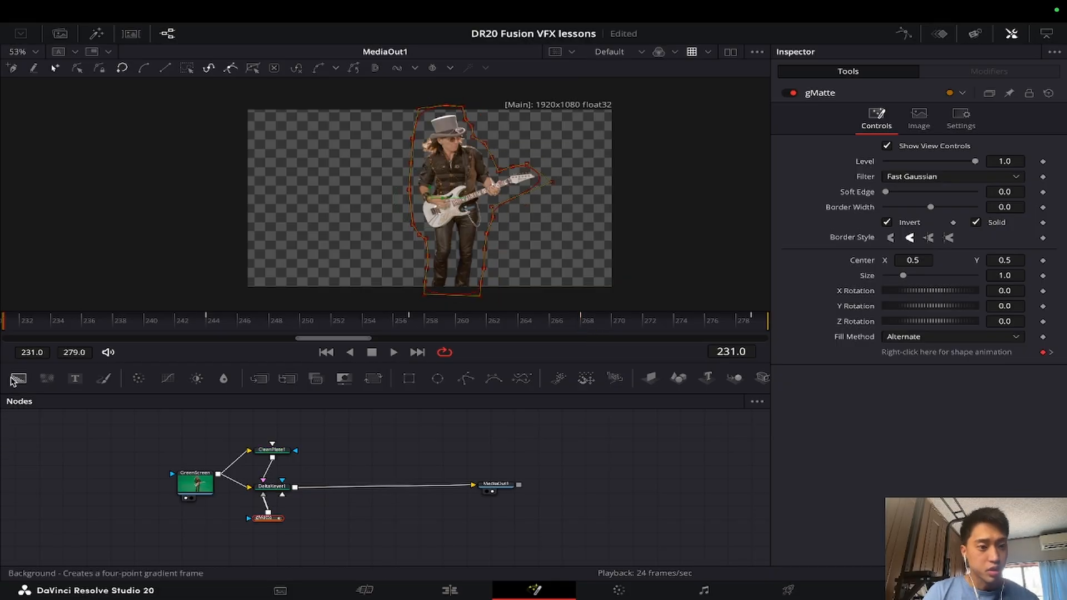
{"action": "left_click_drag", "start_coordinate": [6, 322], "coordinate": [366, 338]}
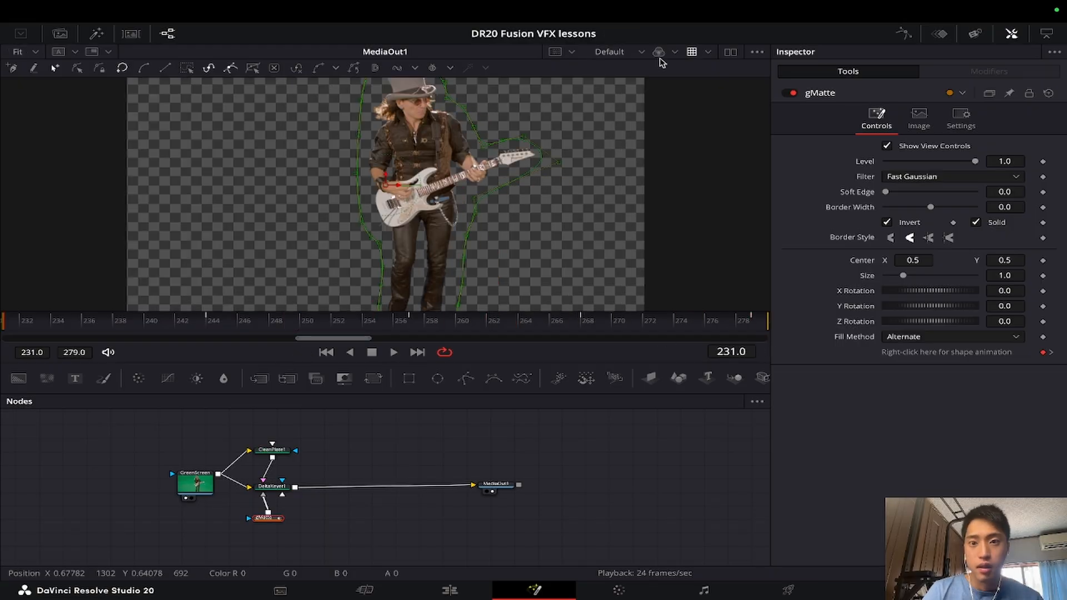
In the alpha view, refine the gMatte outline near the guitar headstock at frames 238, 251 and 262, and save the project
{"action": "left_click", "coordinate": [659, 53]}
{"action": "scroll", "coordinate": [454, 217], "scroll_direction": "down", "scroll_amount": 2}
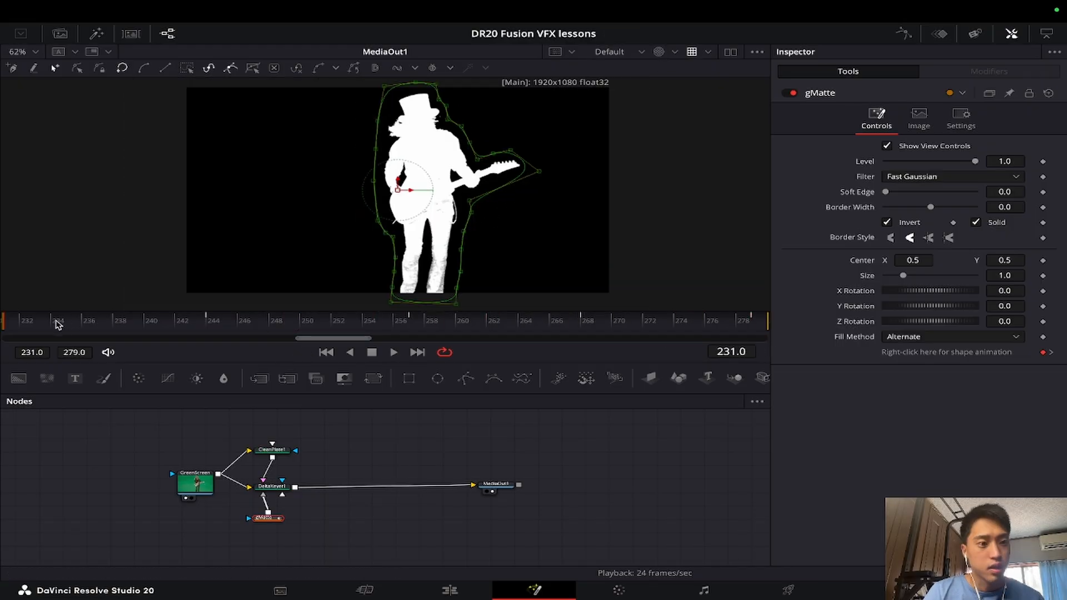
{"action": "left_click_drag", "start_coordinate": [20, 327], "coordinate": [126, 349]}
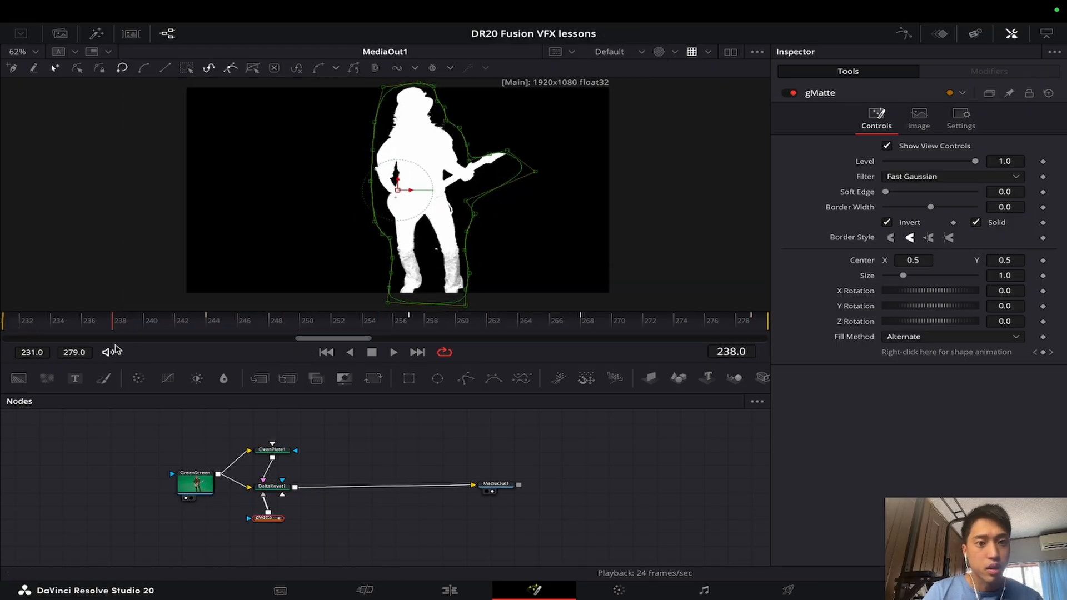
{"action": "mouse_move", "coordinate": [535, 171]}
{"action": "left_mouse_down"}
{"action": "mouse_move", "coordinate": [535, 162]}
{"action": "mouse_move", "coordinate": [548, 187]}
{"action": "left_mouse_up"}
{"action": "left_click", "coordinate": [319, 325]}
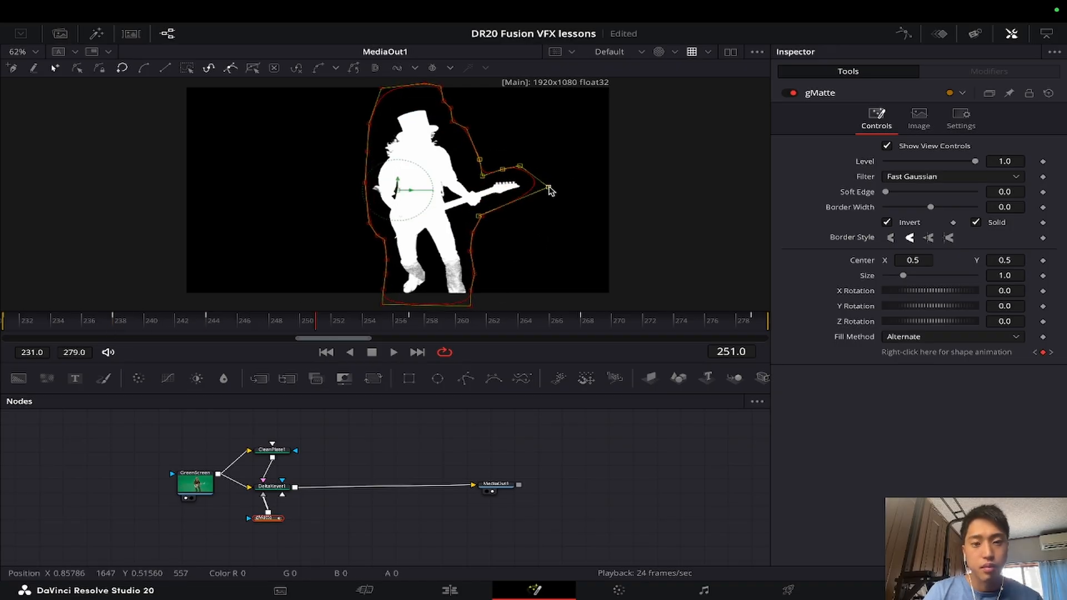
{"action": "left_click_drag", "start_coordinate": [504, 327], "coordinate": [488, 327]}
{"action": "left_click_drag", "start_coordinate": [547, 166], "coordinate": [544, 161]}
{"action": "key", "text": "super+Left"}
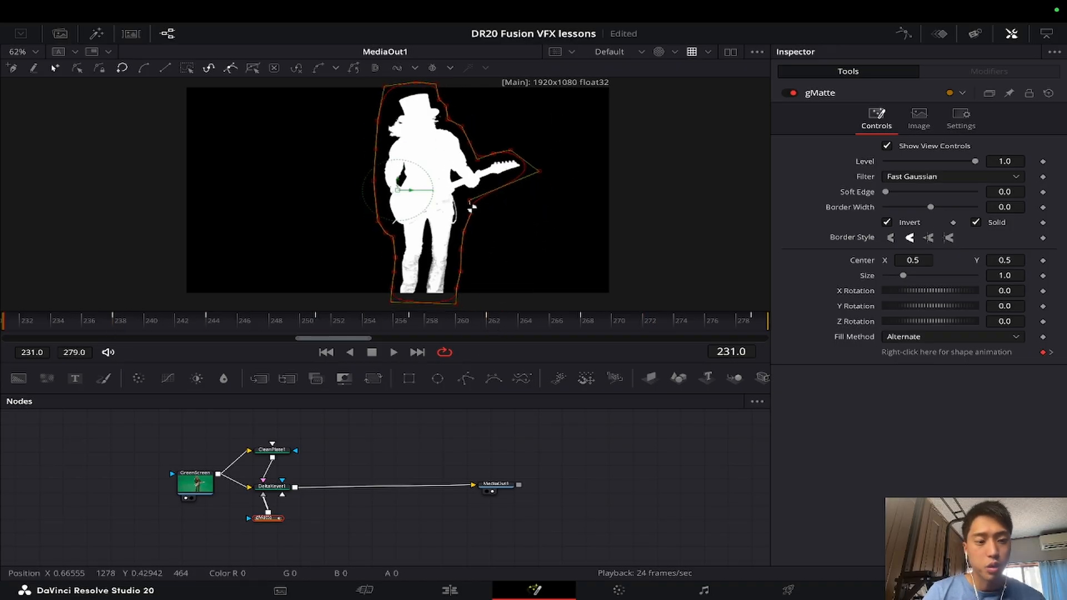
{"action": "key", "text": "super+s"}
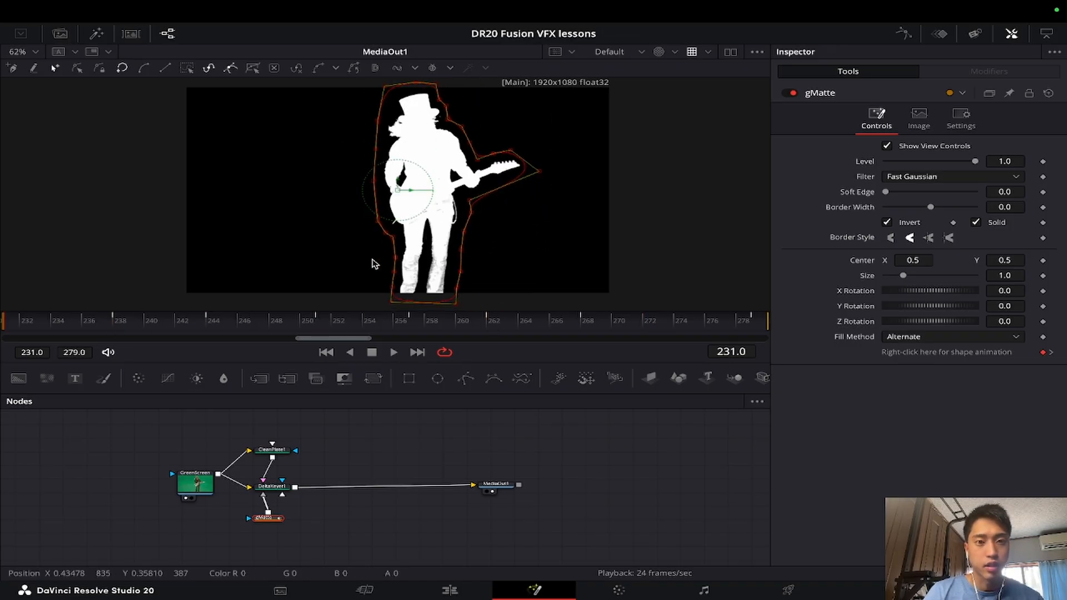
Shift the gMatte node aside in the node graph and examine the guitarist's legs in the alpha channel for holes
{"action": "left_click_drag", "start_coordinate": [263, 521], "coordinate": [249, 522]}
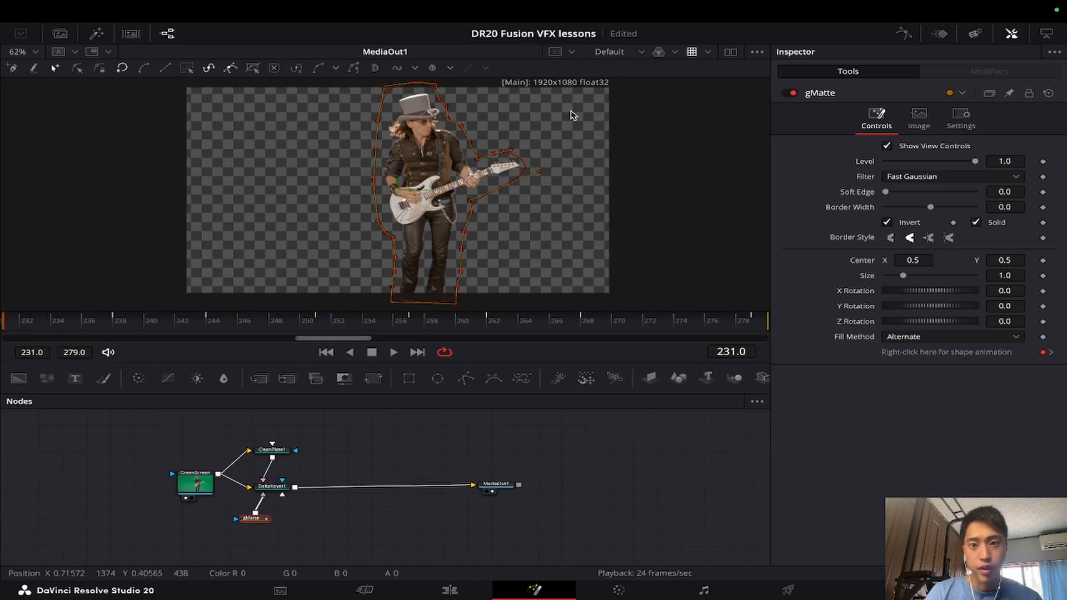
{"action": "left_click", "coordinate": [660, 53]}
{"action": "scroll", "coordinate": [436, 269], "scroll_direction": "up", "scroll_amount": 5}
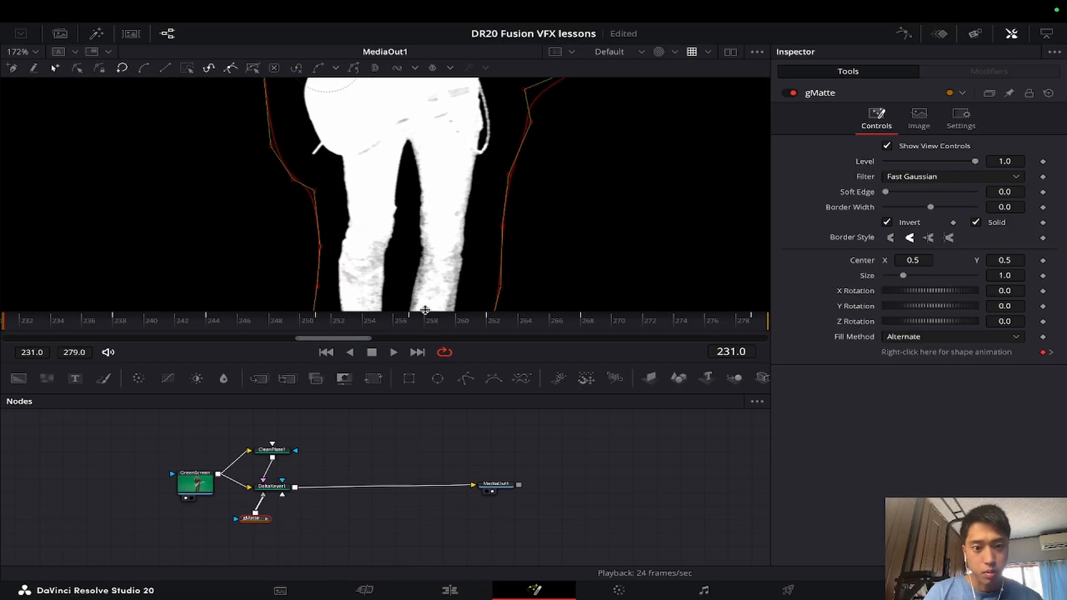
{"action": "scroll", "coordinate": [400, 275], "scroll_direction": "down", "scroll_amount": 4}
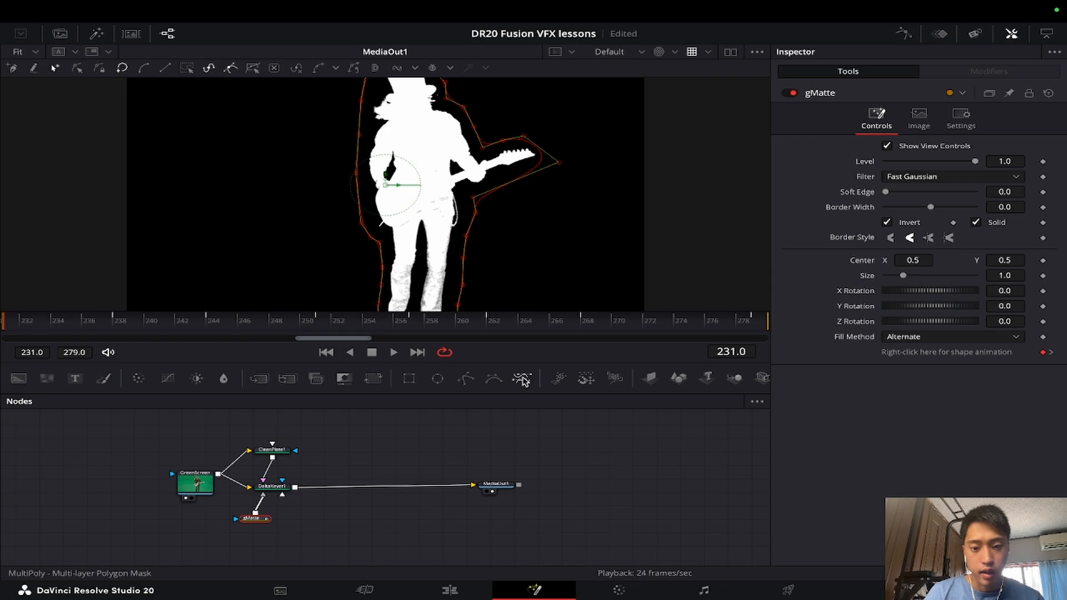
Add a MultiPoly mask node beside gMatte and rename its first polygon LegLeft
{"action": "left_click_drag", "start_coordinate": [522, 378], "coordinate": [320, 521]}
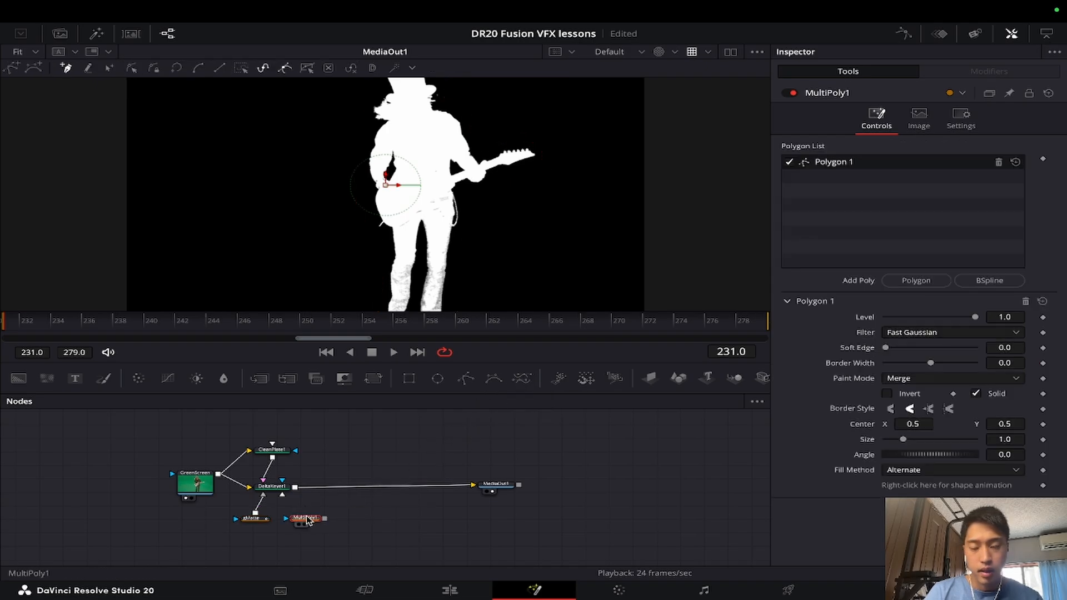
{"action": "double_click", "coordinate": [849, 164]}
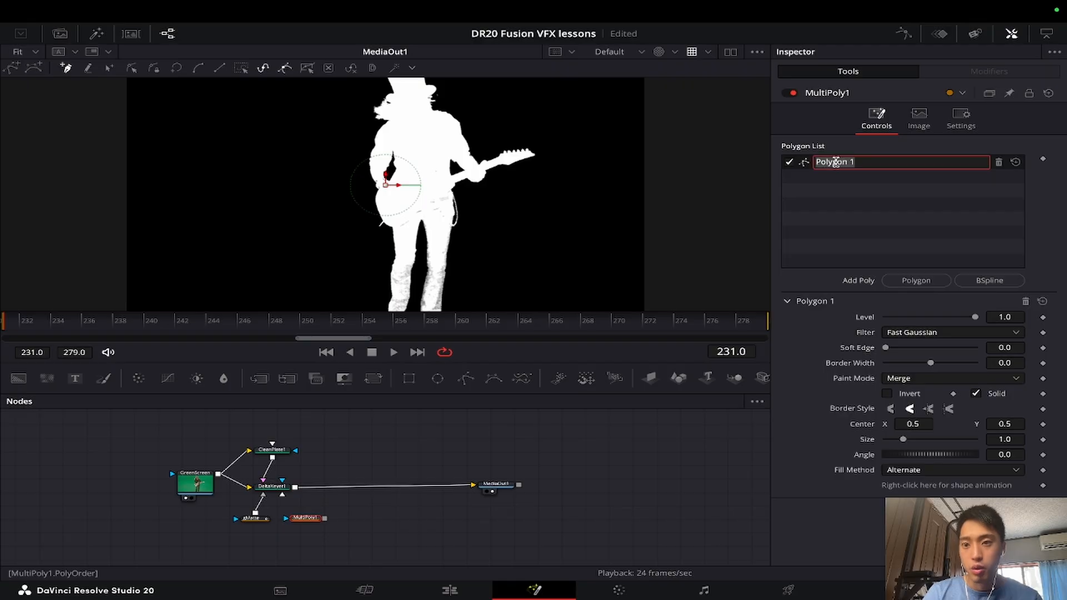
{"action": "type", "text": "LegLeft"}
{"action": "key", "text": "Return"}
Connect MultiPoly1 to DeltaKeyer1's Solid Matte input and fit the LegLeft outline inside the leg on the viewer's left, with a 0.001 soft edge
{"action": "scroll", "coordinate": [404, 249], "scroll_direction": "up", "scroll_amount": 5}
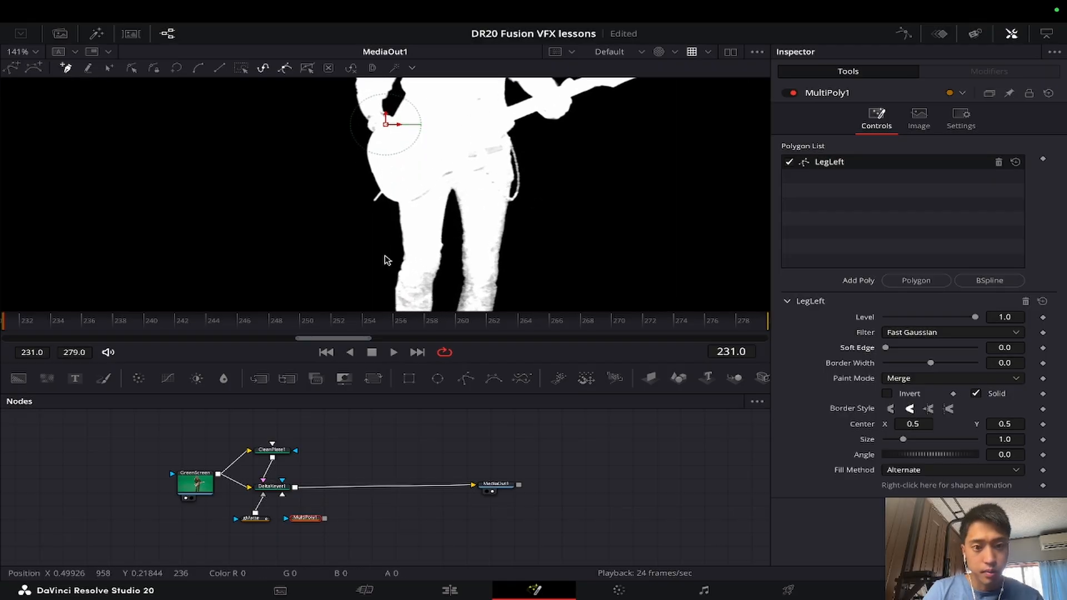
{"action": "left_click", "coordinate": [405, 105]}
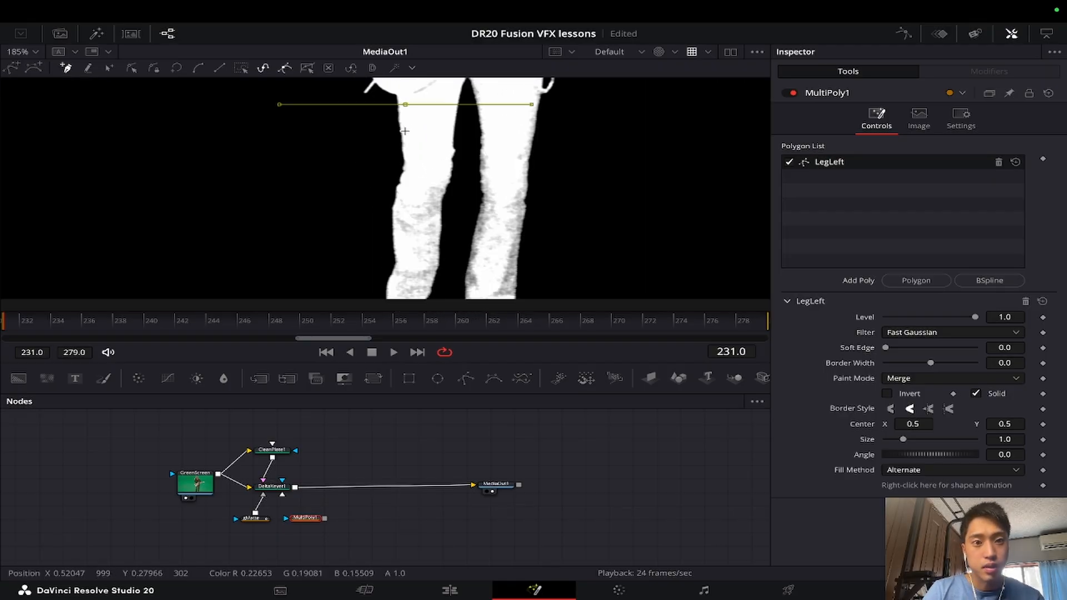
{"action": "left_click", "coordinate": [407, 547]}
{"action": "left_click_drag", "start_coordinate": [325, 521], "coordinate": [273, 488]}
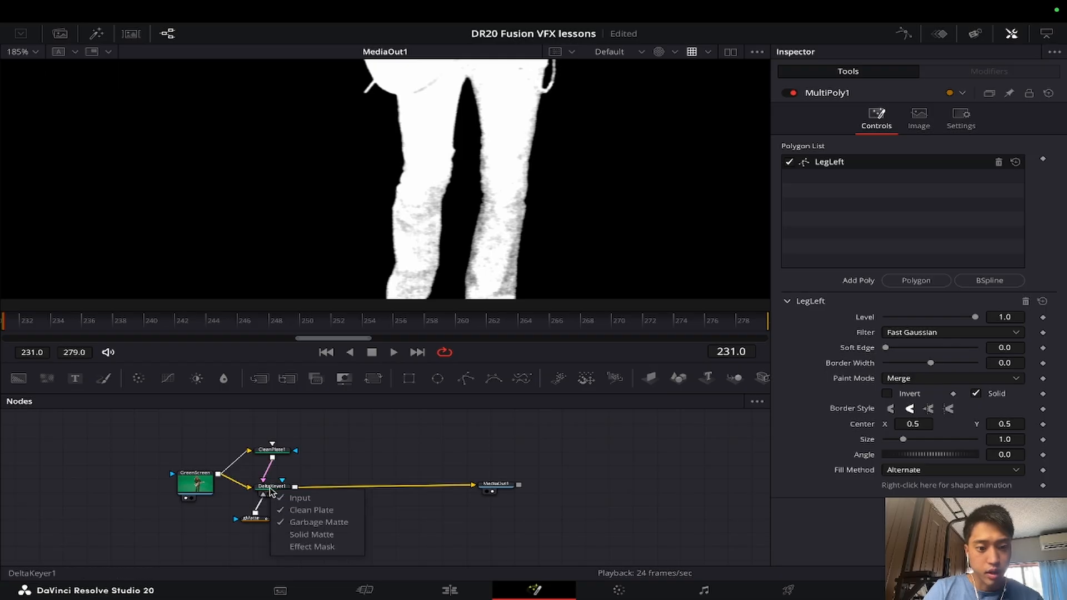
{"action": "left_click", "coordinate": [312, 535]}
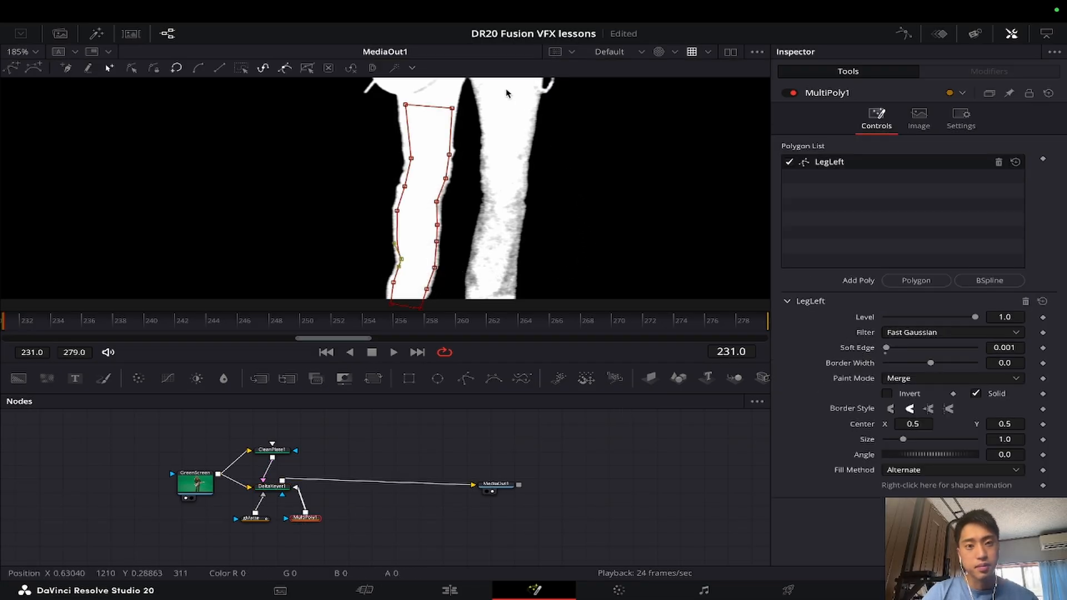
{"action": "left_click", "coordinate": [403, 105]}
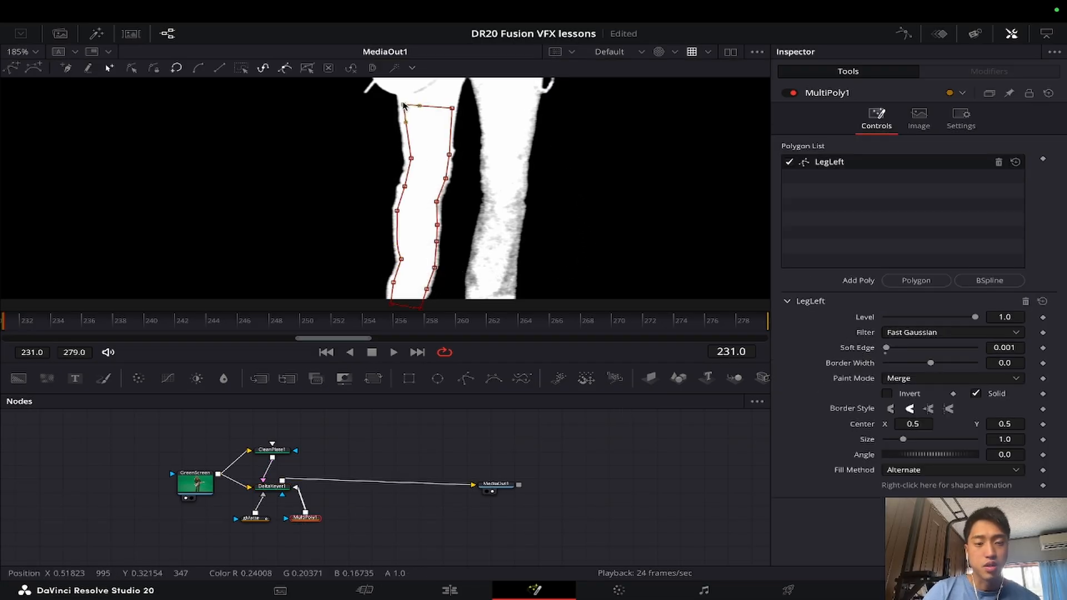
{"action": "left_click", "coordinate": [453, 107]}
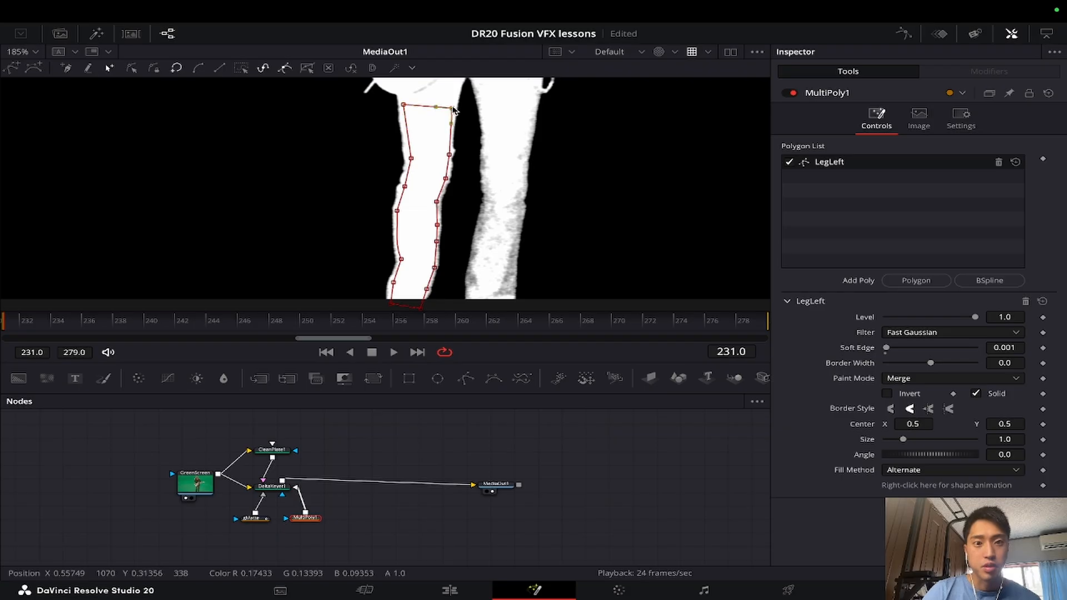
{"action": "left_click", "coordinate": [393, 282]}
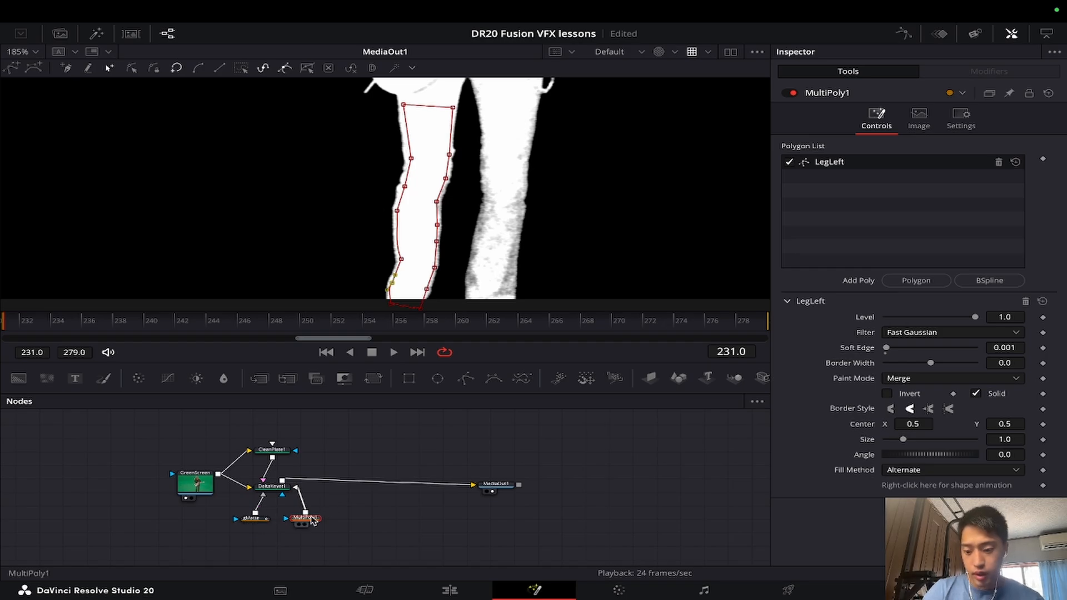
Rename the MultiPoly1 node HoldOut
{"action": "key", "text": "F2"}
{"action": "key", "text": "BackSpace"}
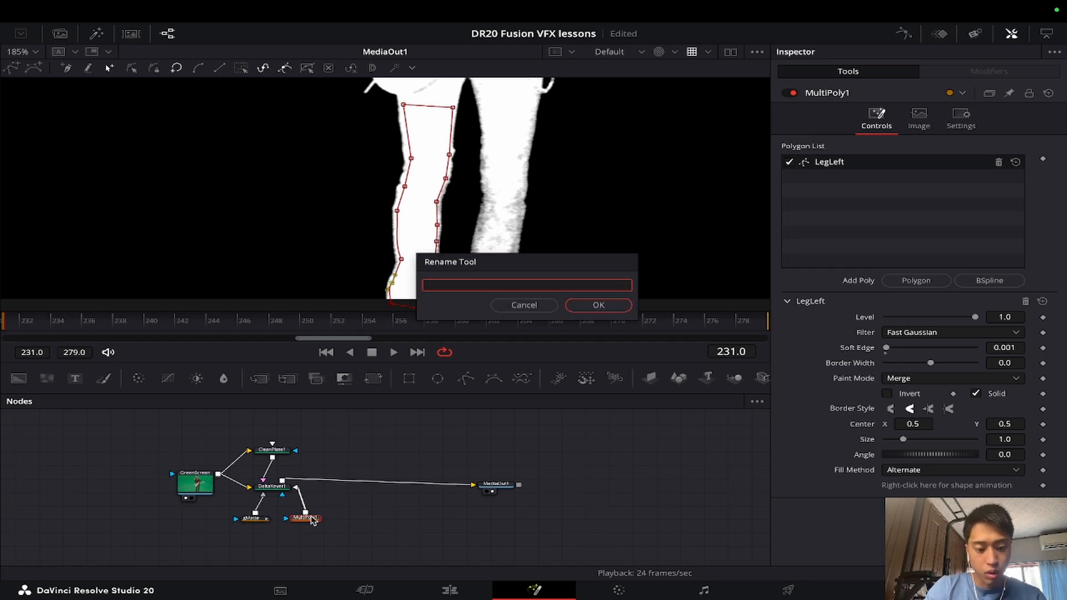
{"action": "type", "text": "HoldOut"}
{"action": "key", "text": "Return"}
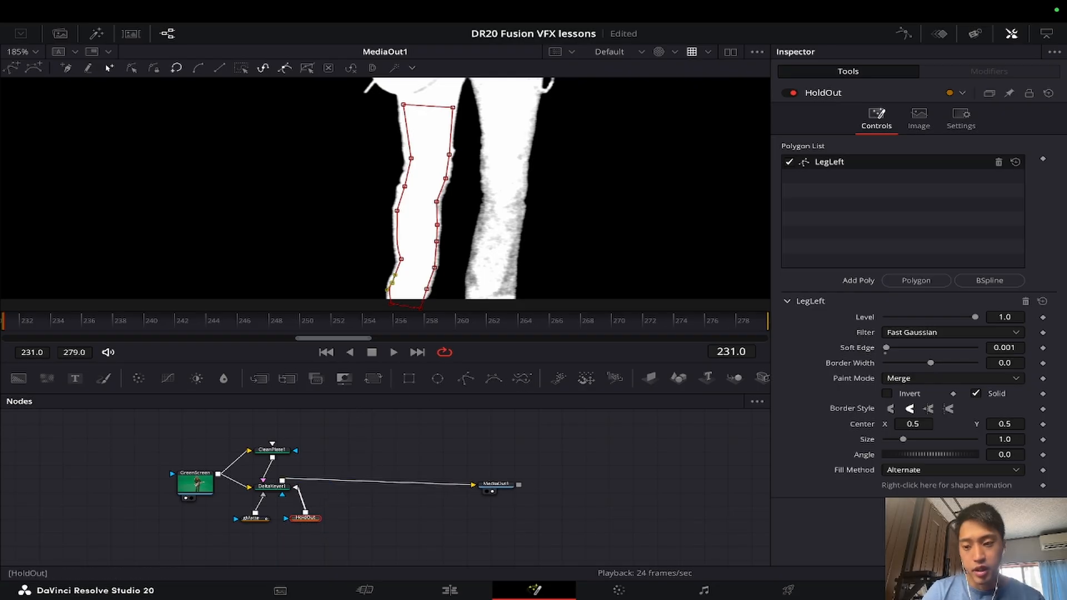
Keyframe the LegLeft shape at frame 231, and move and reshape it to match the leg and boot at frame 279
{"action": "left_click", "coordinate": [1043, 486]}
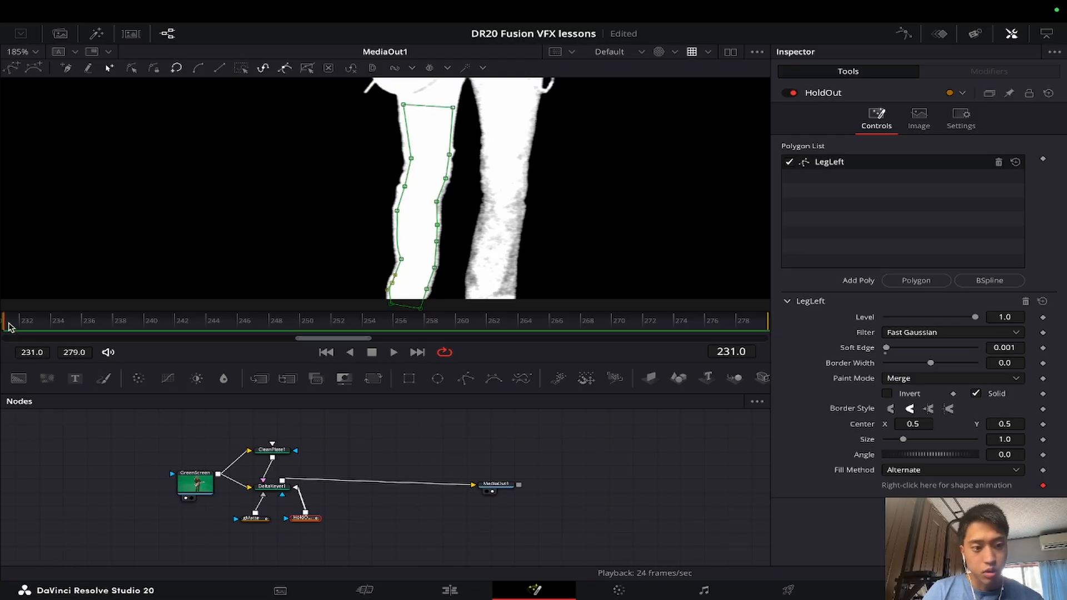
{"action": "left_click_drag", "start_coordinate": [8, 326], "coordinate": [764, 325]}
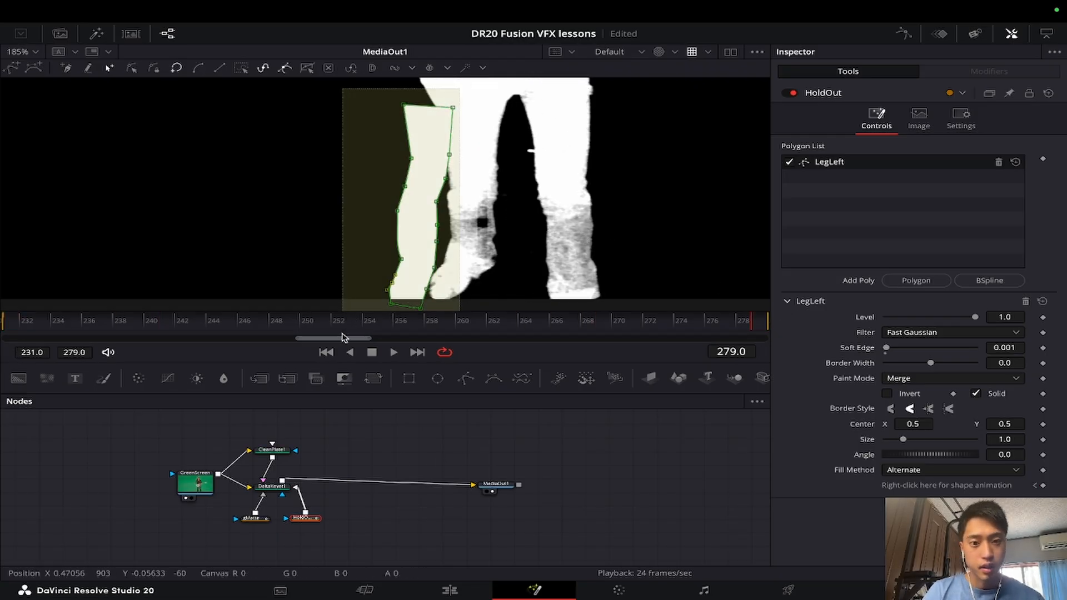
{"action": "left_click_drag", "start_coordinate": [397, 297], "coordinate": [443, 289]}
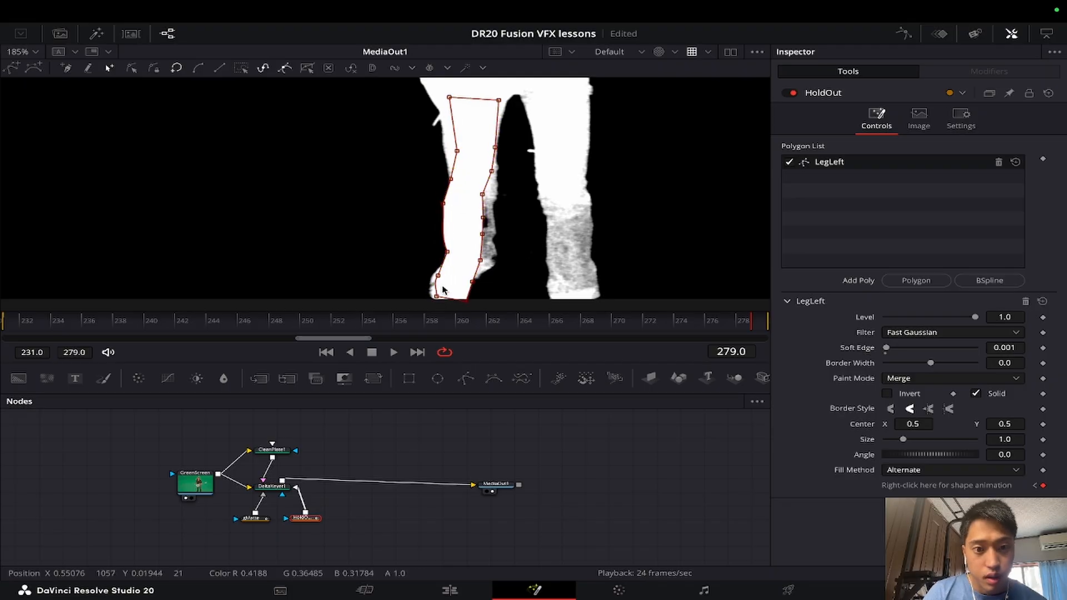
{"action": "left_click_drag", "start_coordinate": [449, 204], "coordinate": [457, 236]}
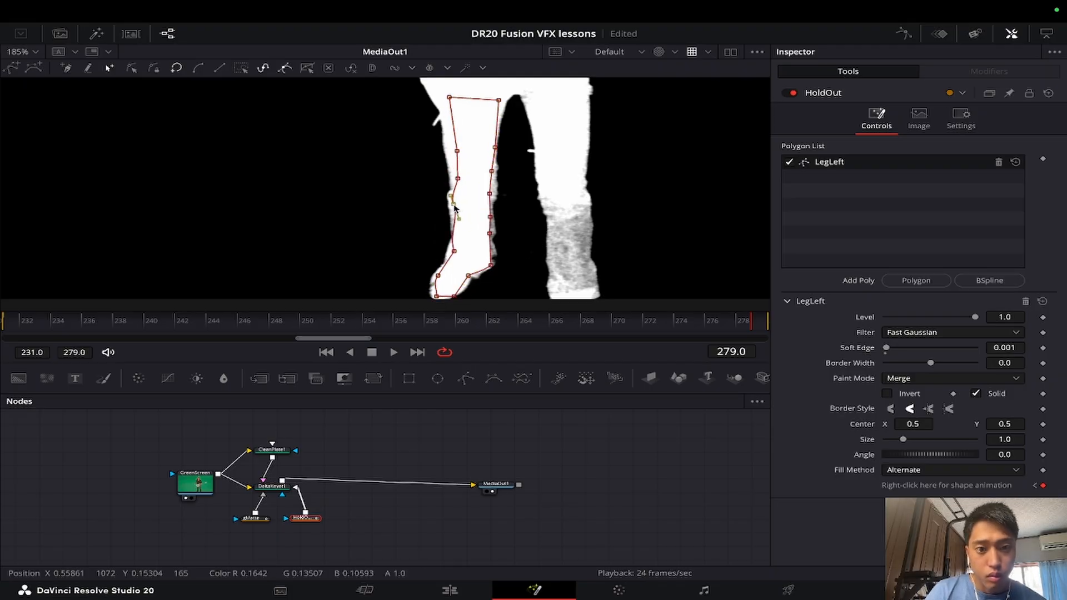
{"action": "left_click", "coordinate": [454, 252]}
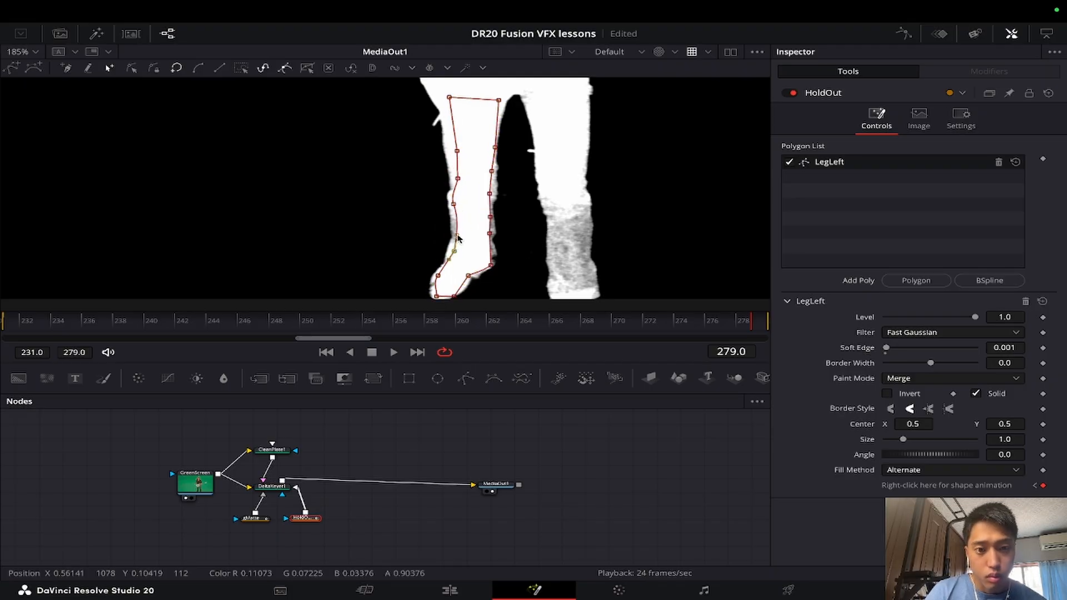
Compare the guitarist's legs in the colour and alpha views at frame 279
{"action": "key", "text": "c"}
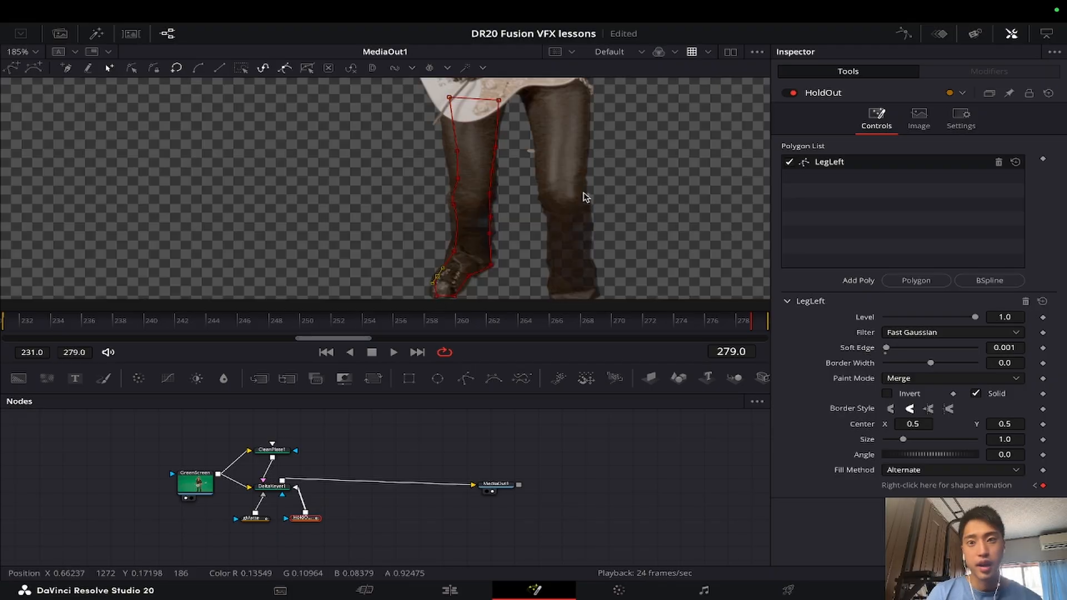
{"action": "left_click", "coordinate": [659, 54]}
{"action": "left_click", "coordinate": [659, 52]}
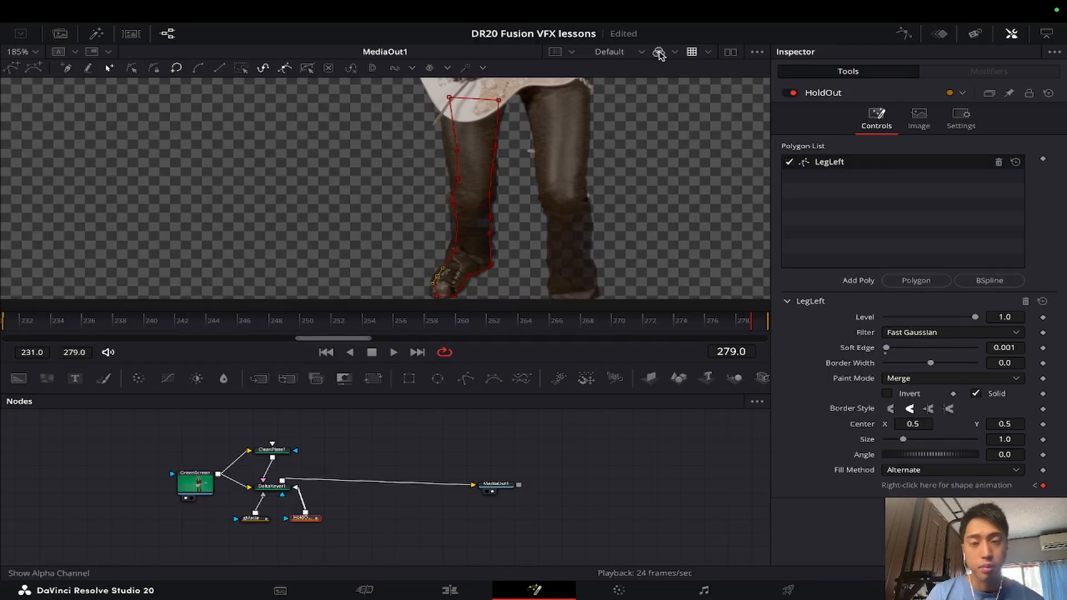
{"action": "left_click", "coordinate": [659, 53]}
{"action": "left_click", "coordinate": [659, 53]}
{"action": "left_click", "coordinate": [659, 53]}
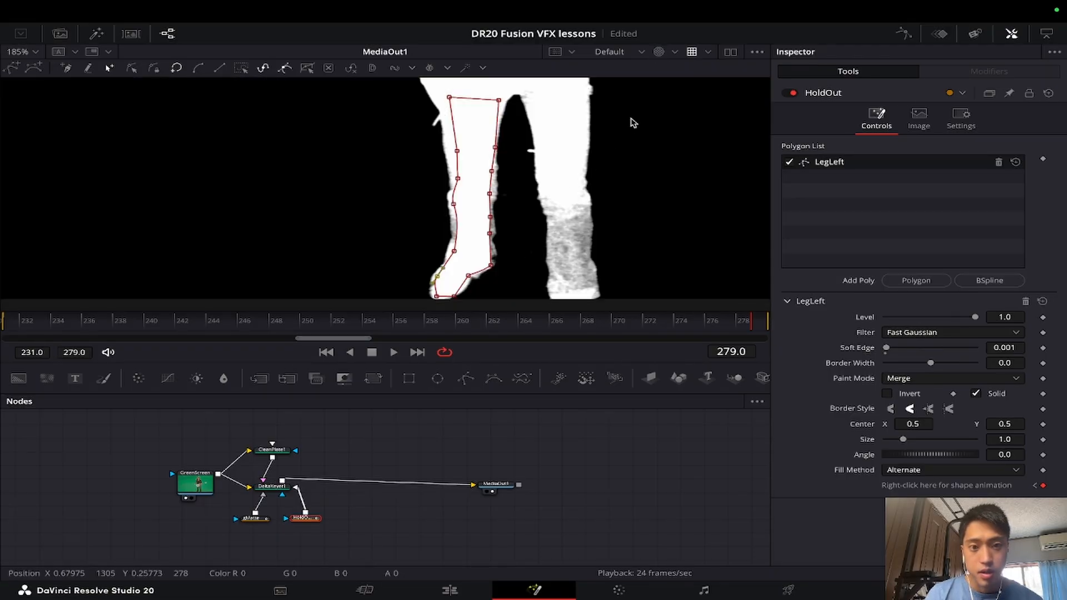
Try pulling LegLeft's inner calf points outward past the leg and check the matte in the colour view
{"action": "left_click_drag", "start_coordinate": [517, 181], "coordinate": [514, 233]}
{"action": "left_click", "coordinate": [659, 52]}
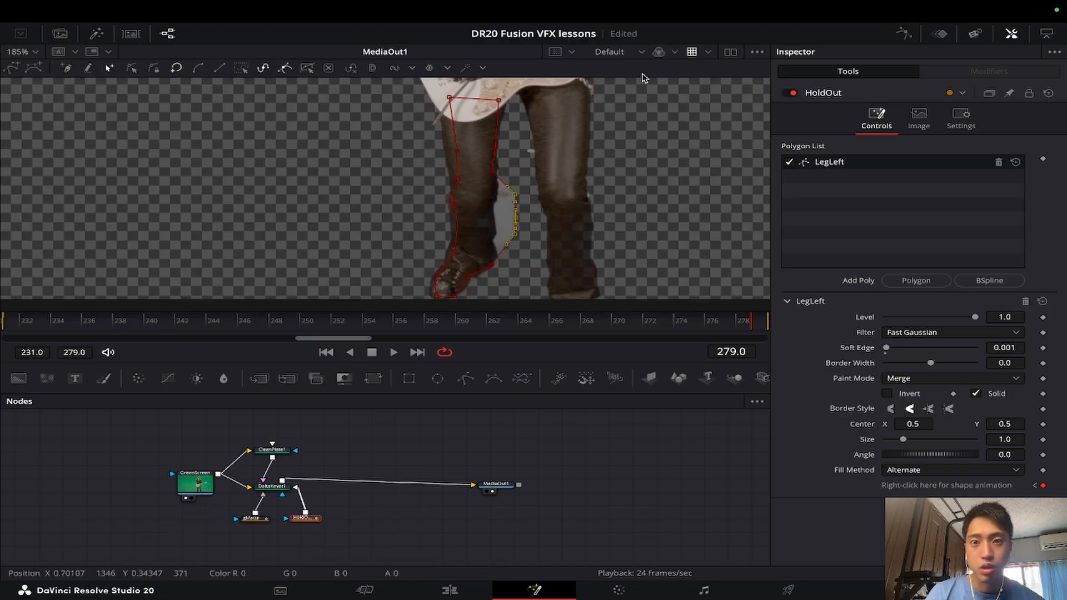
{"action": "left_click", "coordinate": [657, 52]}
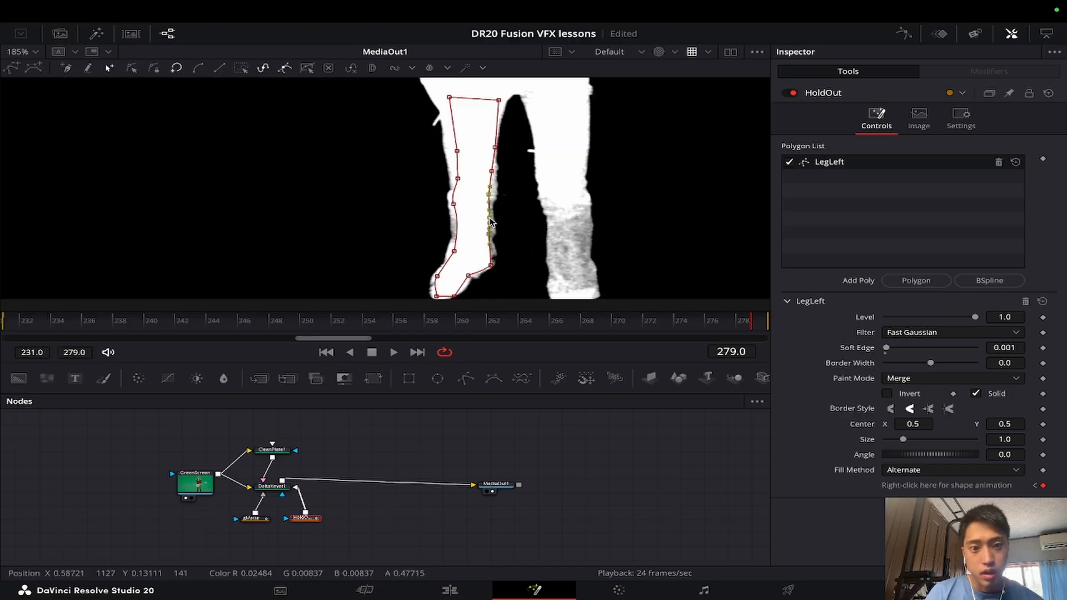
Fit the LegLeft outline to the leg at intermediate frames and play the animation back in reverse
{"action": "left_click_drag", "start_coordinate": [400, 321], "coordinate": [438, 340]}
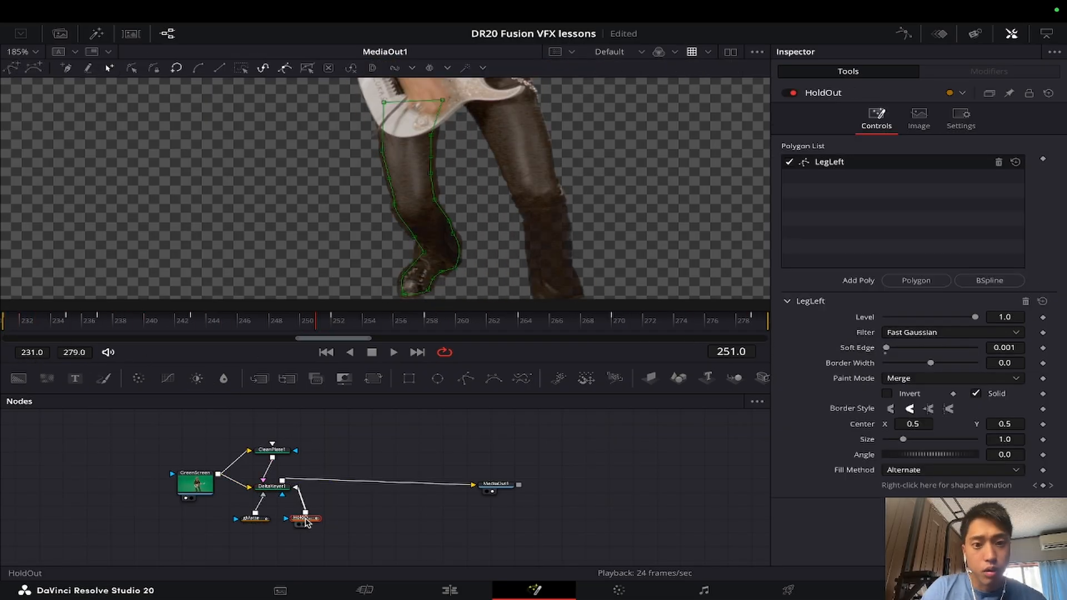
{"action": "left_click", "coordinate": [351, 352]}
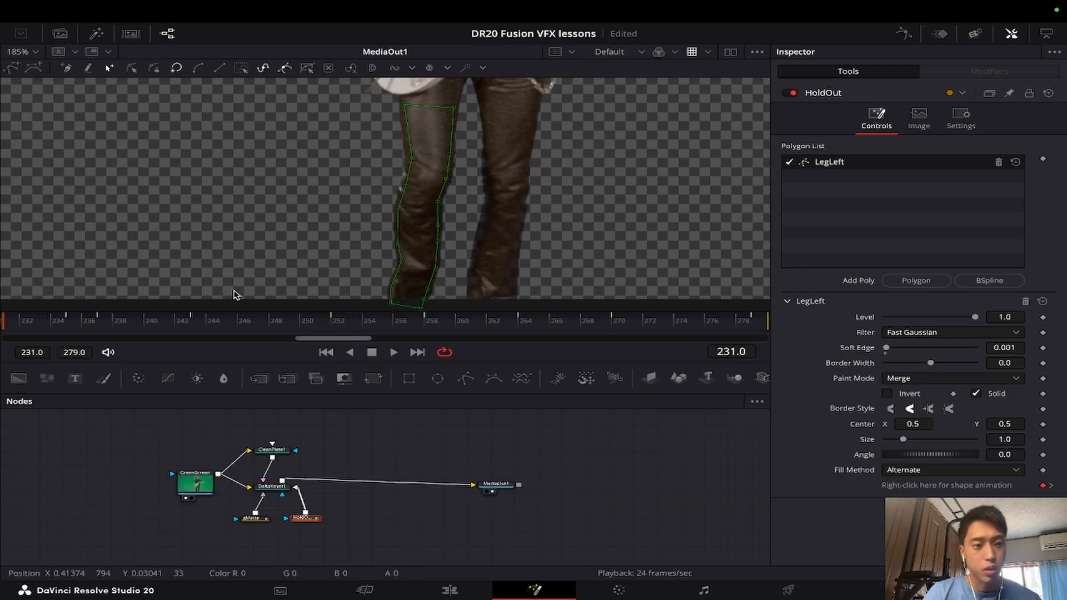
Add a second polygon to HoldOut and rename it LegRight
{"action": "left_click", "coordinate": [914, 281]}
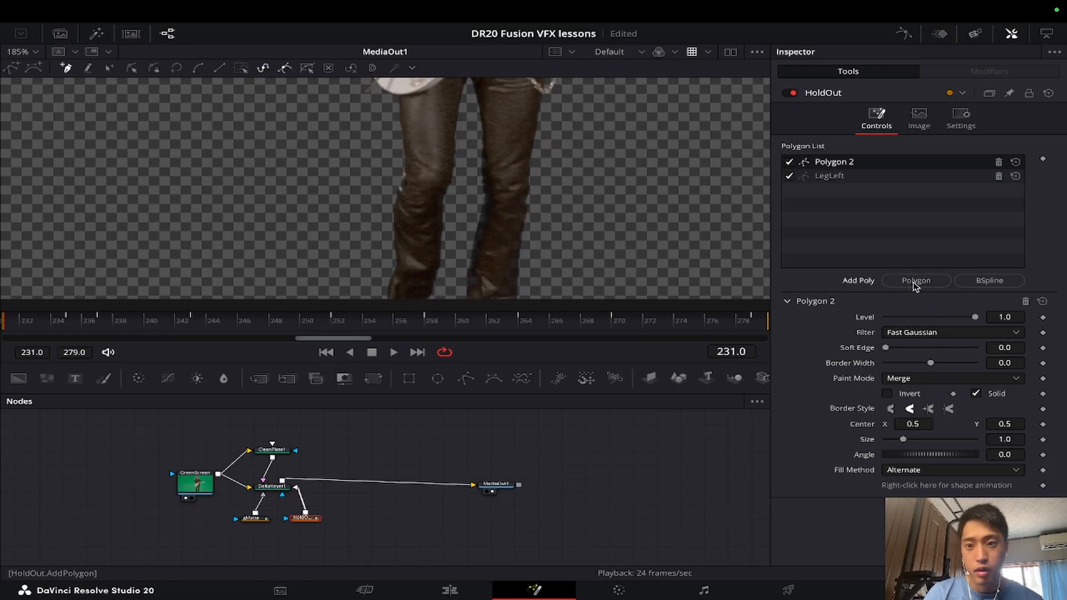
{"action": "double_click", "coordinate": [839, 162]}
{"action": "key", "text": "BackSpace"}
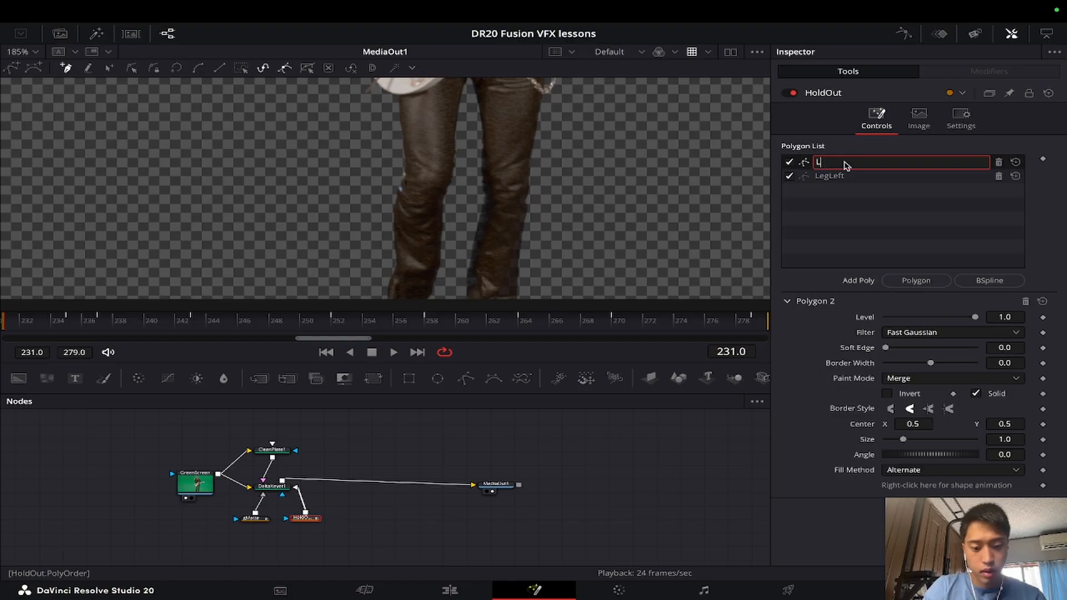
{"action": "type", "text": "LegRight"}
{"action": "key", "text": "Return"}
In the alpha view at frame 231, outline the other leg with LegRight and set its soft edge to 0.01
{"action": "key", "text": "a"}
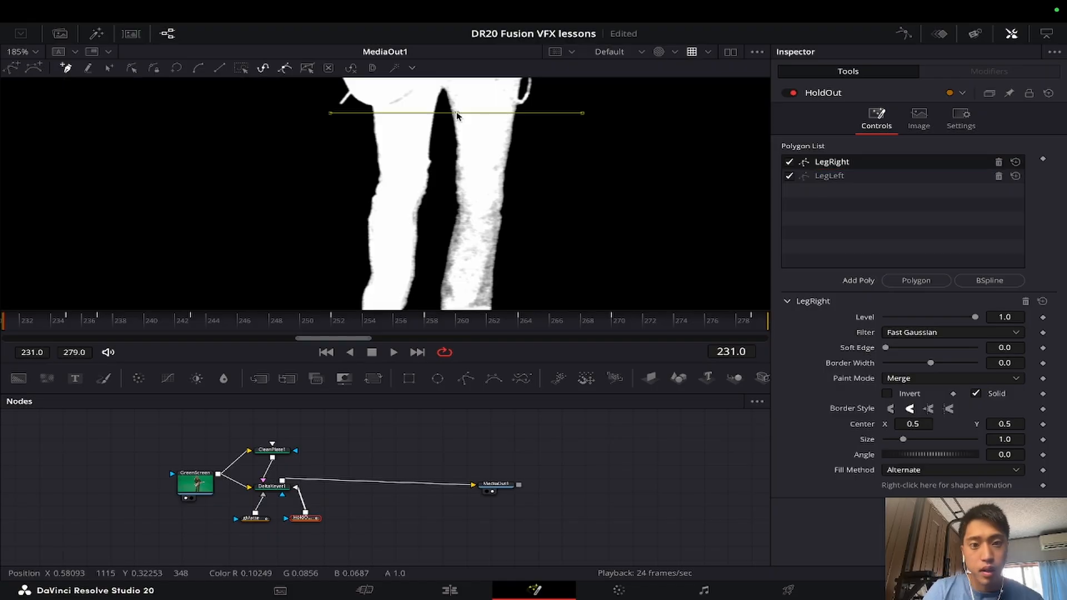
{"action": "left_click", "coordinate": [454, 116]}
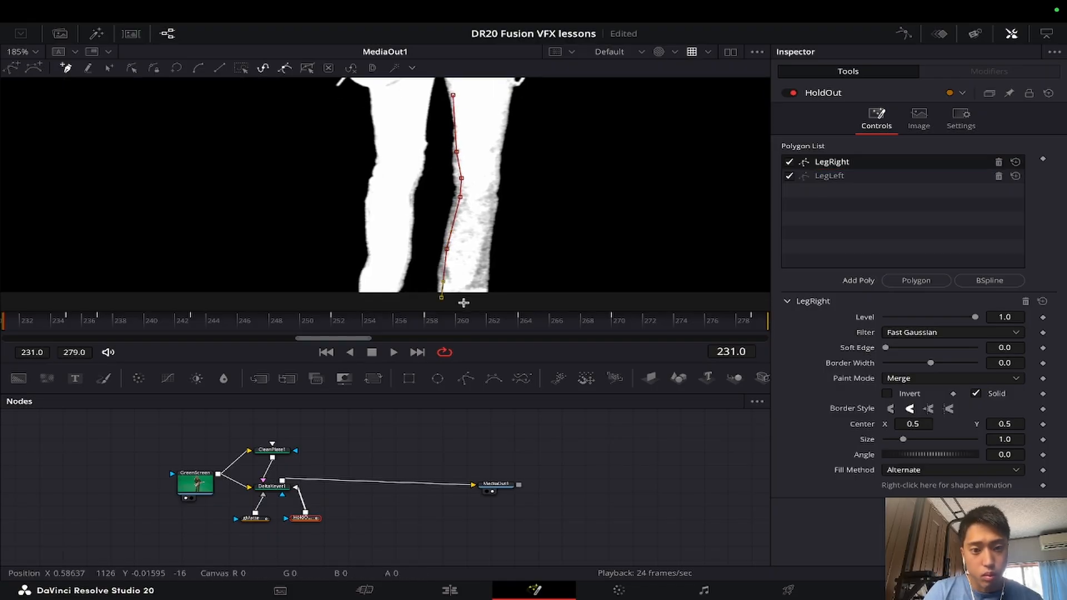
{"action": "left_click", "coordinate": [484, 303]}
{"action": "left_click", "coordinate": [484, 272]}
{"action": "left_click", "coordinate": [485, 239]}
{"action": "left_click", "coordinate": [493, 210]}
{"action": "left_click", "coordinate": [496, 181]}
{"action": "left_click", "coordinate": [499, 152]}
{"action": "left_click", "coordinate": [506, 101]}
{"action": "left_click", "coordinate": [453, 95]}
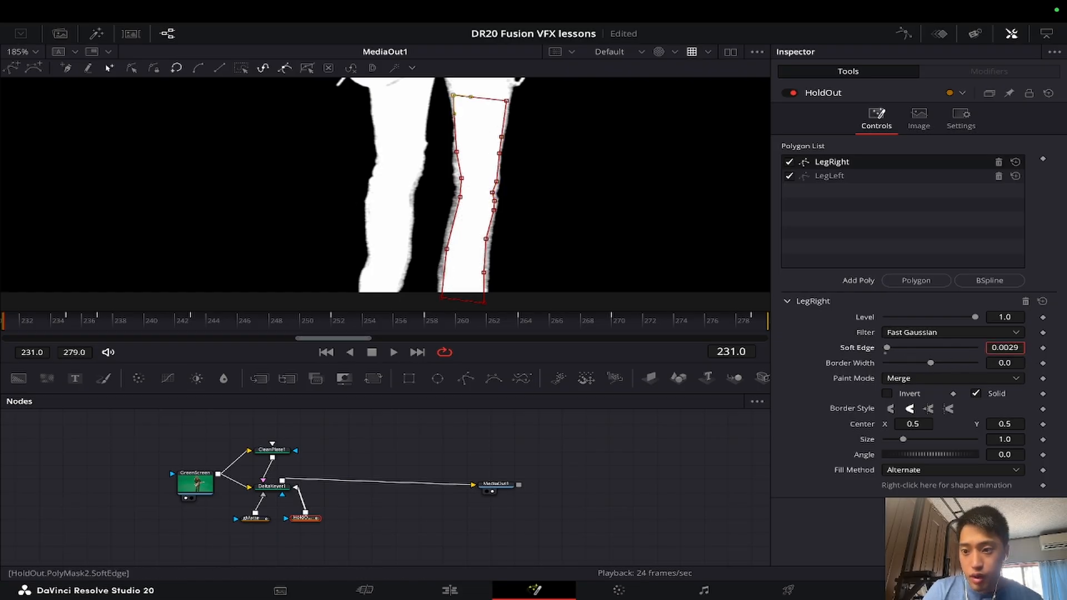
{"action": "left_click_drag", "start_coordinate": [1004, 347], "coordinate": [1022, 348]}
Keyframe the LegRight shape at frame 231, and move and reshape it over the leg at frame 279
{"action": "left_click", "coordinate": [1043, 486]}
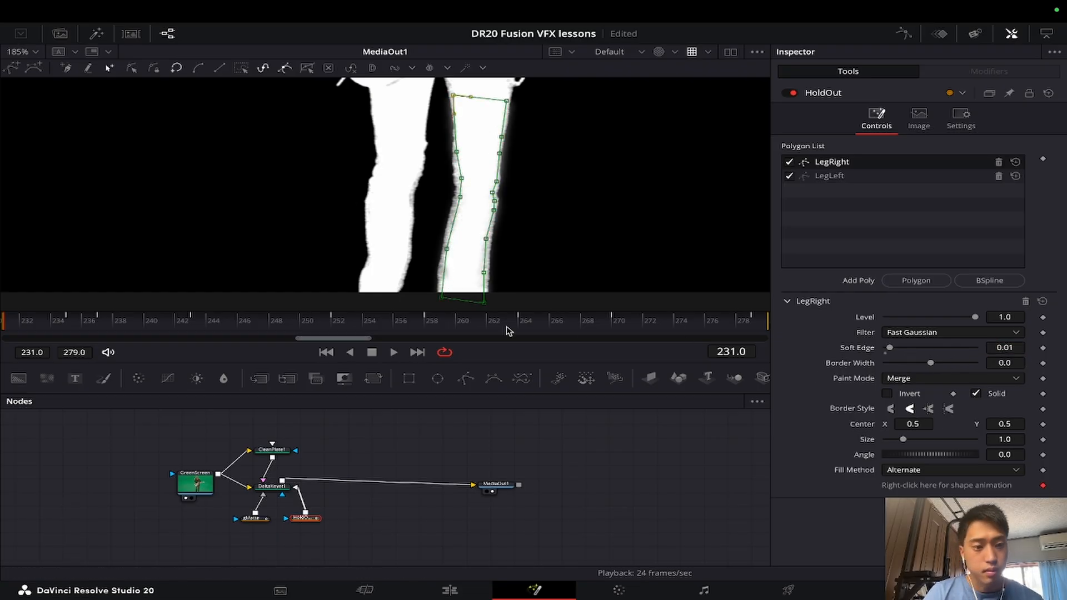
{"action": "left_click_drag", "start_coordinate": [508, 332], "coordinate": [809, 326]}
{"action": "left_click_drag", "start_coordinate": [392, 90], "coordinate": [530, 308]}
{"action": "left_click_drag", "start_coordinate": [484, 303], "coordinate": [539, 301]}
{"action": "mouse_move", "coordinate": [515, 196]}
{"action": "left_mouse_down"}
{"action": "mouse_move", "coordinate": [540, 197]}
{"action": "mouse_move", "coordinate": [520, 199]}
{"action": "left_mouse_up"}
{"action": "left_click_drag", "start_coordinate": [575, 201], "coordinate": [559, 205]}
{"action": "left_click_drag", "start_coordinate": [547, 192], "coordinate": [560, 192]}
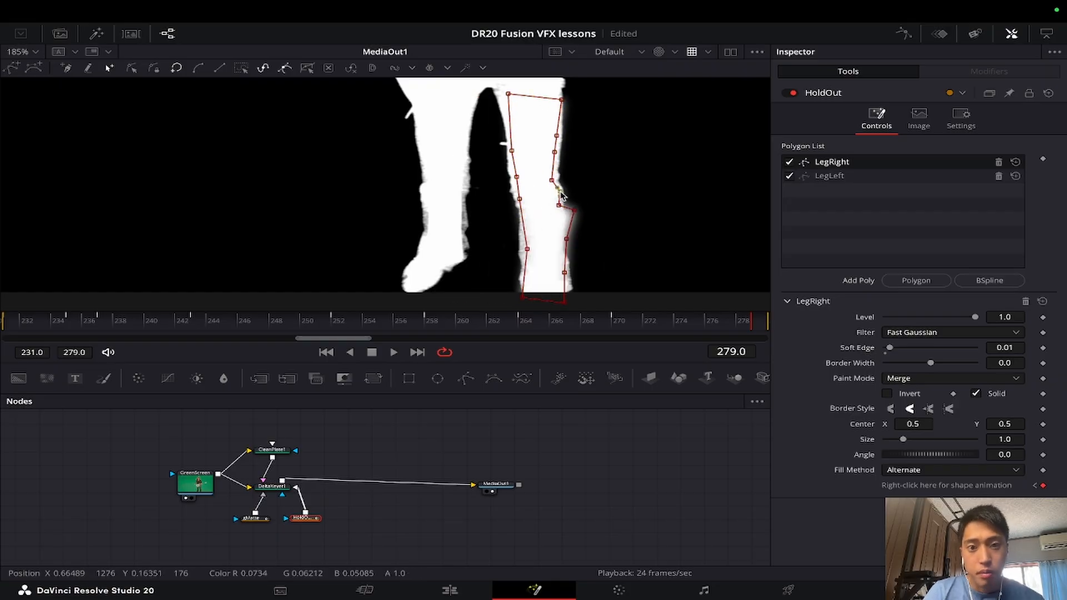
Fit LegRight to the moving leg at intermediate frames such as 261, checking it in the colour and alpha views
{"action": "left_click", "coordinate": [471, 329]}
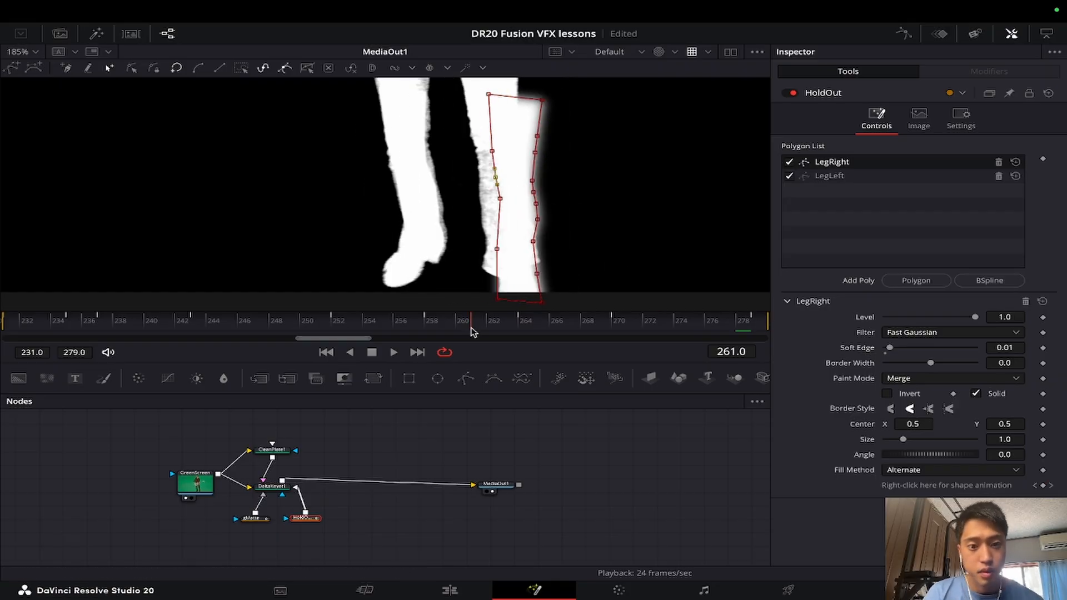
{"action": "left_click", "coordinate": [378, 329]}
{"action": "key", "text": "c"}
{"action": "key", "text": "a"}
{"action": "left_click", "coordinate": [191, 328]}
{"action": "left_click", "coordinate": [628, 329]}
Adjust LegRight's upper corners and outer edge points to the leg from frame 239, and check the fit in the colour view
{"action": "left_click", "coordinate": [129, 329]}
{"action": "left_click_drag", "start_coordinate": [460, 97], "coordinate": [444, 97]}
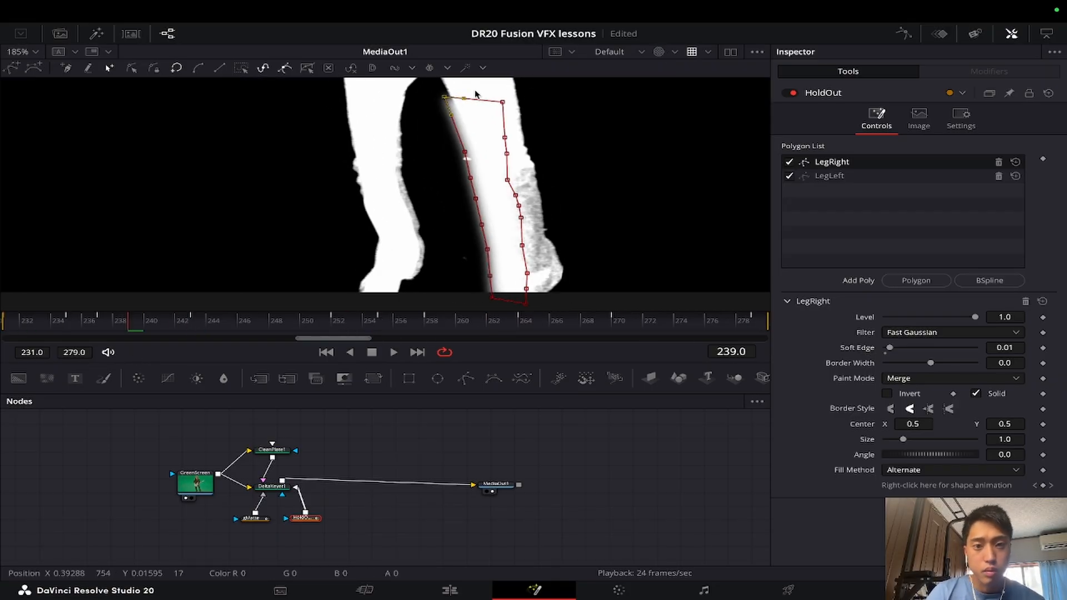
{"action": "left_click", "coordinate": [576, 173]}
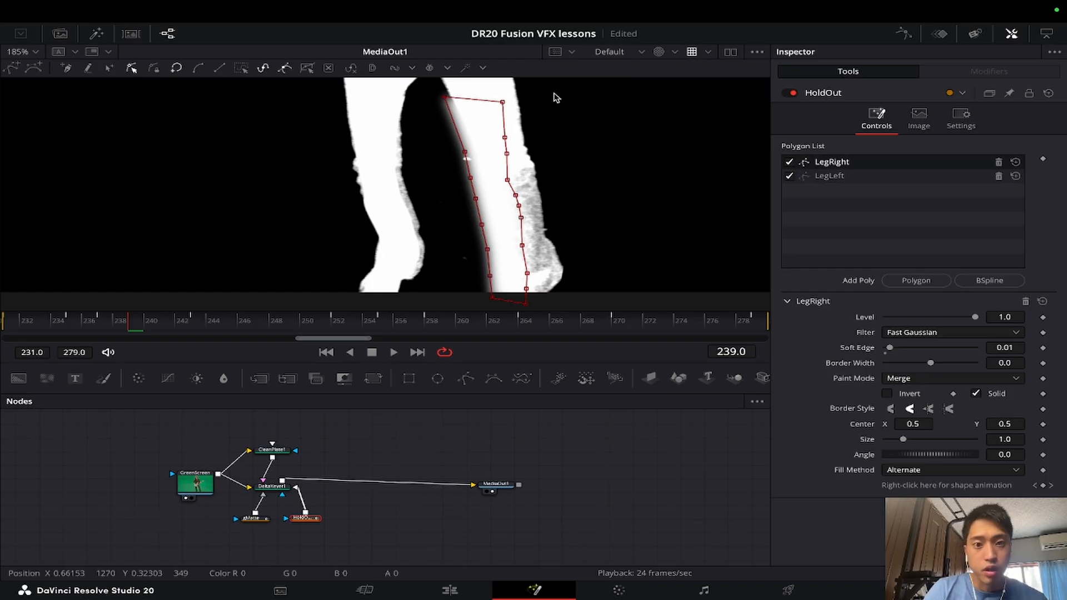
{"action": "left_click_drag", "start_coordinate": [502, 102], "coordinate": [512, 100]}
{"action": "left_click_drag", "start_coordinate": [504, 137], "coordinate": [517, 141]}
{"action": "left_click_drag", "start_coordinate": [507, 153], "coordinate": [527, 160]}
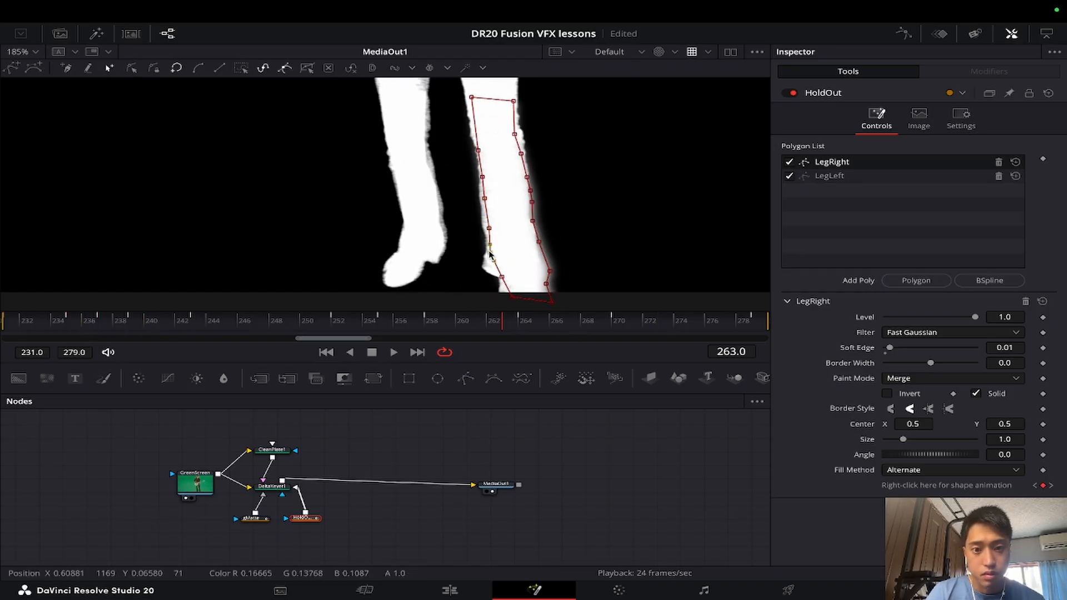
{"action": "left_click", "coordinate": [660, 52]}
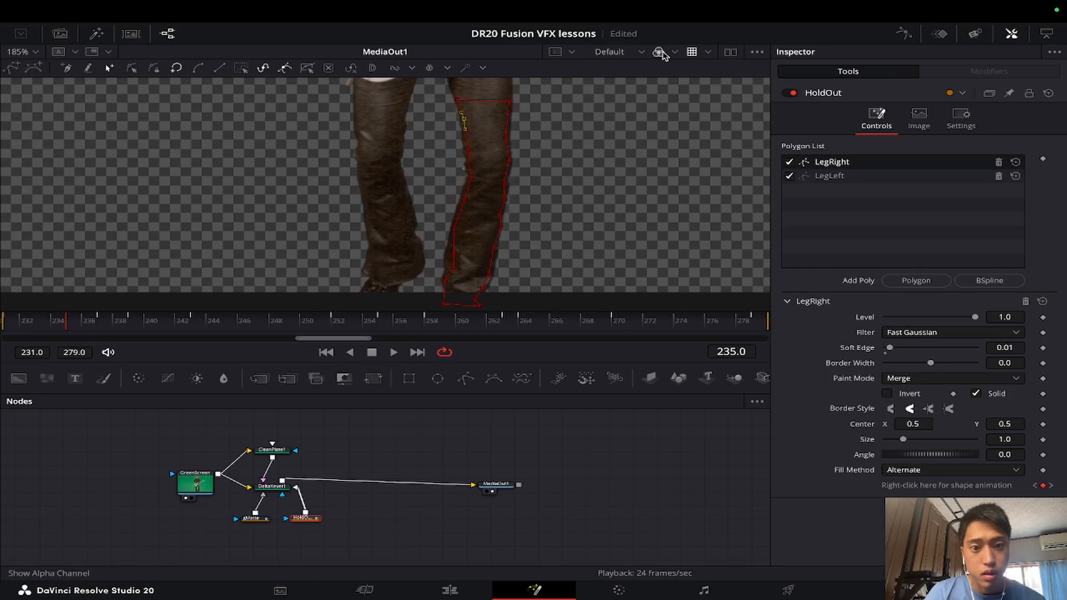
In the alpha view, select LegRight's points and adjust its edge to the moving leg between frames 235 and 240
{"action": "left_click", "coordinate": [661, 53]}
{"action": "left_click_drag", "start_coordinate": [538, 88], "coordinate": [483, 312]}
{"action": "left_click_drag", "start_coordinate": [491, 179], "coordinate": [482, 173]}
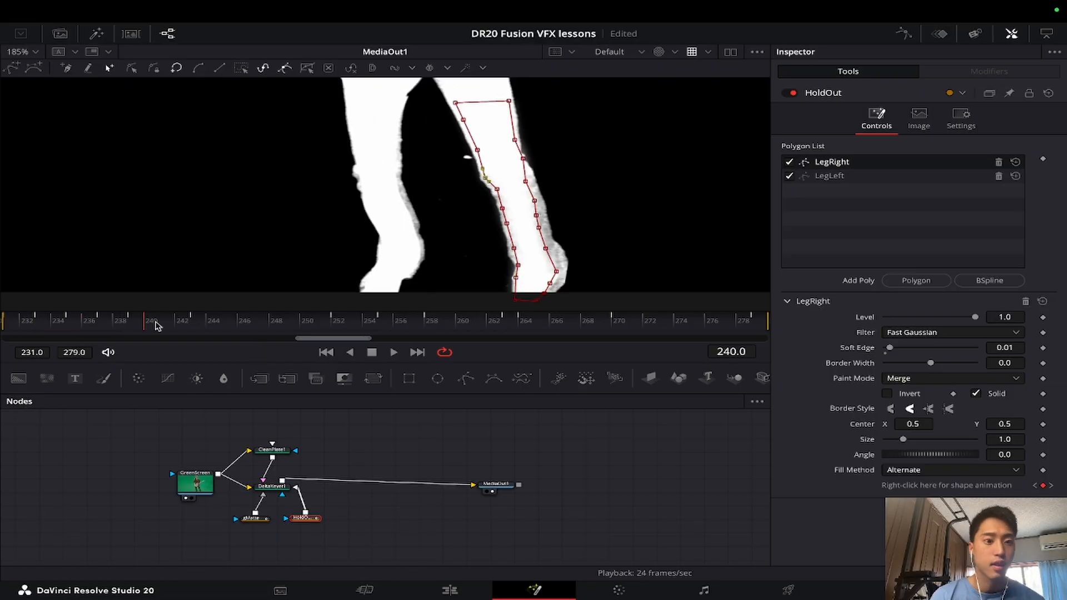
{"action": "left_click_drag", "start_coordinate": [157, 324], "coordinate": [189, 325]}
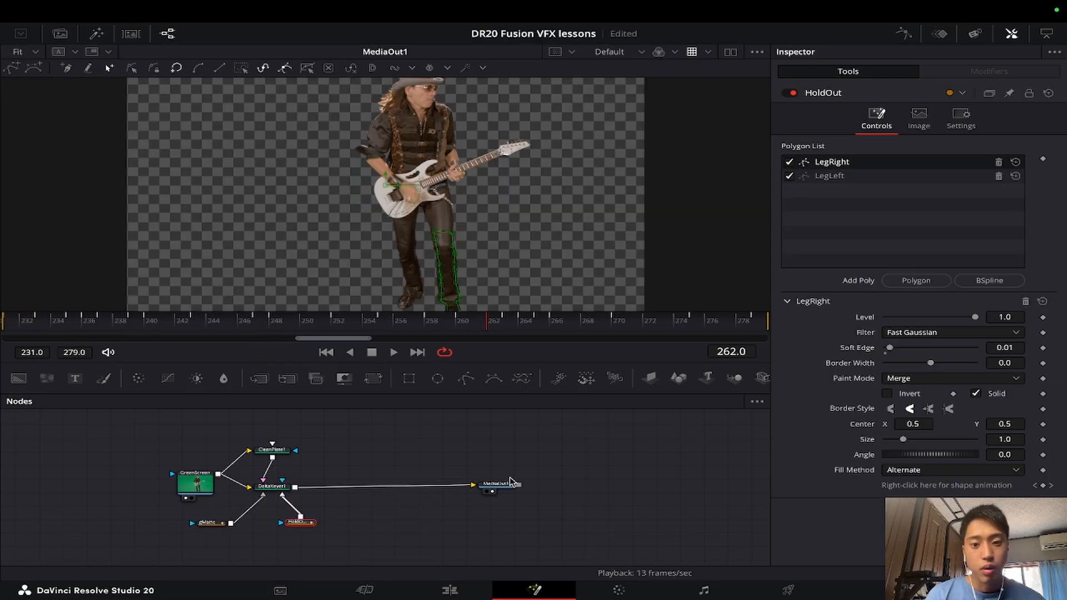
Add BKGD_HD.mxf from the media pool and merge it as the background, with DeltaKeyer1 as the foreground input, feeding MediaOut1
{"action": "left_click_drag", "start_coordinate": [511, 481], "coordinate": [525, 482]}
{"action": "left_click_drag", "start_coordinate": [434, 321], "coordinate": [360, 327]}
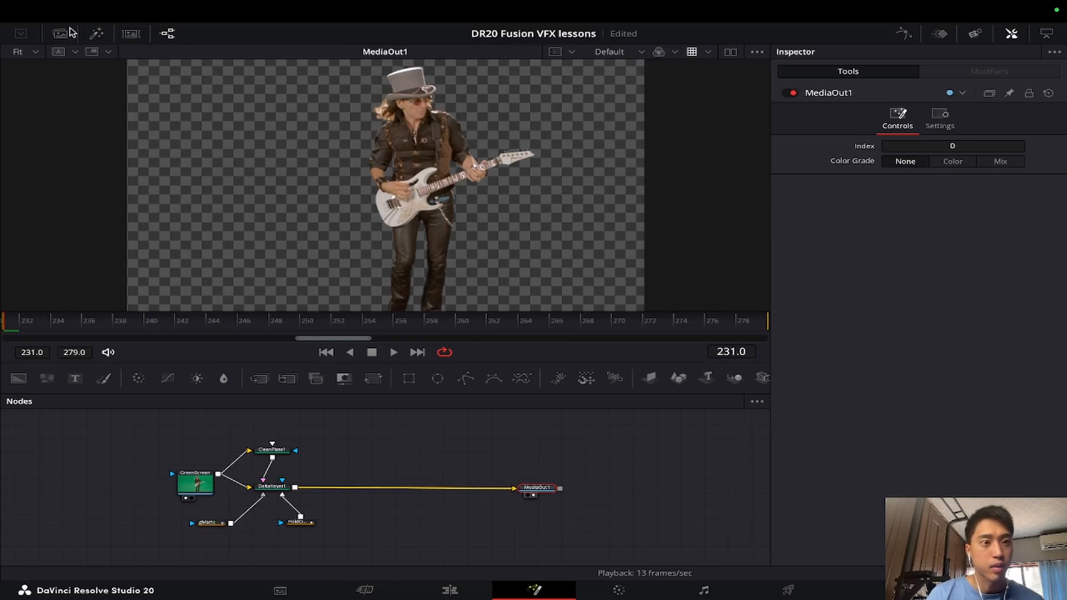
{"action": "left_click", "coordinate": [70, 31]}
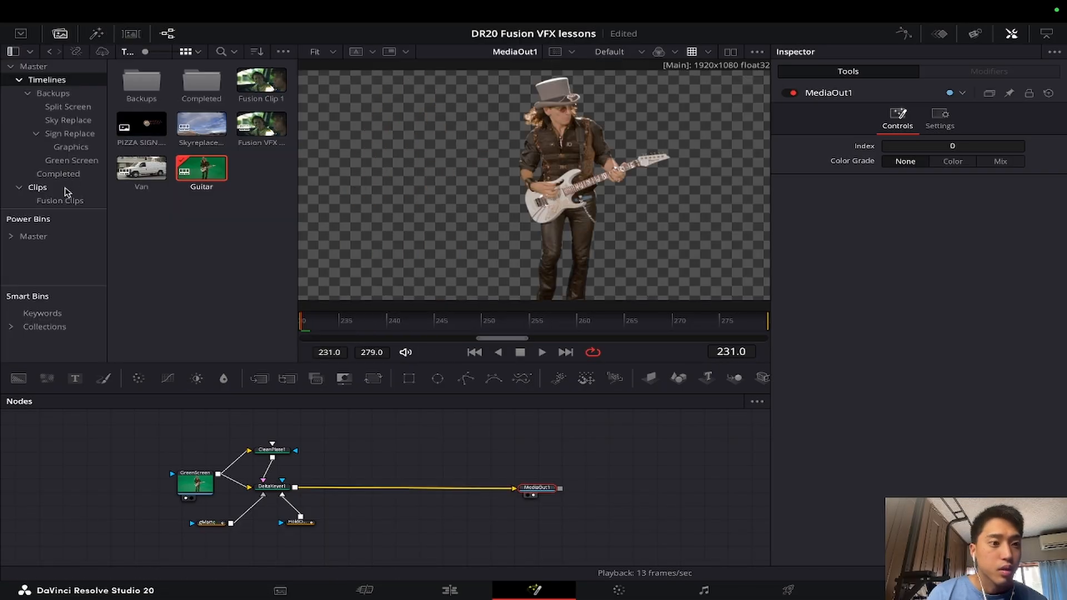
{"action": "left_click_drag", "start_coordinate": [195, 130], "coordinate": [300, 492]}
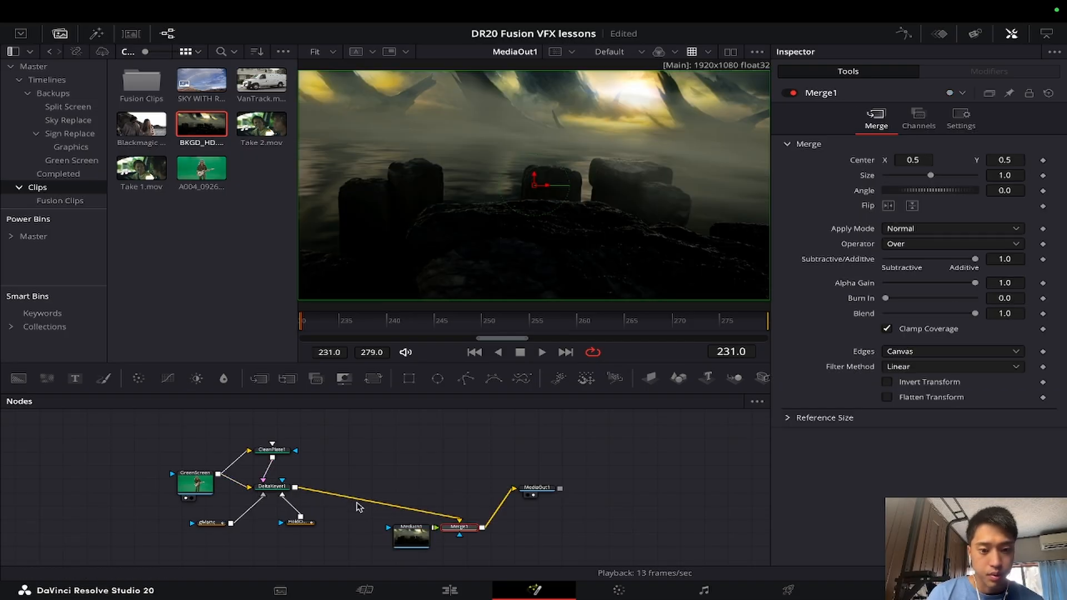
{"action": "left_click_drag", "start_coordinate": [476, 525], "coordinate": [428, 492]}
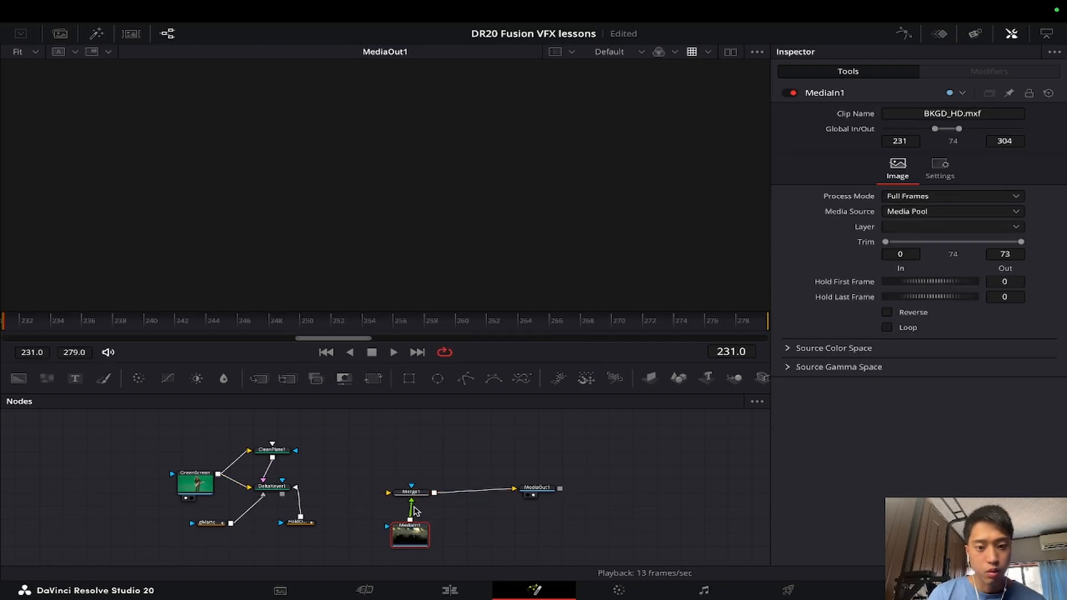
{"action": "left_click_drag", "start_coordinate": [414, 510], "coordinate": [296, 487]}
{"action": "left_click_drag", "start_coordinate": [433, 530], "coordinate": [411, 494]}
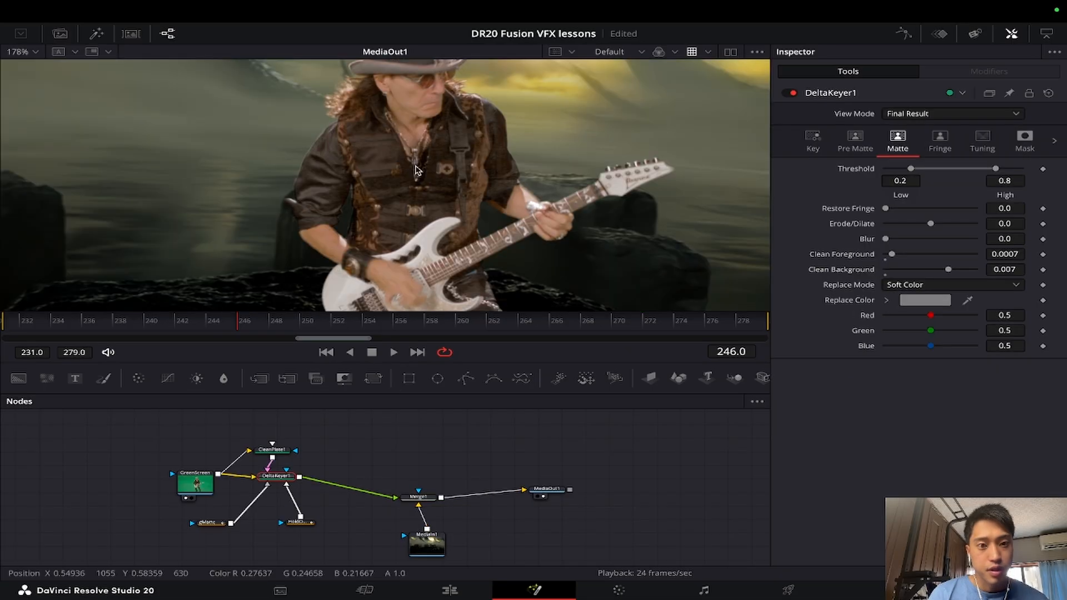
View DeltaKeyer1 close up, add a Color Corrector directly after it, and switch its correction mode to Suppress
{"action": "scroll", "coordinate": [460, 207], "scroll_direction": "up", "scroll_amount": 3}
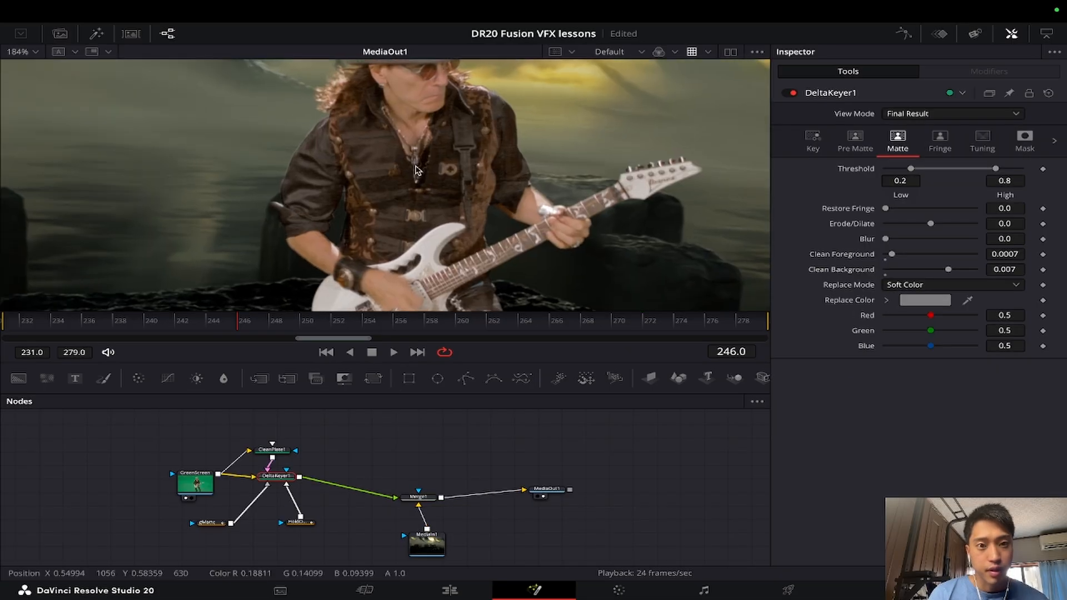
{"action": "key", "text": "1"}
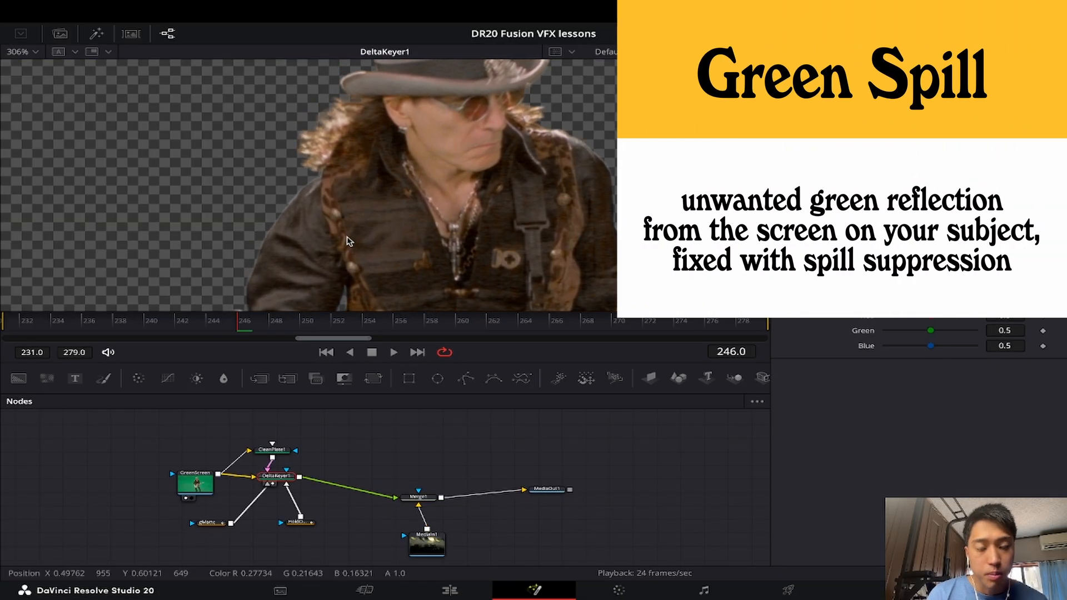
{"action": "scroll", "coordinate": [487, 247], "scroll_direction": "down", "scroll_amount": 2}
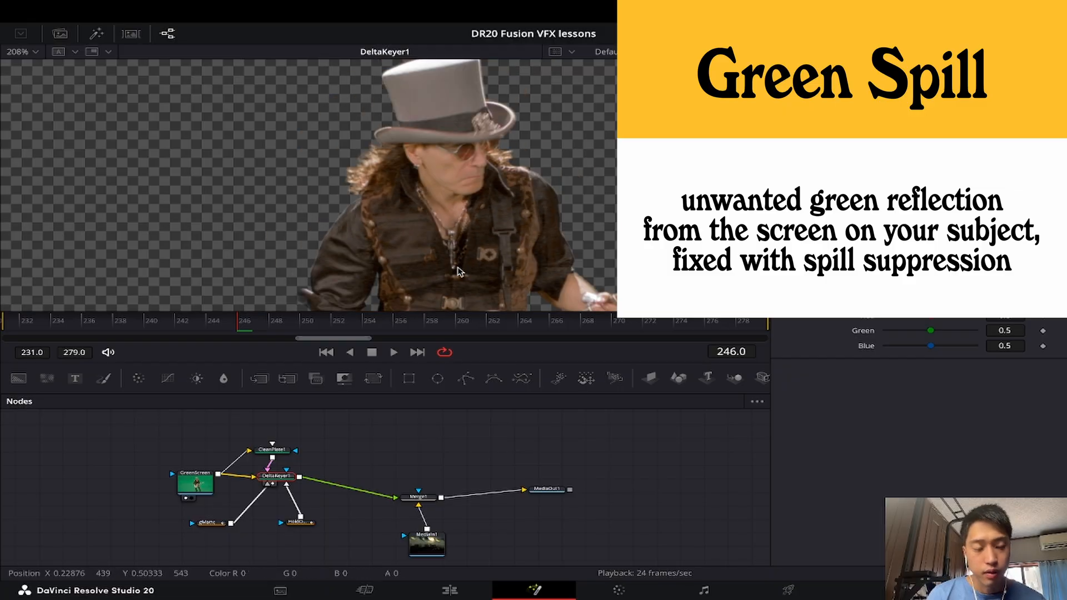
{"action": "key", "text": "shift+space"}
{"action": "type", "text": "colo"}
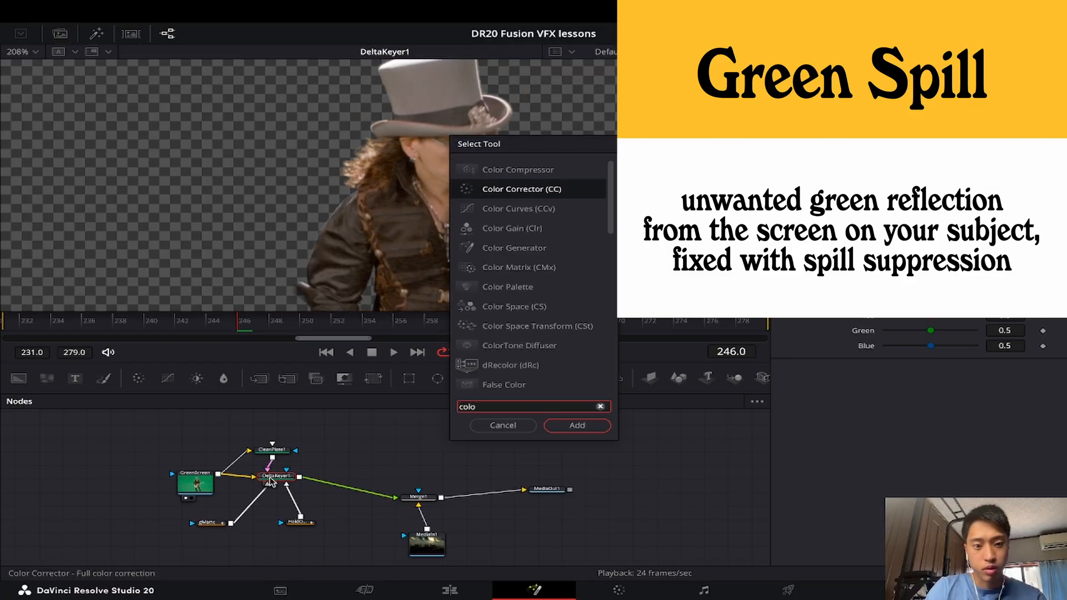
{"action": "key", "text": "Return"}
{"action": "left_click", "coordinate": [977, 146]}
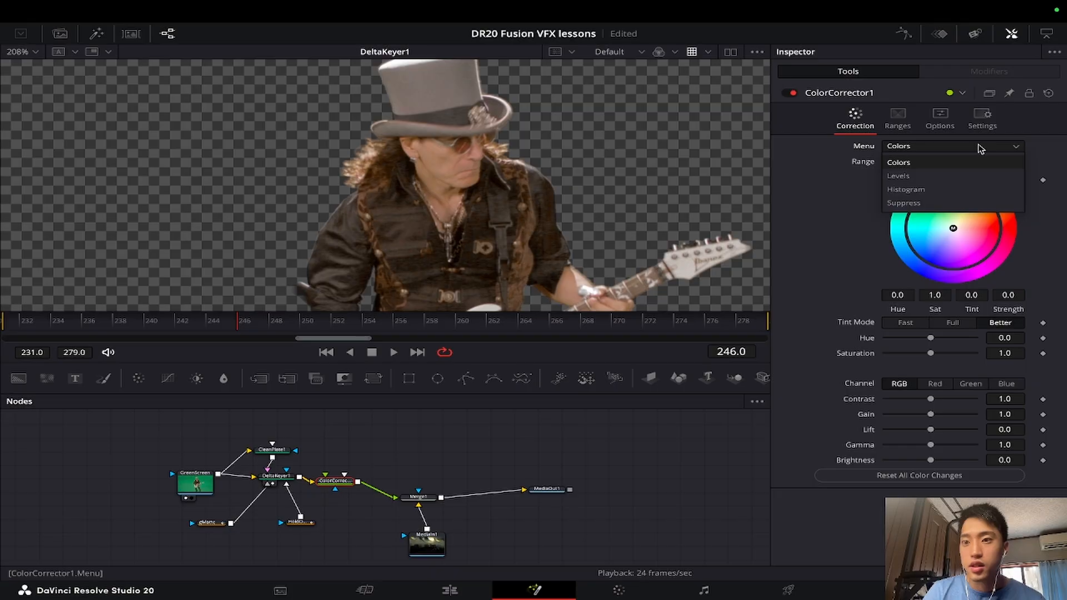
{"action": "left_click", "coordinate": [963, 201]}
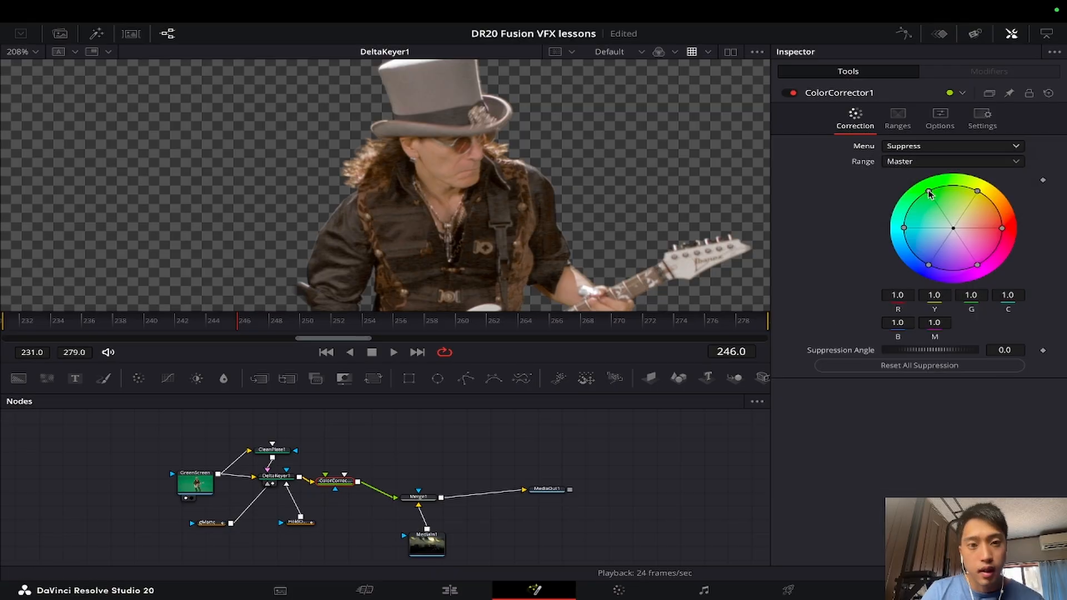
Display the Color Corrector's output and suppress the green spill by setting green to 0.0 and yellow to 0.39
{"action": "left_click_drag", "start_coordinate": [928, 191], "coordinate": [953, 228]}
{"action": "left_click", "coordinate": [791, 93]}
{"action": "left_click_drag", "start_coordinate": [976, 191], "coordinate": [953, 228]}
{"action": "left_click", "coordinate": [792, 93]}
{"action": "left_click", "coordinate": [422, 497]}
{"action": "key", "text": "2"}
{"action": "left_click", "coordinate": [334, 482]}
{"action": "key", "text": "2"}
{"action": "left_click_drag", "start_coordinate": [967, 206], "coordinate": [952, 229]}
Compare the guitarist with and without the Color Corrector's spill suppression by switching the node off and on
{"action": "left_click", "coordinate": [792, 94]}
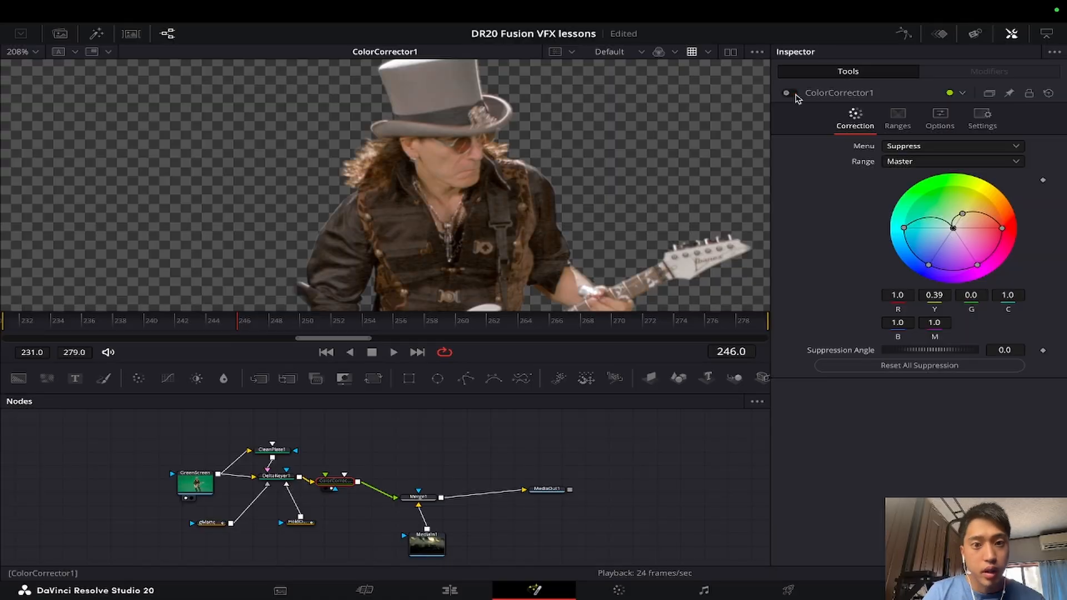
{"action": "left_click", "coordinate": [791, 93]}
{"action": "scroll", "coordinate": [504, 186], "scroll_direction": "down", "scroll_amount": 3}
{"action": "scroll", "coordinate": [505, 186], "scroll_direction": "up", "scroll_amount": 3}
{"action": "left_click", "coordinate": [794, 94]}
{"action": "left_click", "coordinate": [794, 94]}
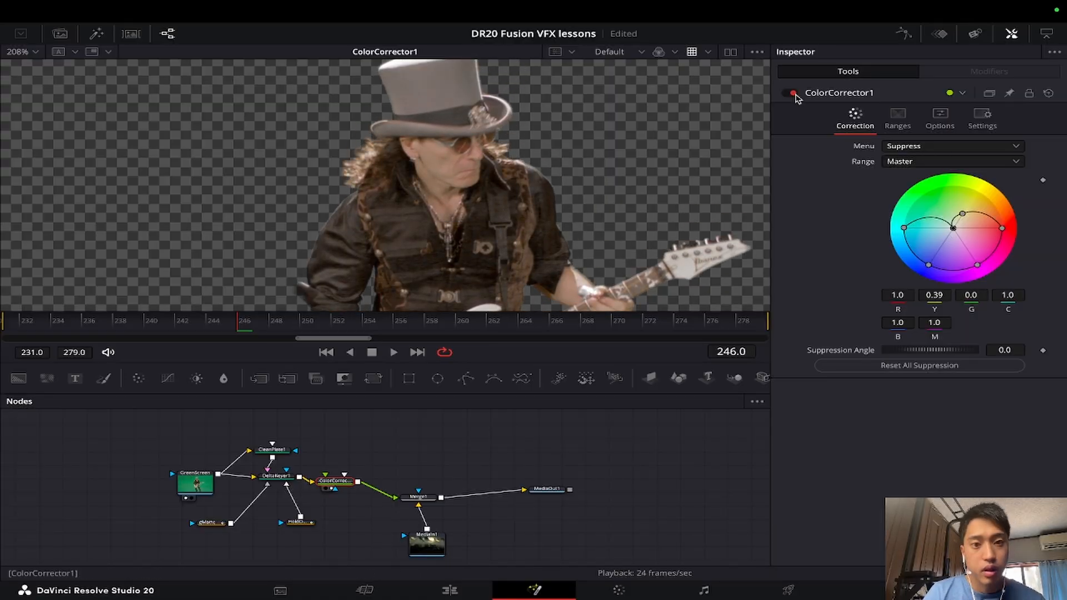
{"action": "left_click", "coordinate": [794, 94]}
{"action": "left_click", "coordinate": [795, 94]}
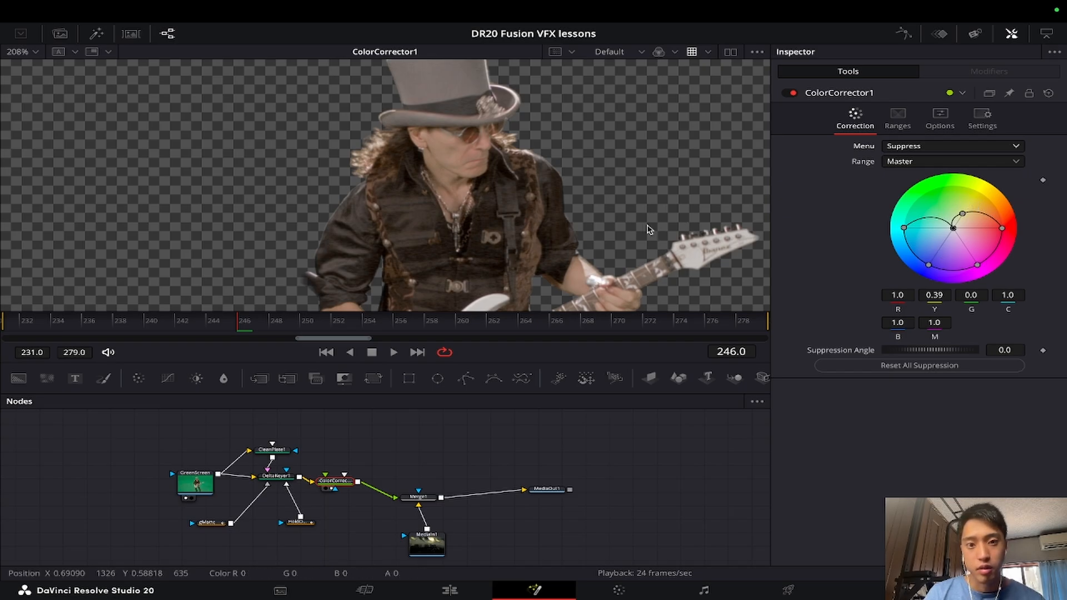
Display the Merge1 composite fitted to the viewer and play it back to check the despilled guitarist against the background
{"action": "key", "text": "ctrl+f"}
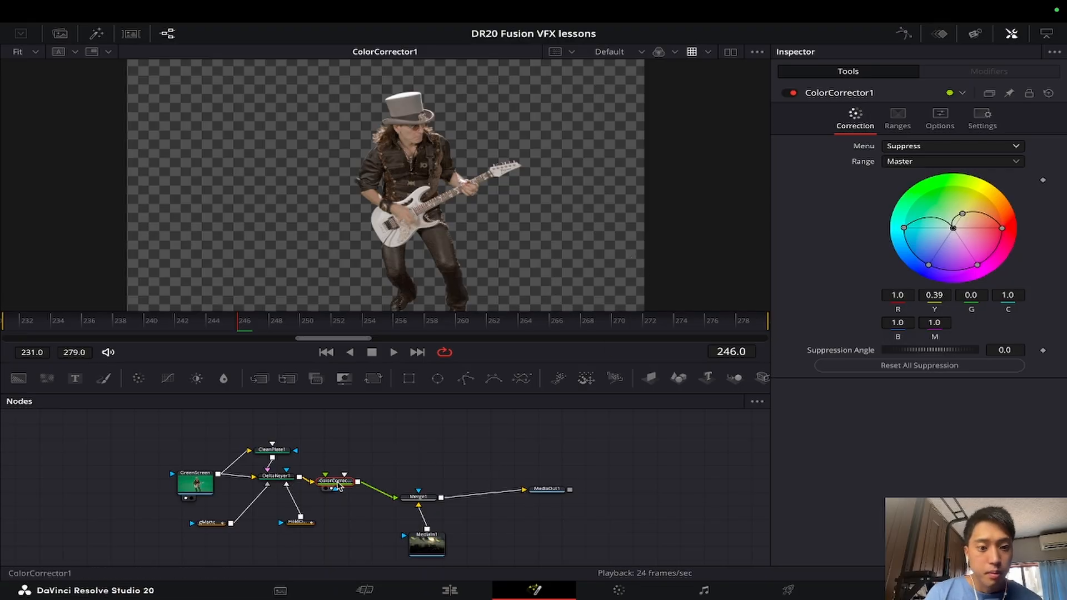
{"action": "left_click_drag", "start_coordinate": [338, 485], "coordinate": [357, 487]}
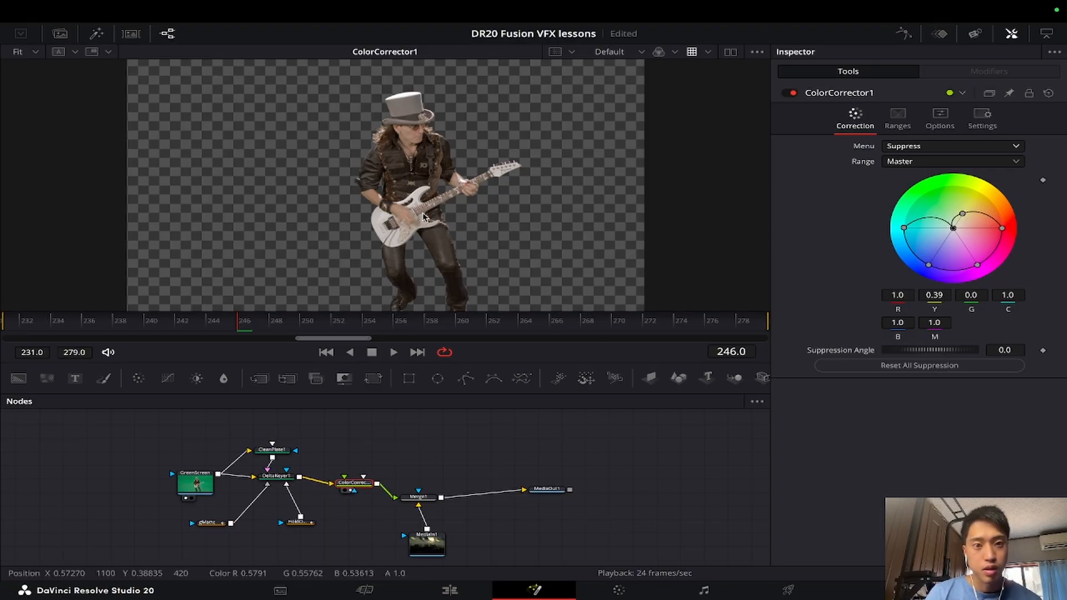
{"action": "left_click", "coordinate": [420, 498]}
{"action": "key", "text": "2"}
{"action": "key", "text": "space"}
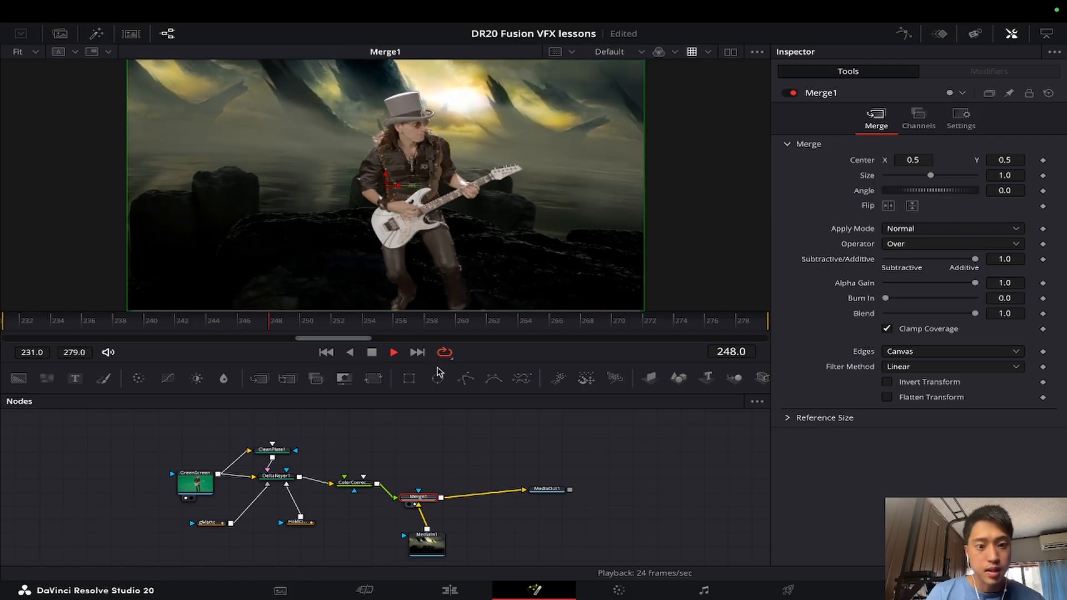
{"action": "key", "text": "space"}
Reset the Color Corrector's trial saturation, brightness and gamma changes to their defaults
{"action": "mouse_move", "coordinate": [364, 485]}
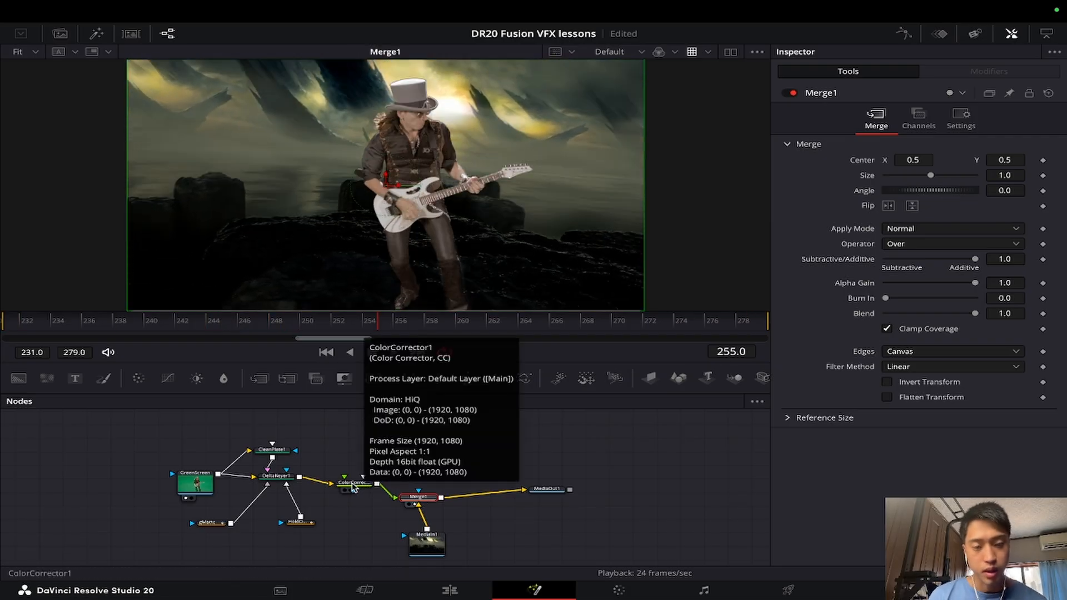
{"action": "left_click", "coordinate": [352, 487]}
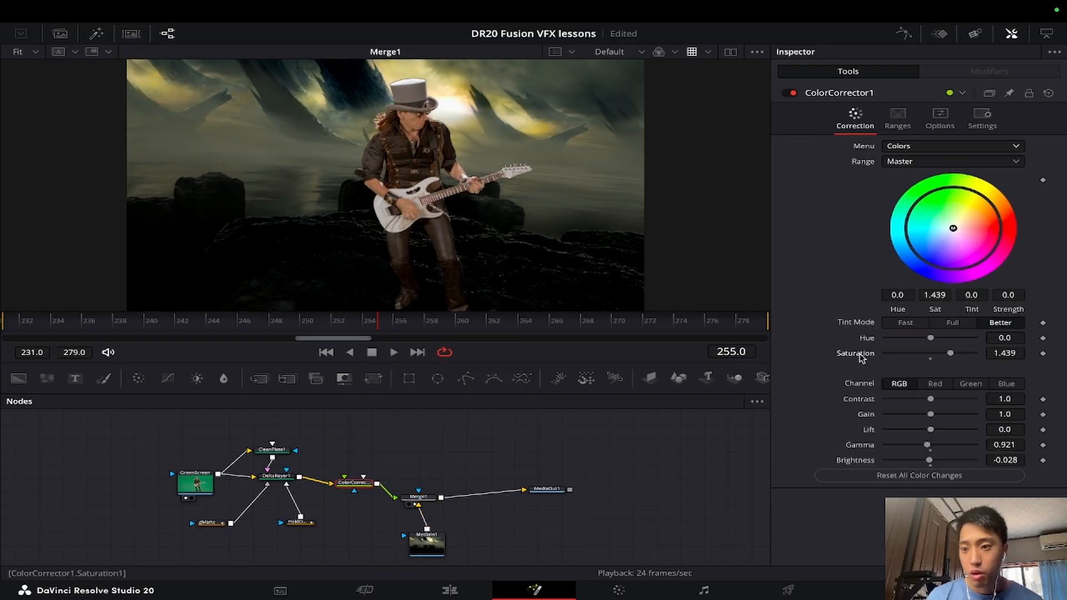
{"action": "double_click", "coordinate": [855, 354]}
{"action": "double_click", "coordinate": [858, 460]}
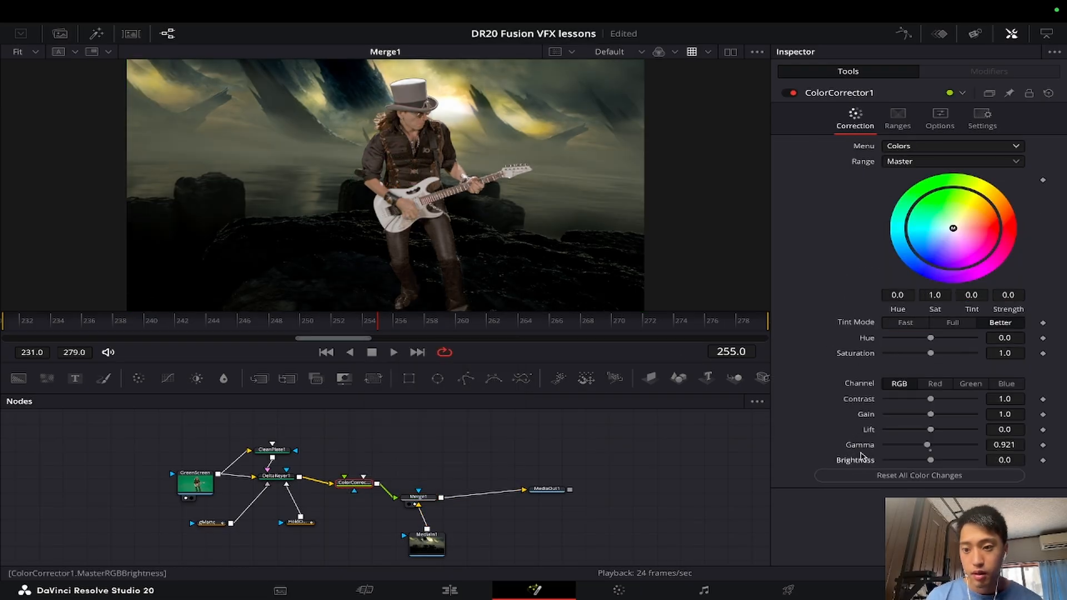
{"action": "double_click", "coordinate": [859, 444]}
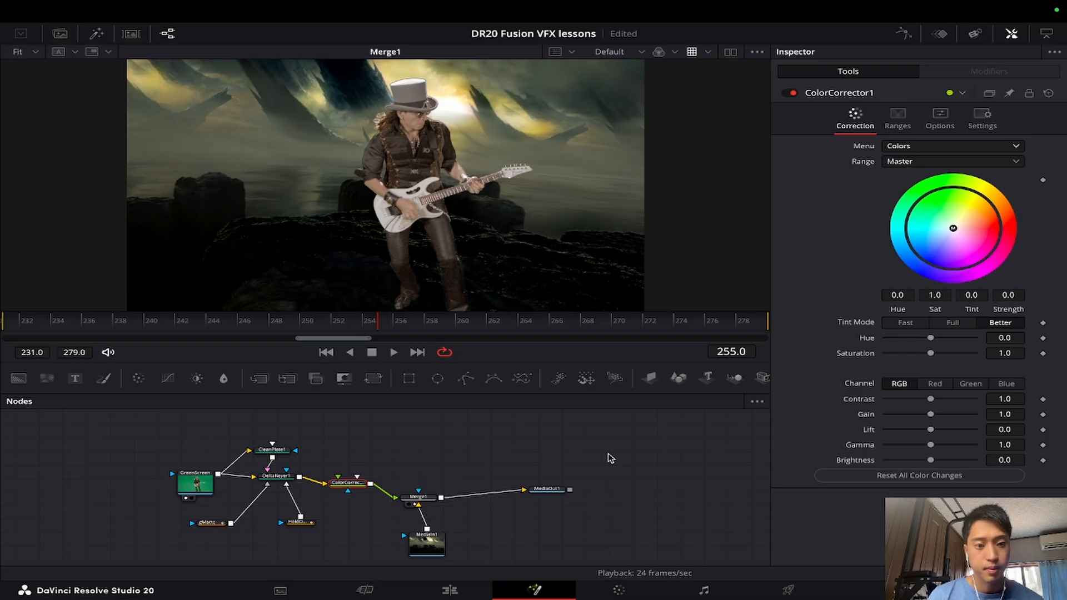
Add a second MediaOut node and connect DeltaKeyer1's output to it so the matte can be used for grading
{"action": "left_click", "coordinate": [406, 454]}
{"action": "key", "text": "shift+space"}
{"action": "type", "text": "colo"}
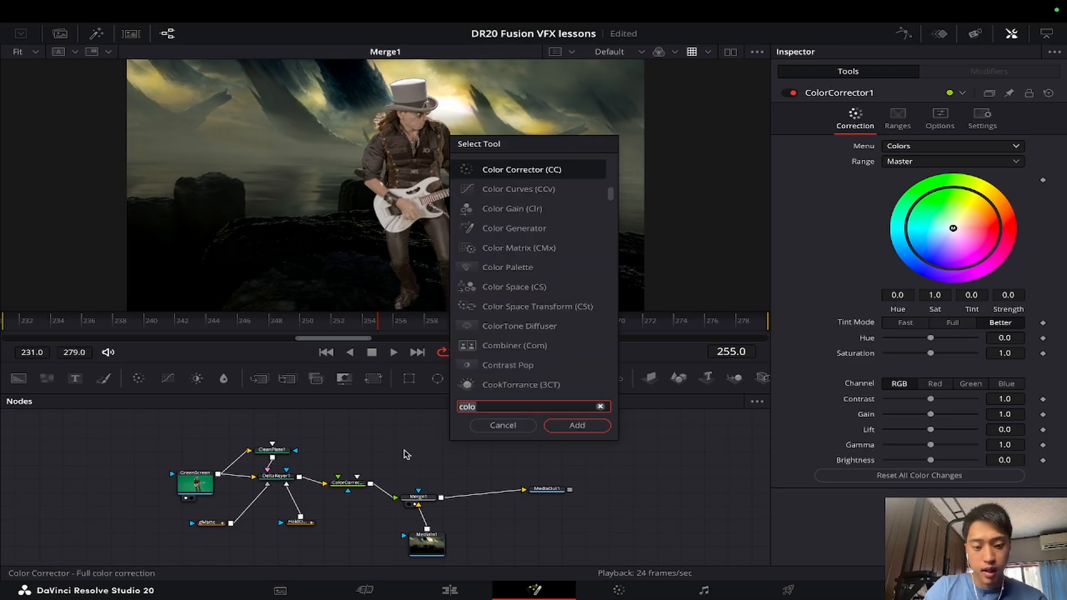
{"action": "type", "text": "me"}
{"action": "key", "text": "Down"}
{"action": "key", "text": "Return"}
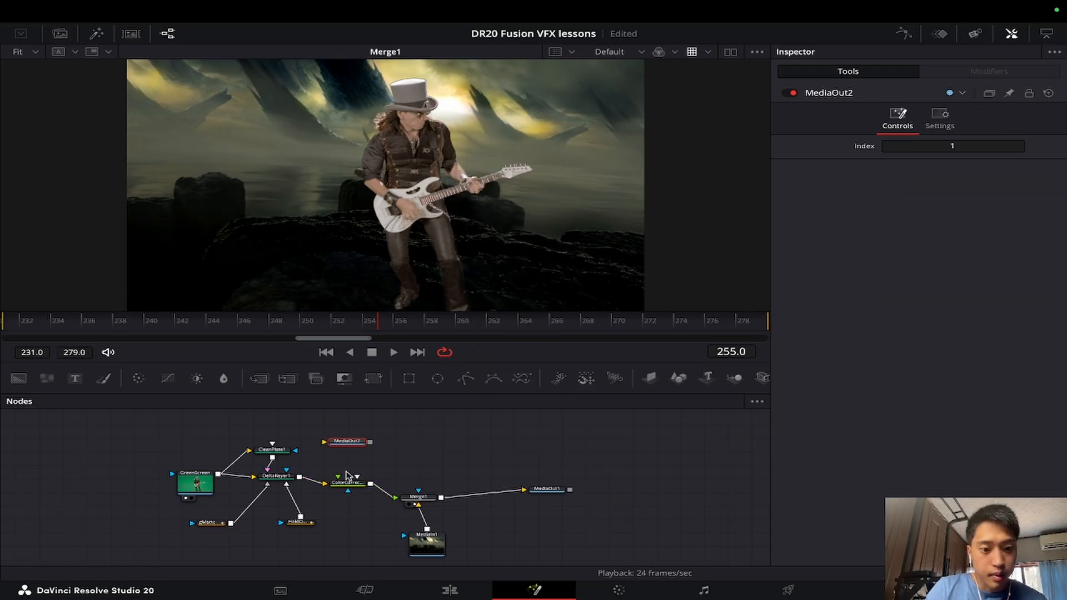
{"action": "left_click_drag", "start_coordinate": [299, 477], "coordinate": [331, 446]}
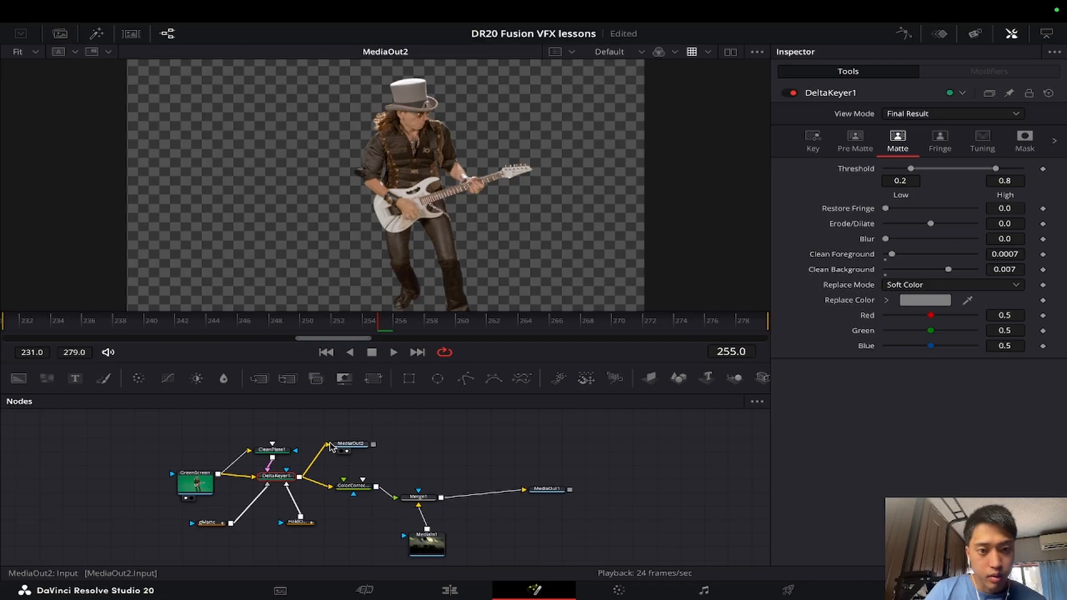
On the Color page, add a second source input and connect it to node 01's alpha input
{"action": "left_click", "coordinate": [619, 590]}
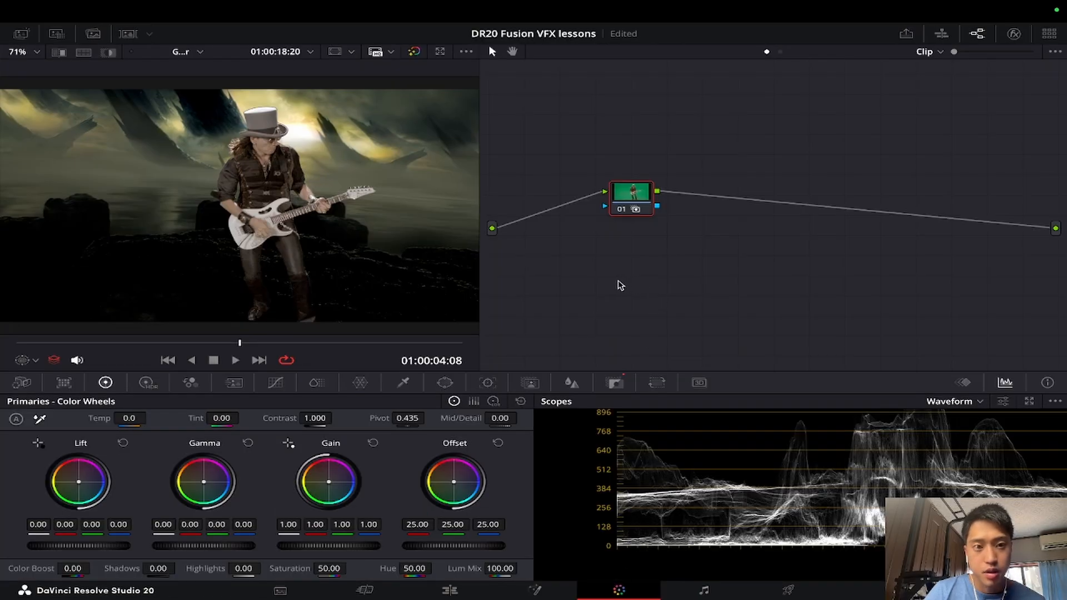
{"action": "right_click", "coordinate": [548, 263]}
{"action": "left_click", "coordinate": [608, 327]}
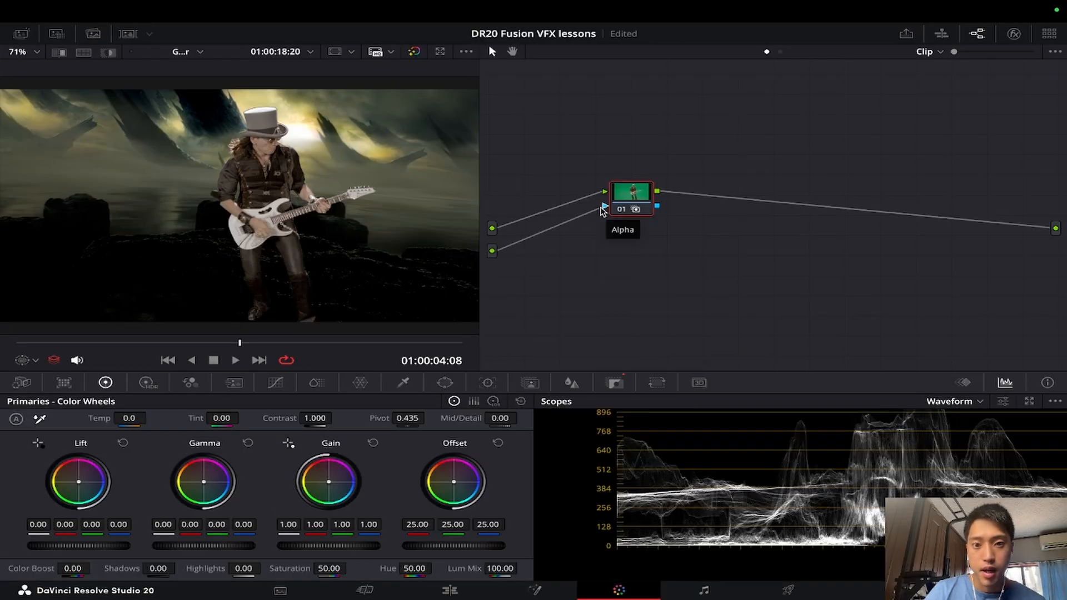
{"action": "left_click_drag", "start_coordinate": [626, 200], "coordinate": [636, 217]}
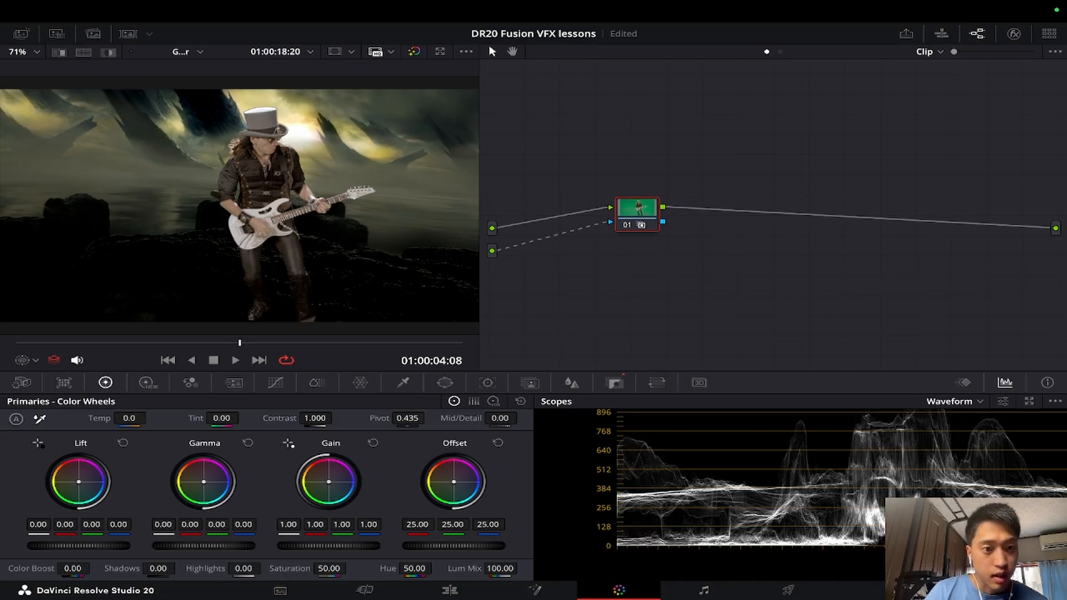
Grade the guitarist on node 01 with gamma at -0.06, contrast at 0.978 and reduced saturation
{"action": "left_click_drag", "start_coordinate": [203, 545], "coordinate": [188, 545]}
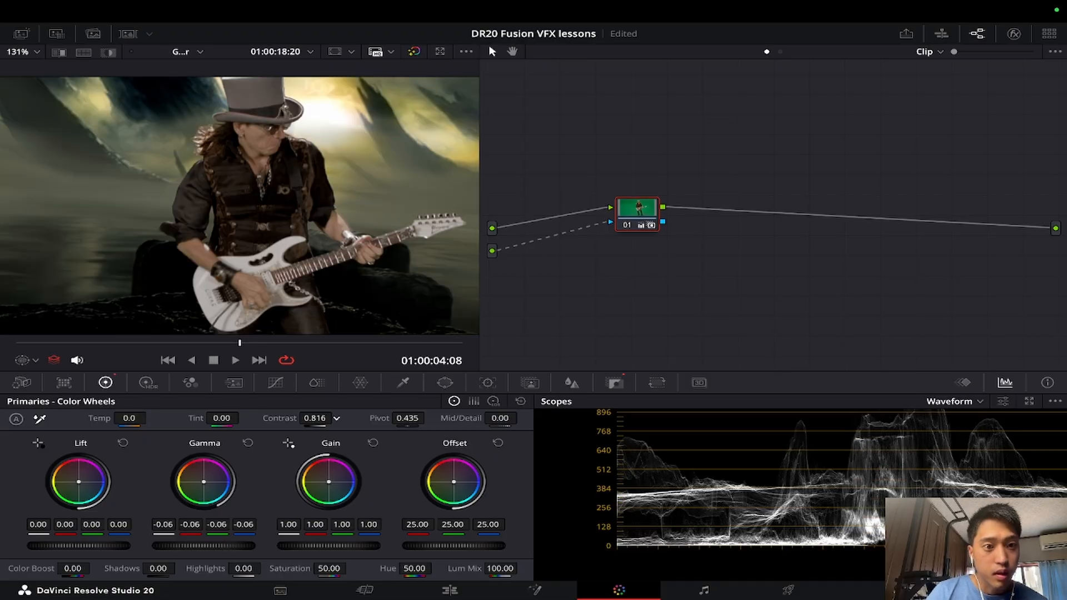
{"action": "left_click_drag", "start_coordinate": [314, 418], "coordinate": [359, 418]}
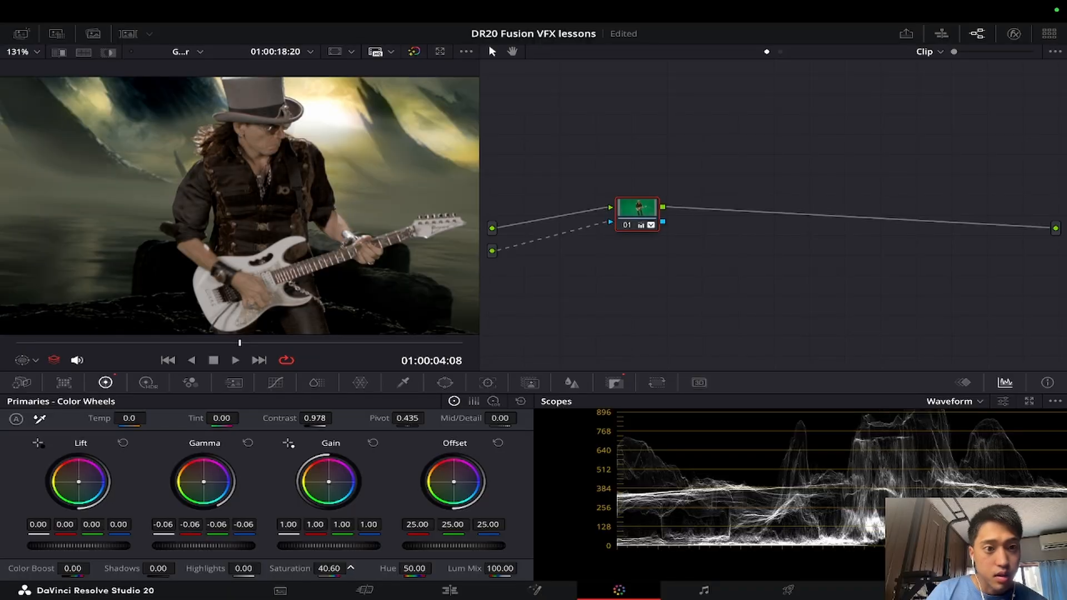
{"action": "left_click_drag", "start_coordinate": [351, 567], "coordinate": [363, 568]}
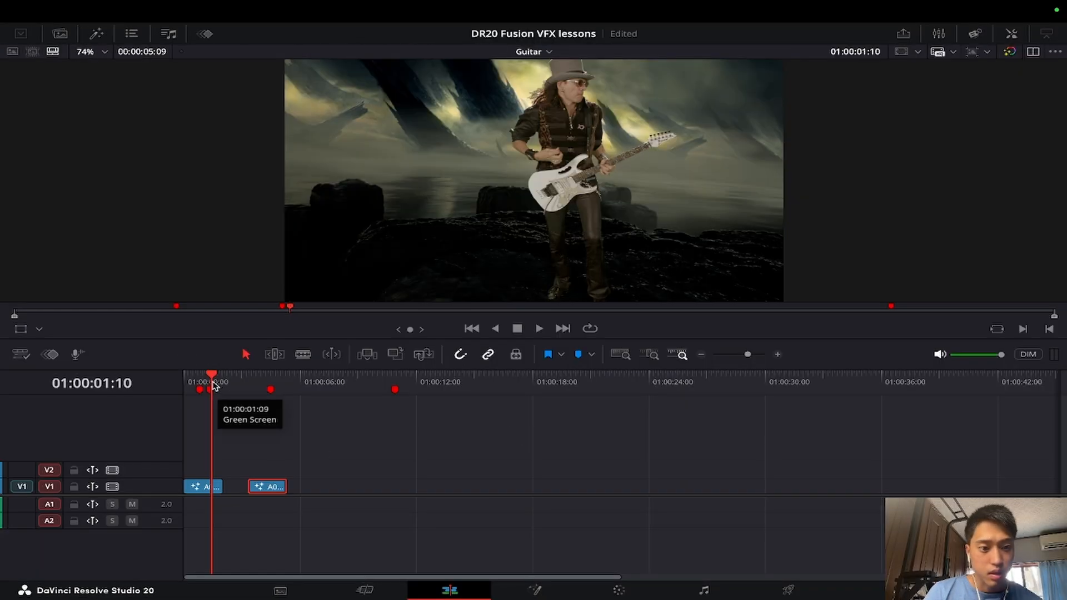
Play the finished composite full screen from the Edit page timeline, and return to the normal view
{"action": "left_click_drag", "start_coordinate": [211, 378], "coordinate": [247, 387]}
{"action": "key", "text": "super+f"}
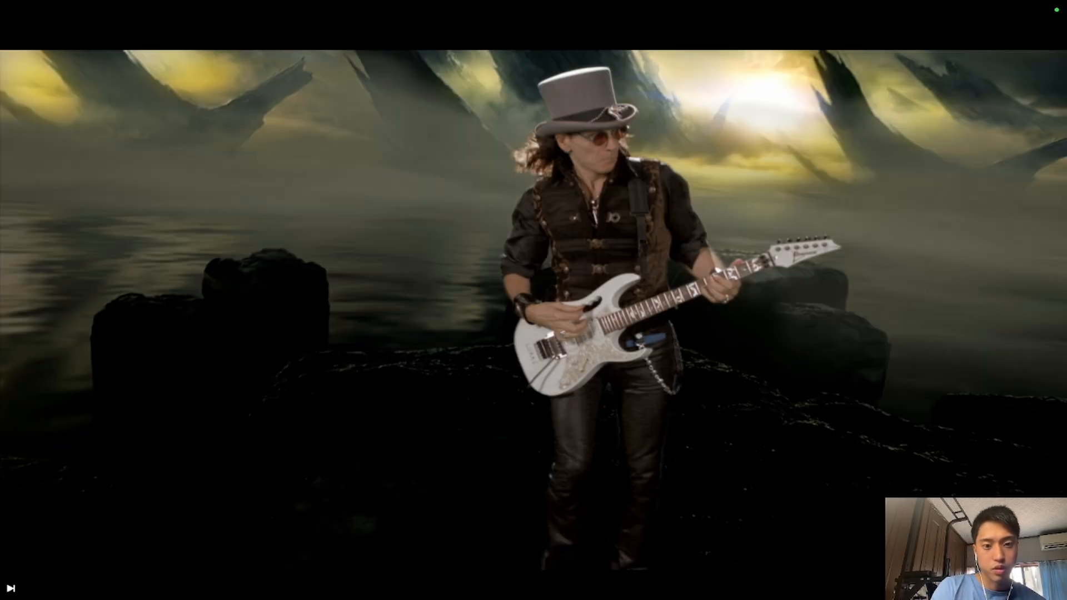
{"action": "key", "text": "space"}
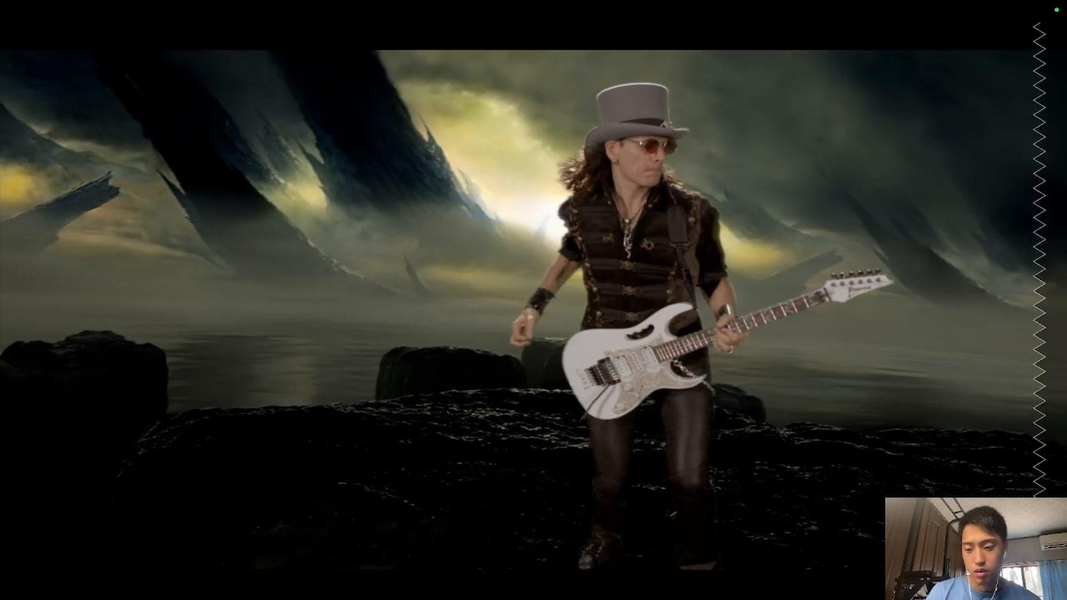
{"action": "key", "text": "Escape"}
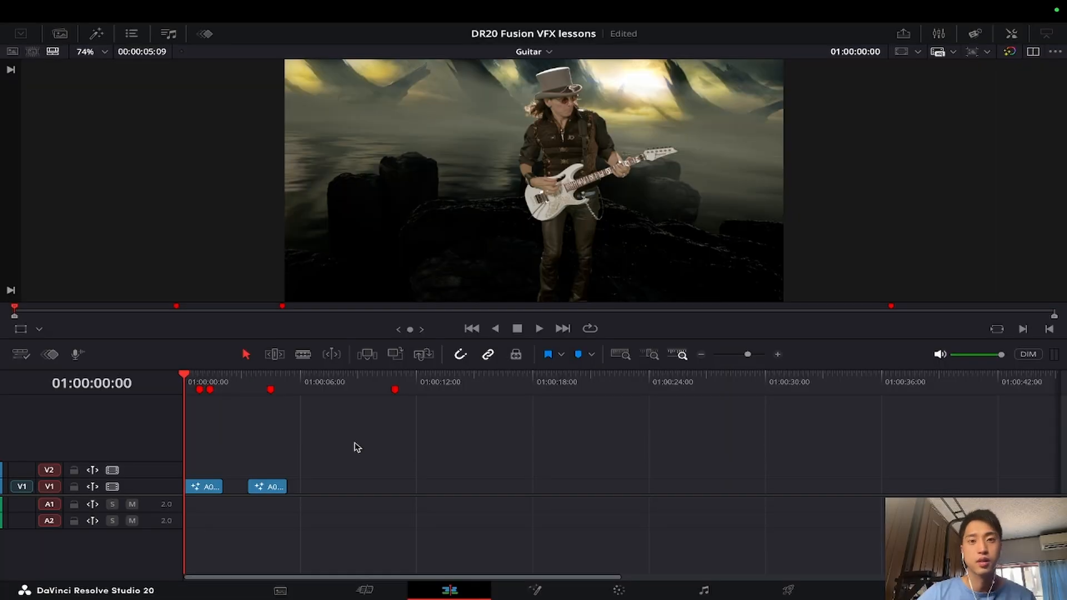